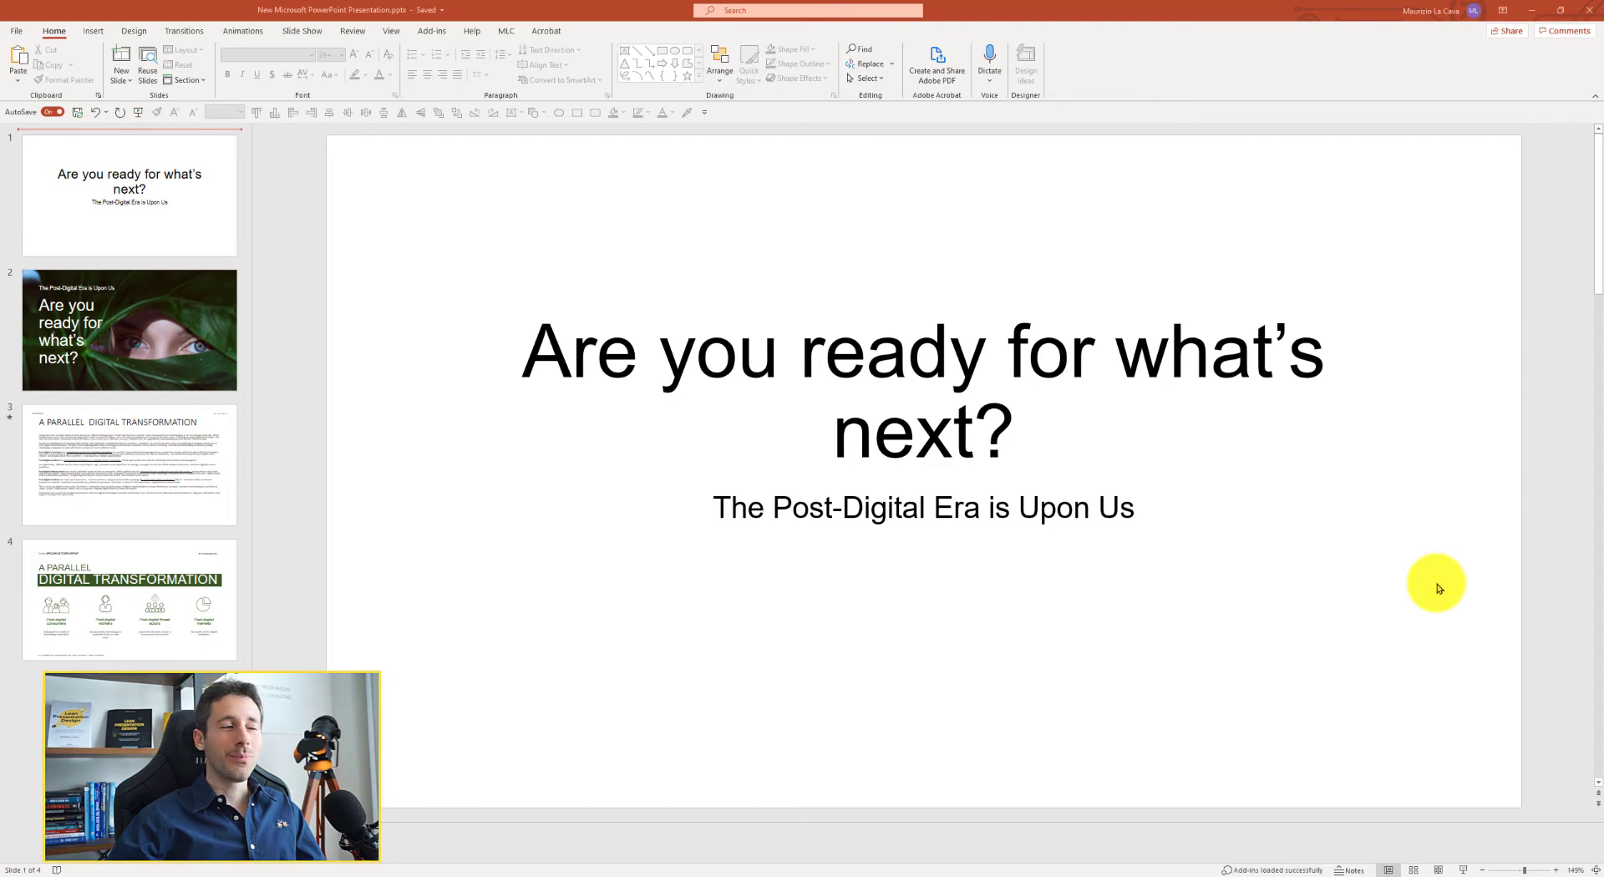
Step through slides 1 to 4, ending on the four-column 'A Parallel Digital Transformation' slide.
click(178, 219)
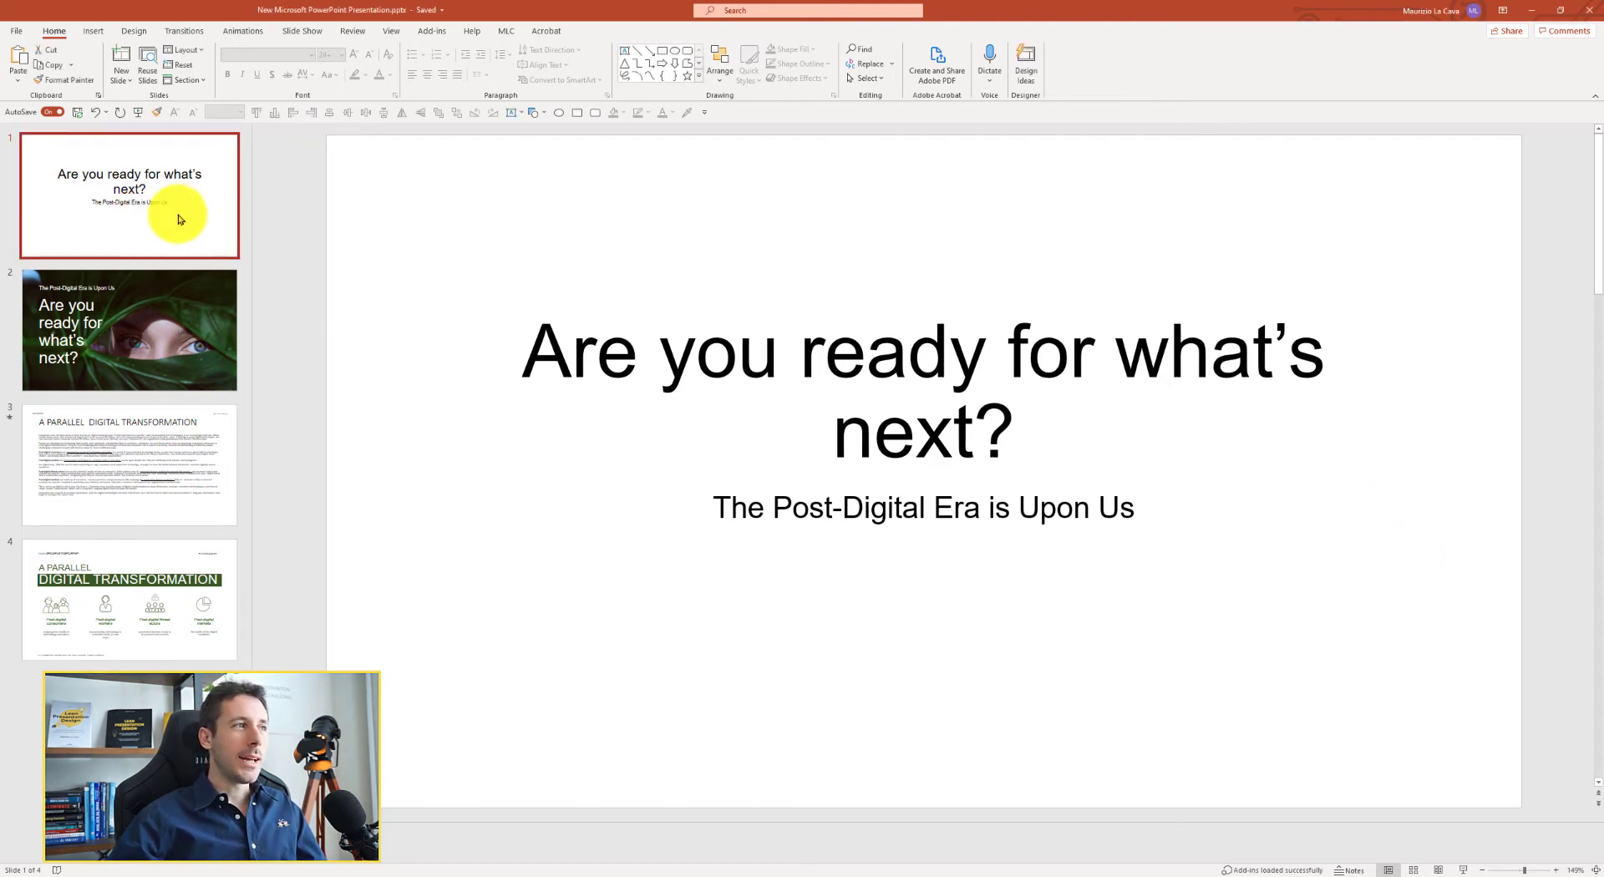
click(205, 297)
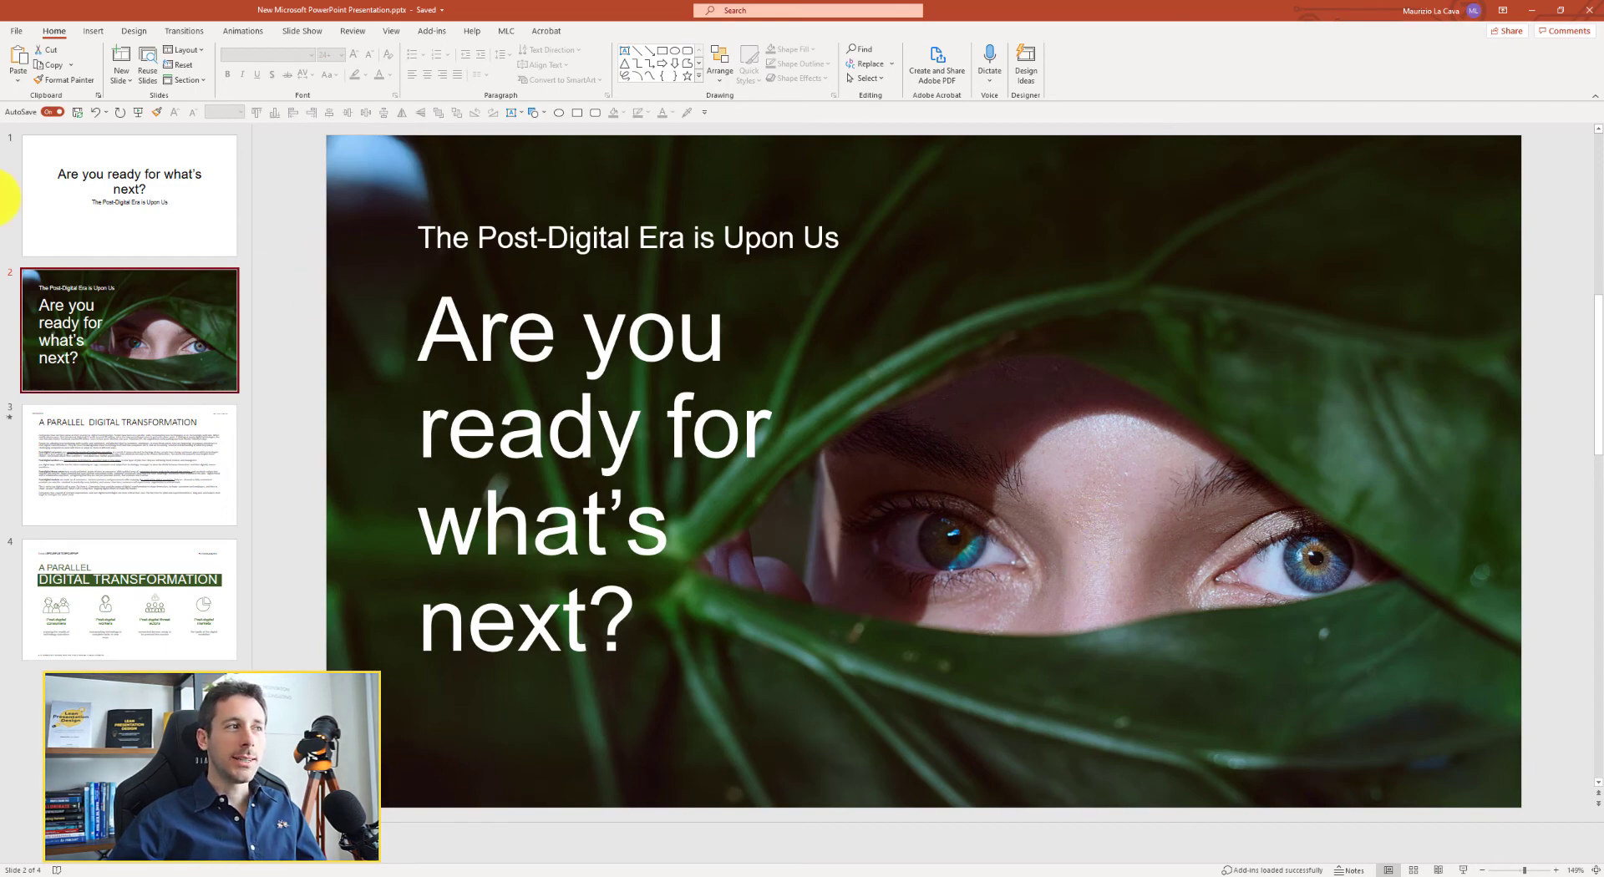
click(121, 488)
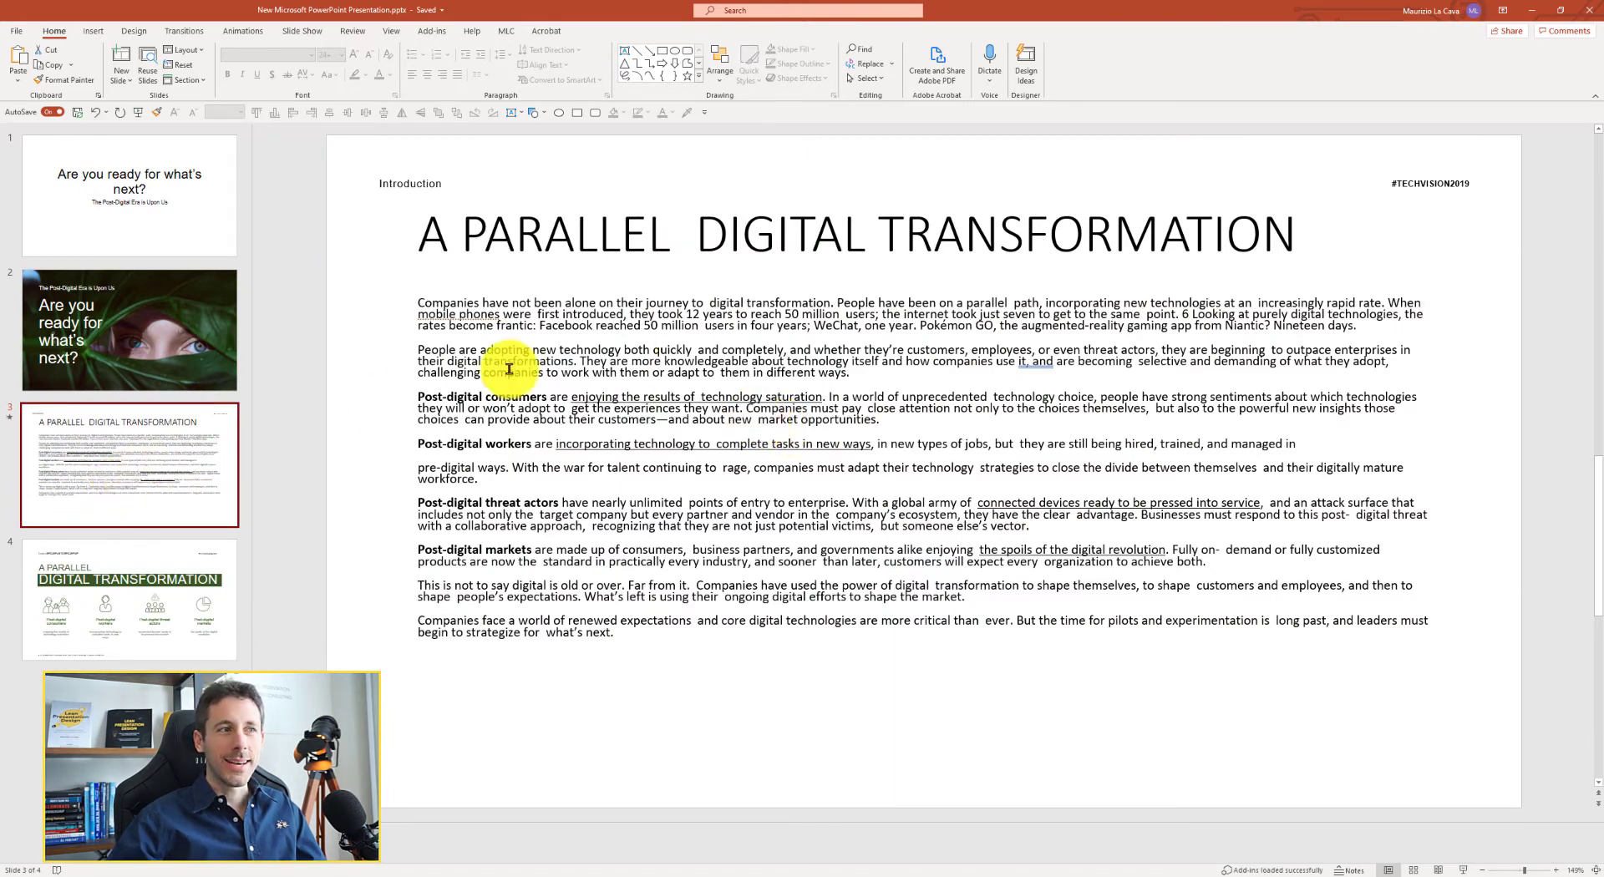
click(174, 587)
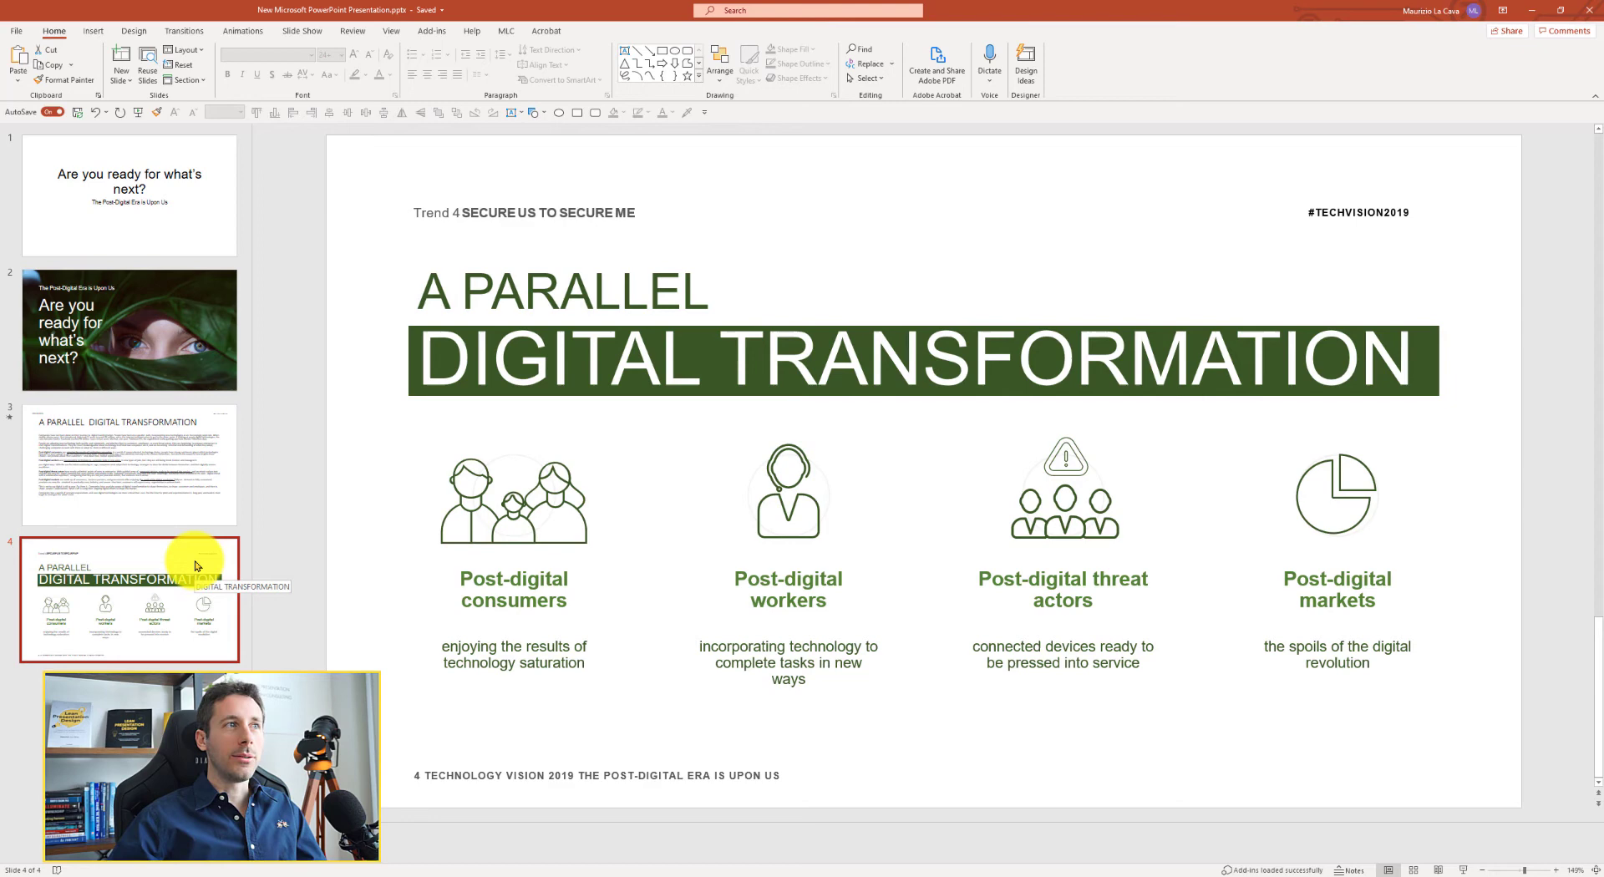
Switch into Slide Master view, toggling back to Normal and re-entering the master editor.
click(389, 33)
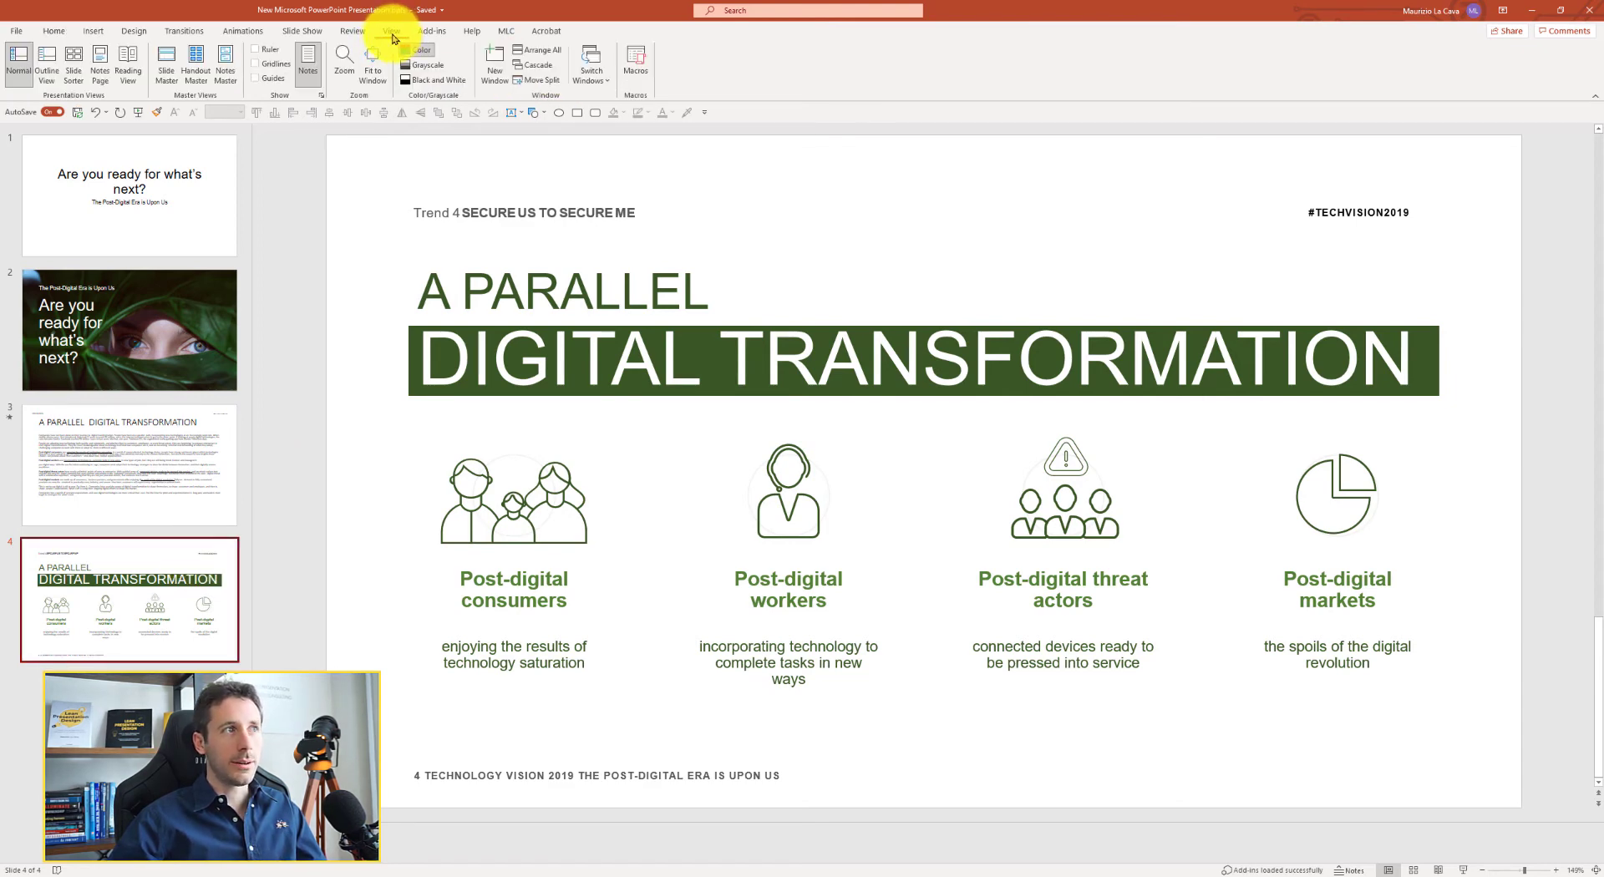
click(171, 81)
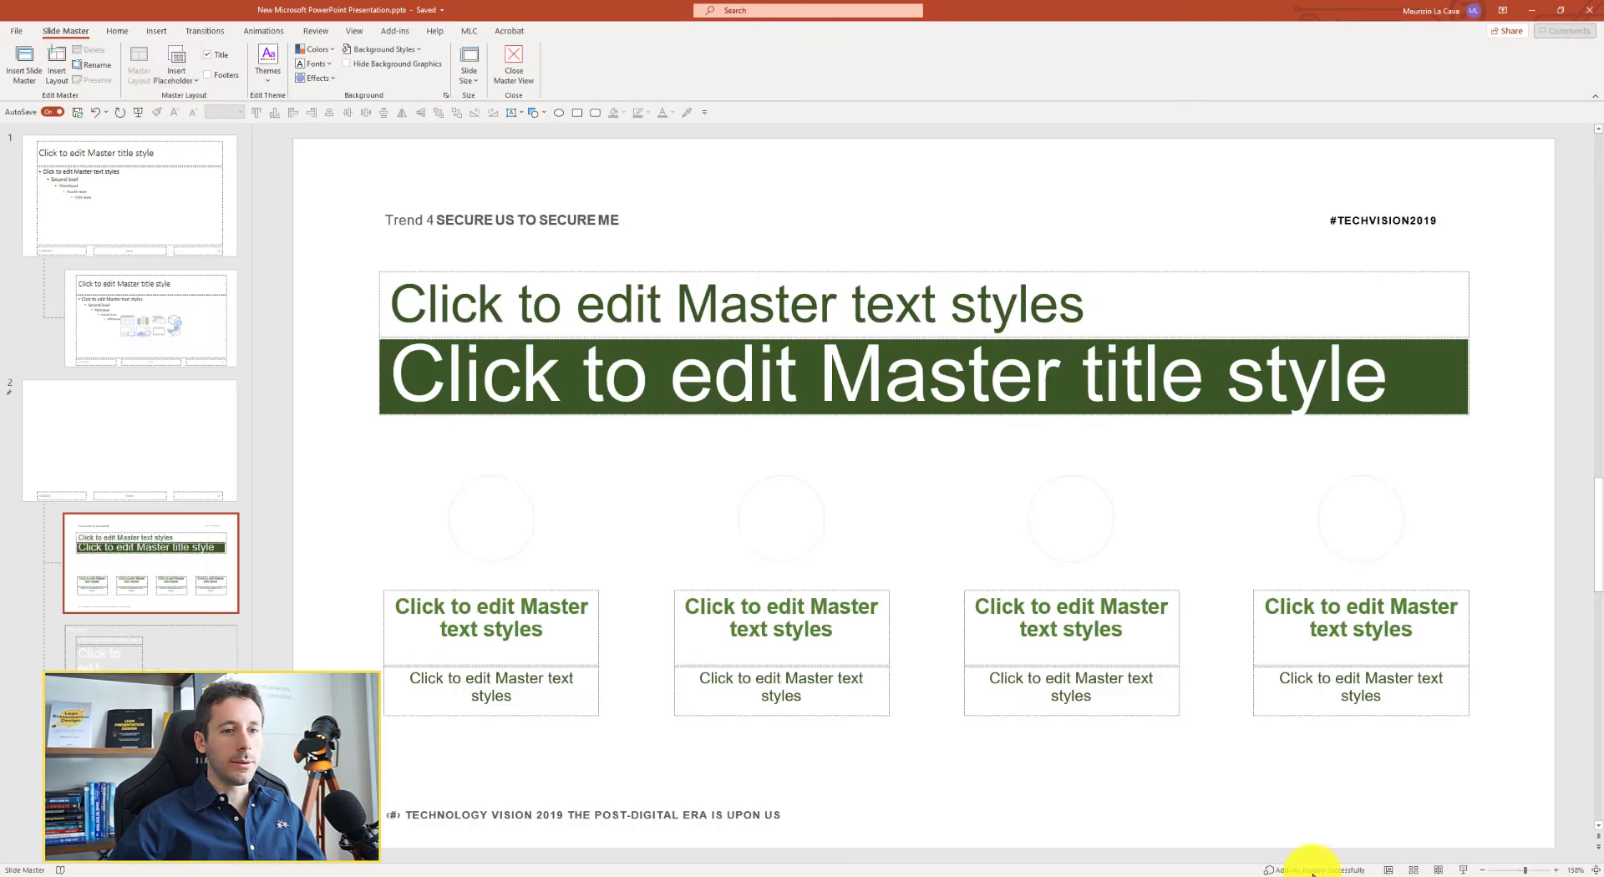
click(1389, 871)
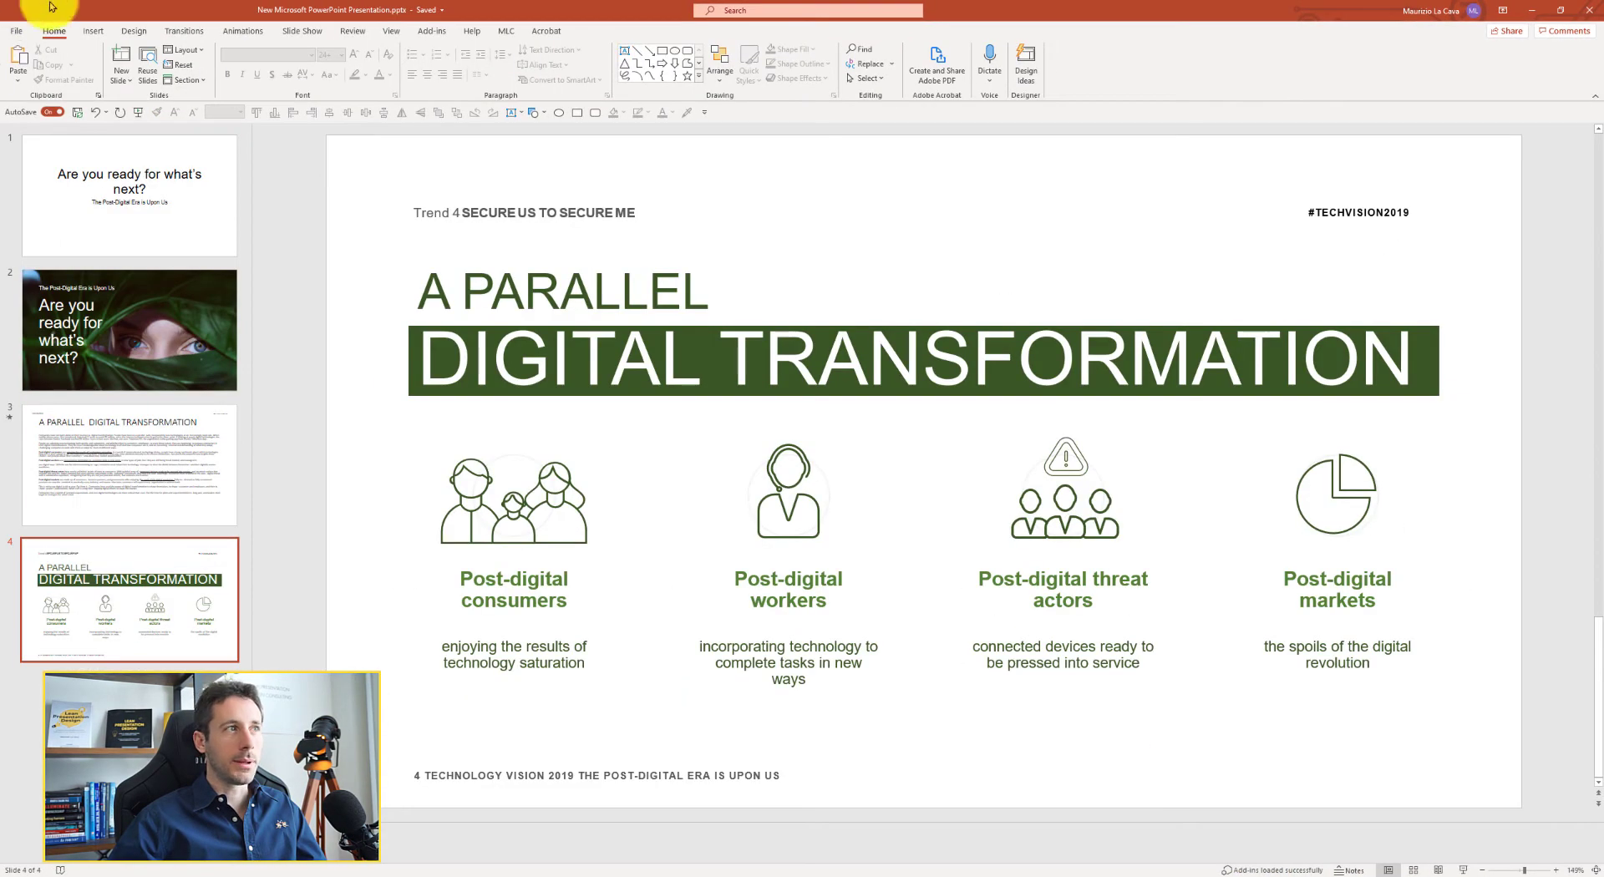
shift+click(1387, 872)
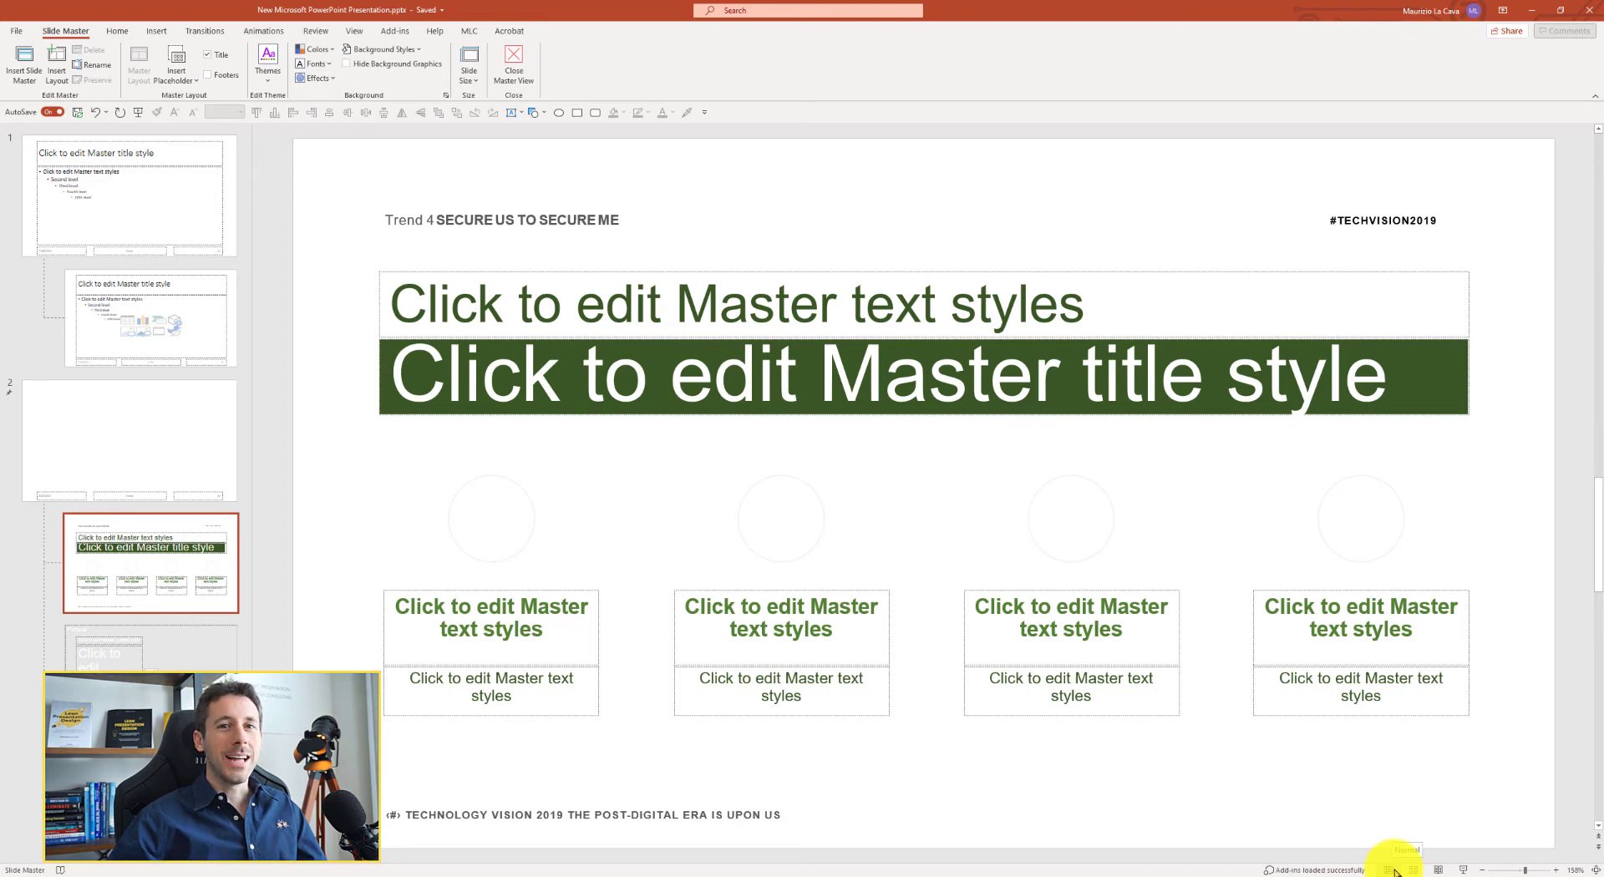
click(1393, 870)
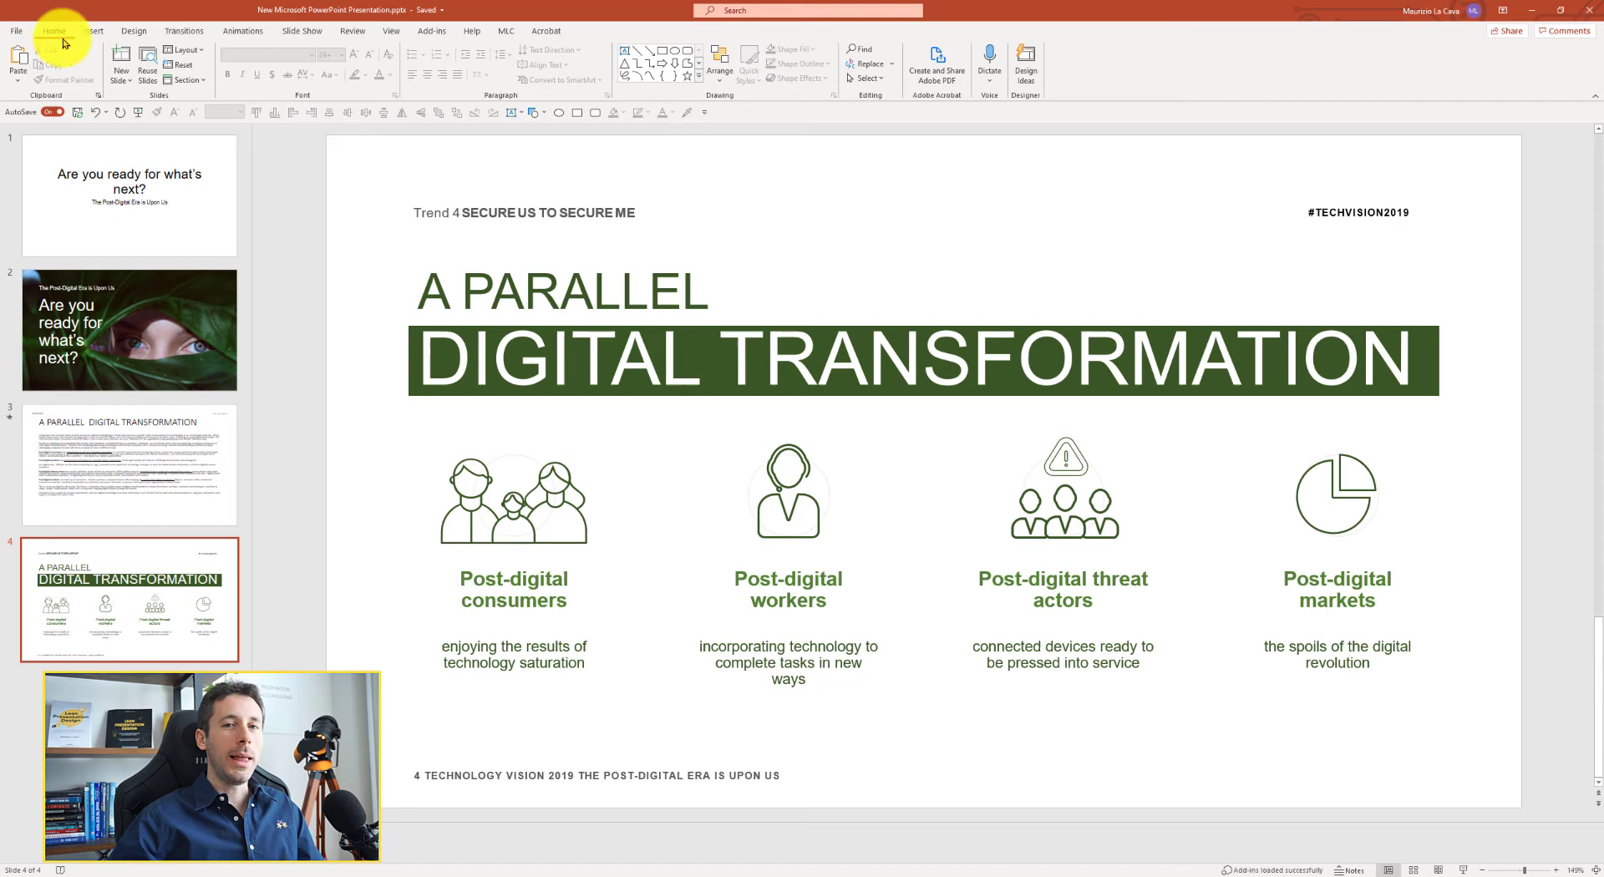
shift+click(1400, 870)
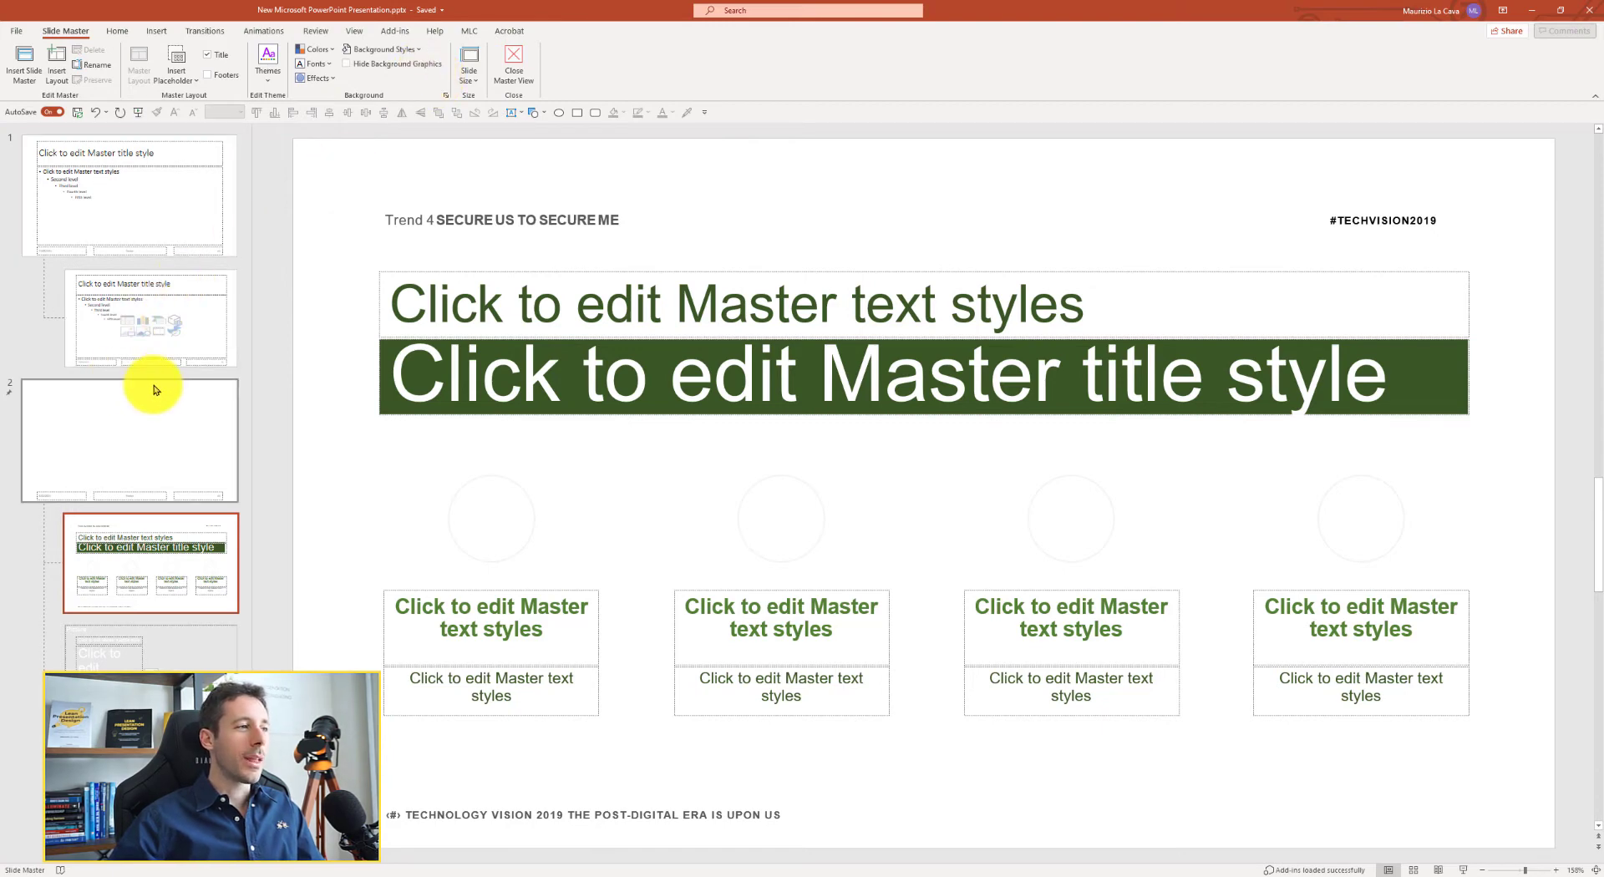
Browse the slide master, blank layout and green four-column layout, ending on the Picture layout.
click(119, 197)
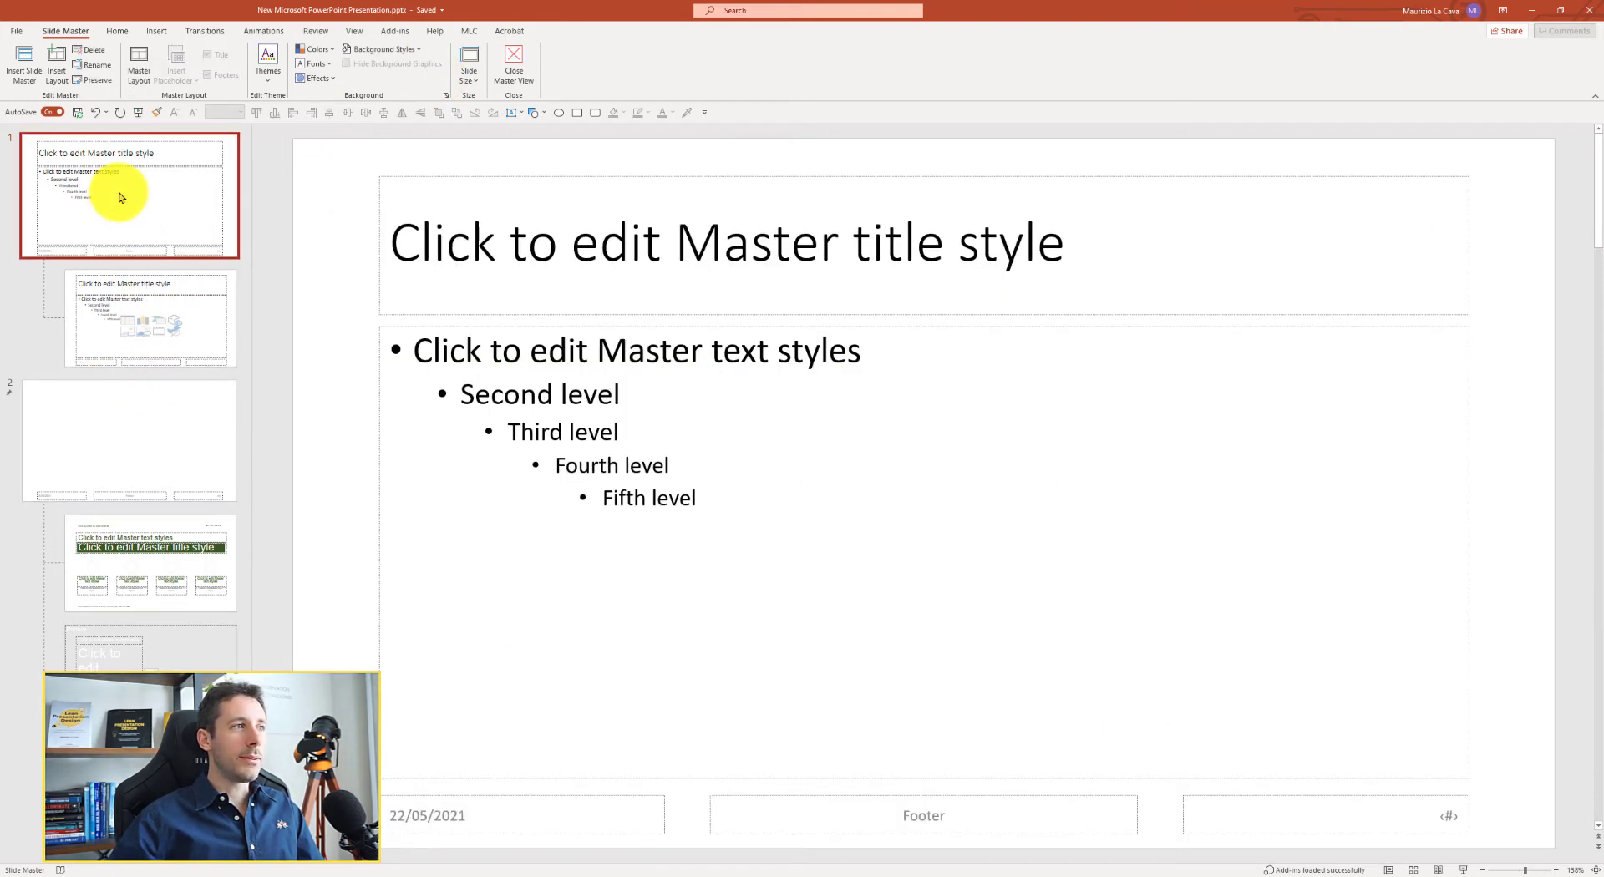
click(125, 420)
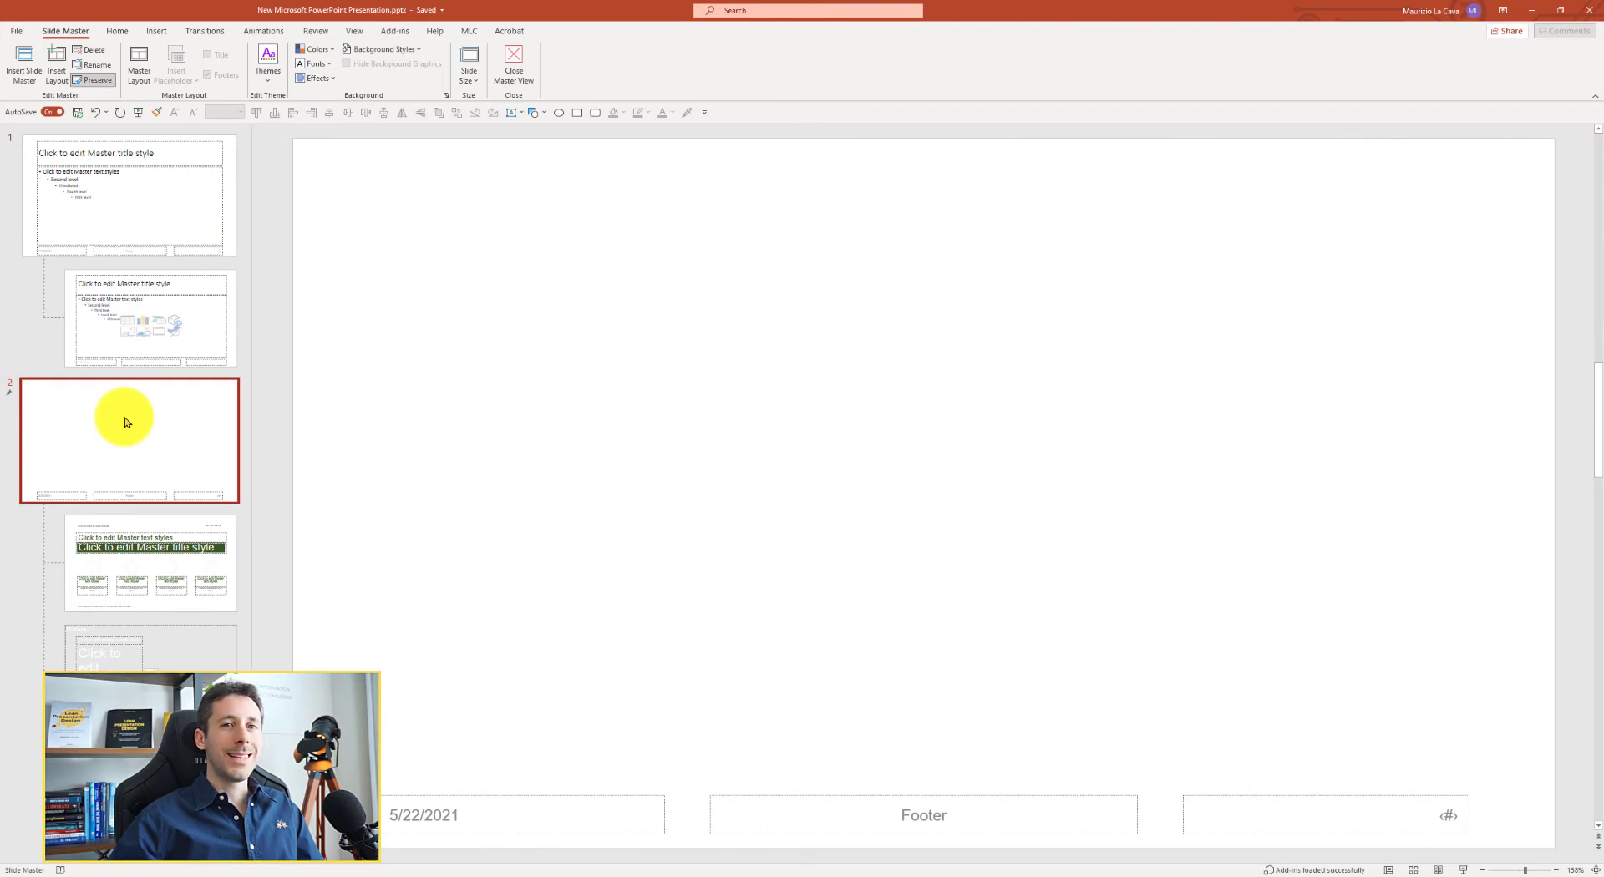
click(143, 208)
click(143, 415)
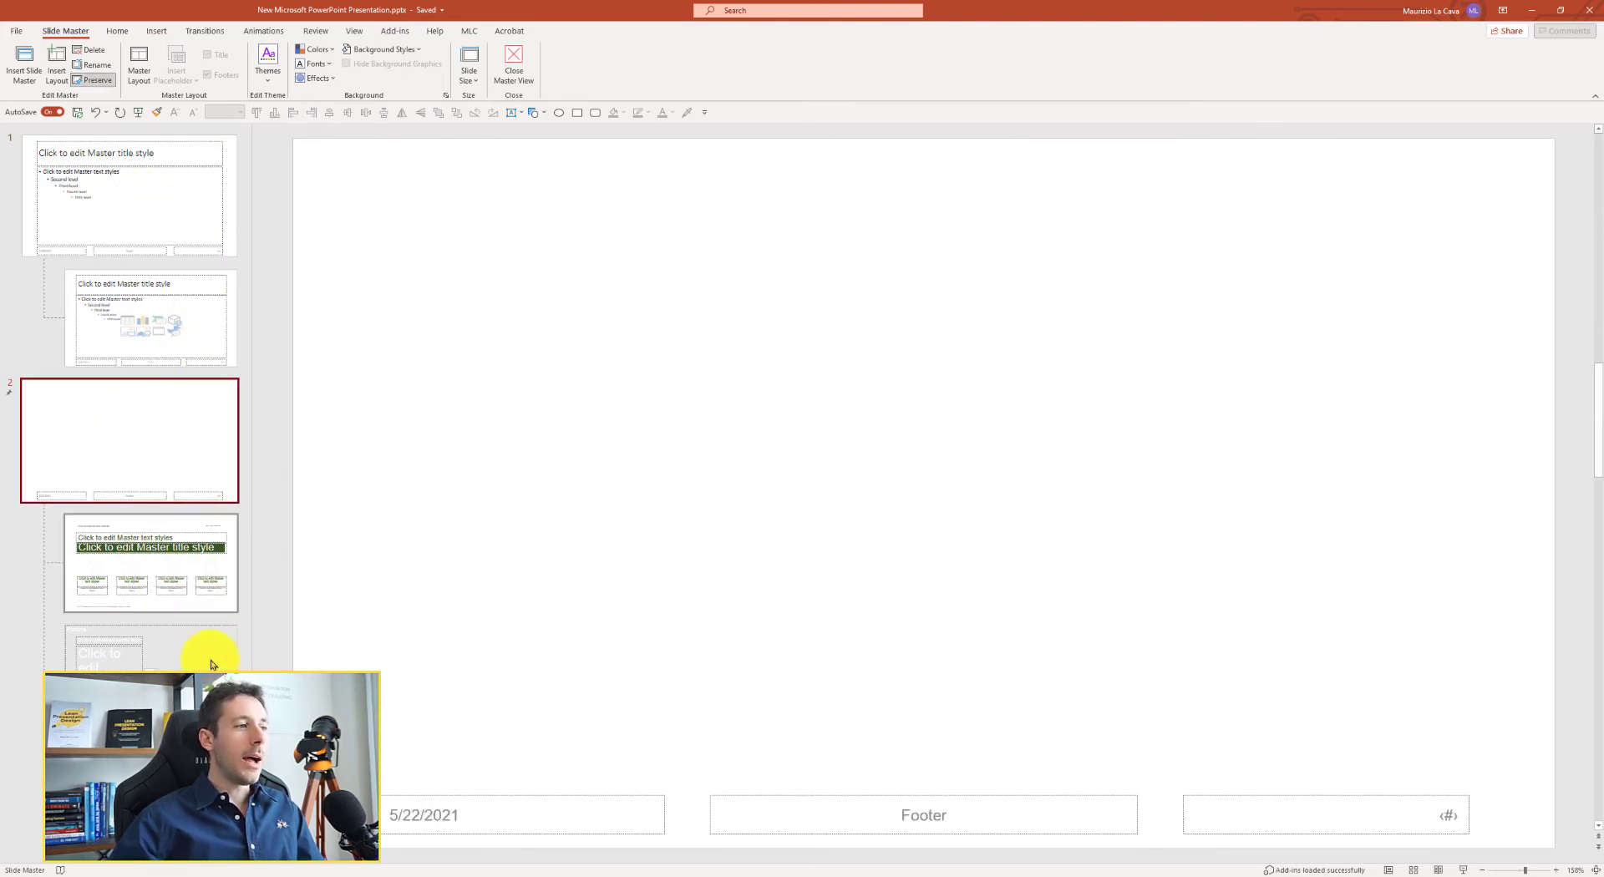
click(208, 562)
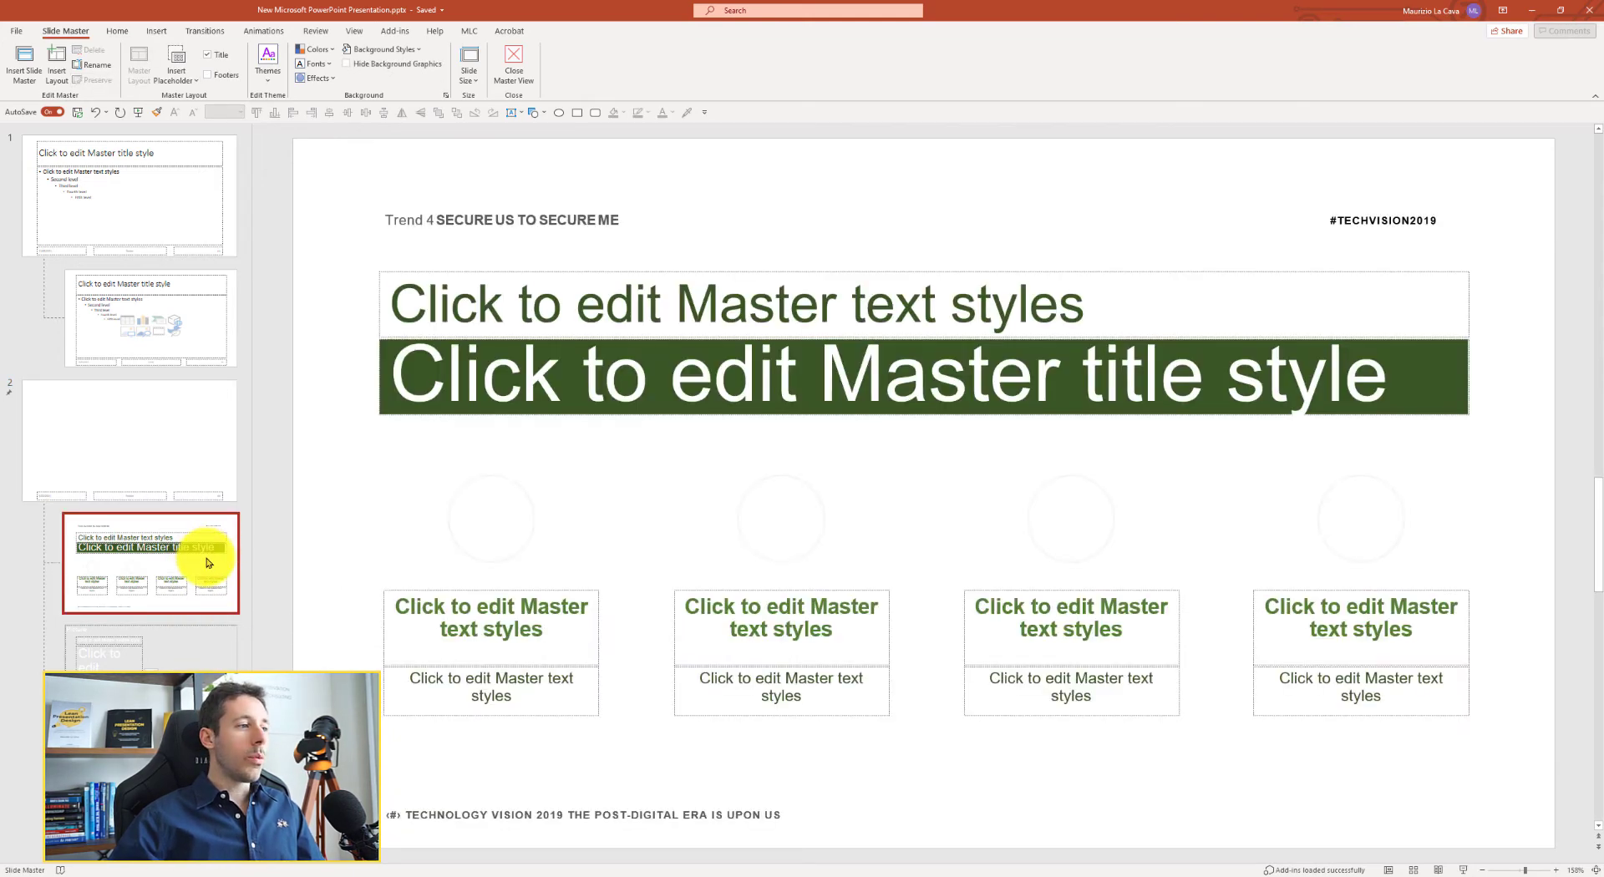
click(204, 652)
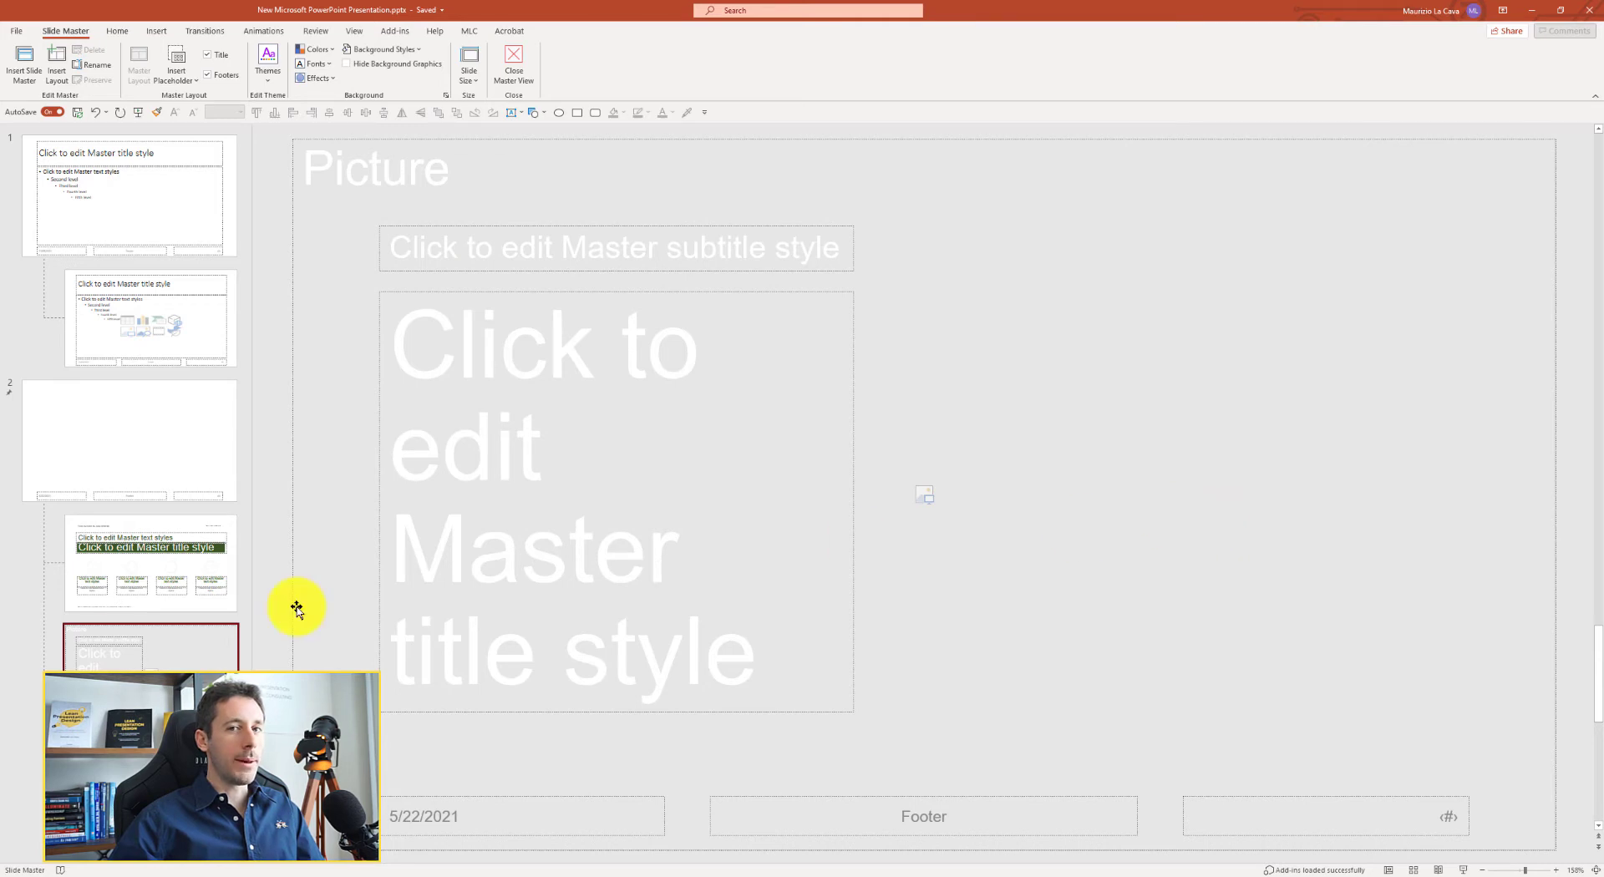
Narrow the purple title placeholder so it wraps onto four lines and move it lower.
click(6, 738)
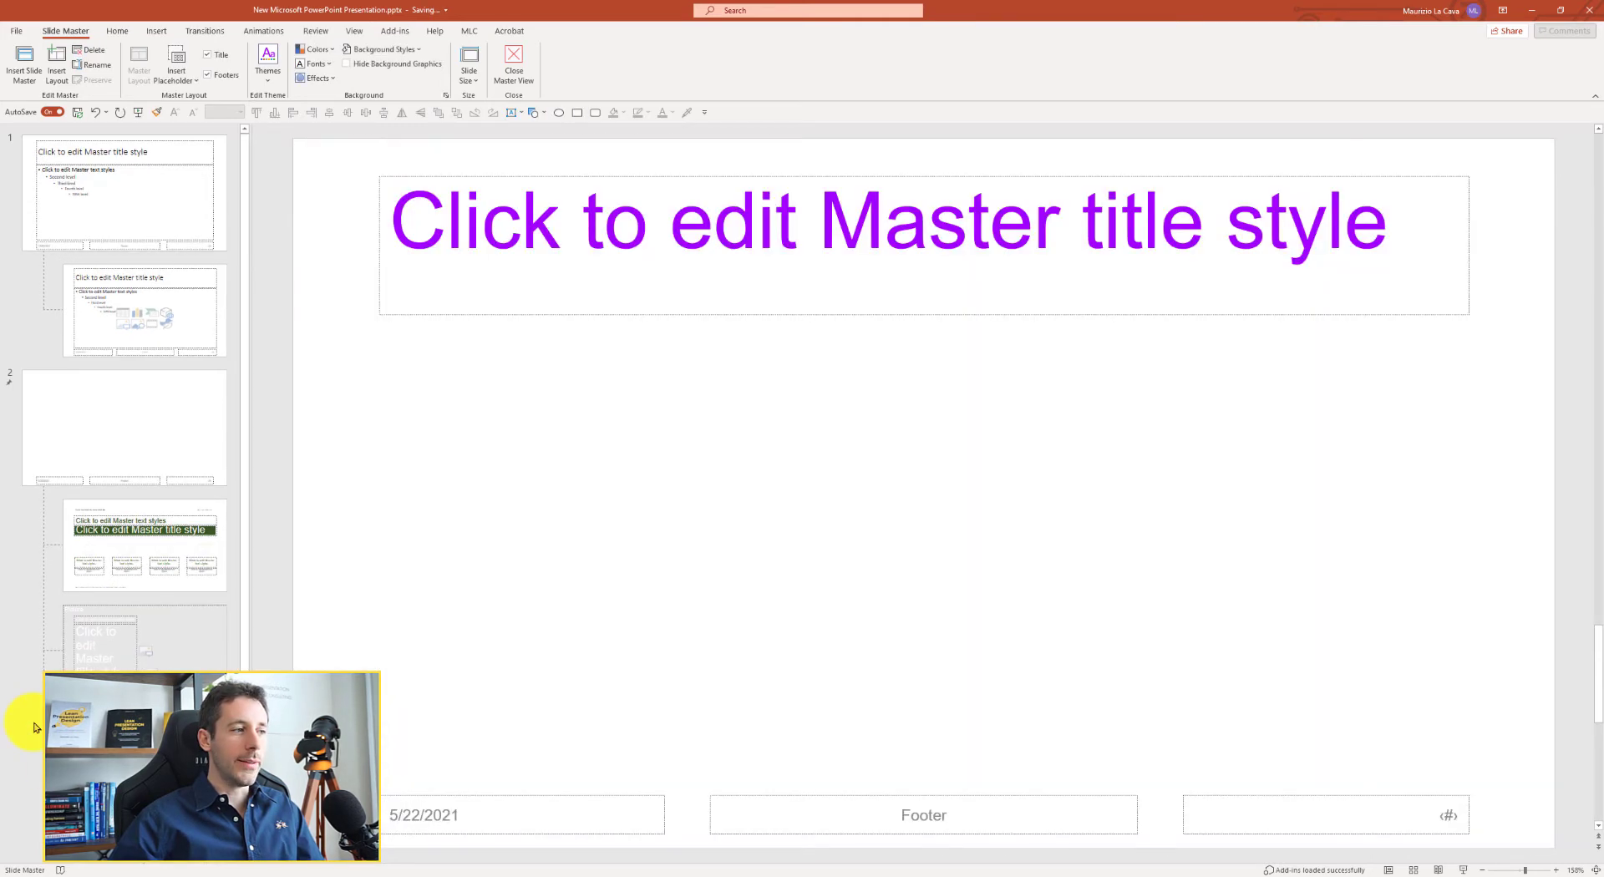
click(1473, 252)
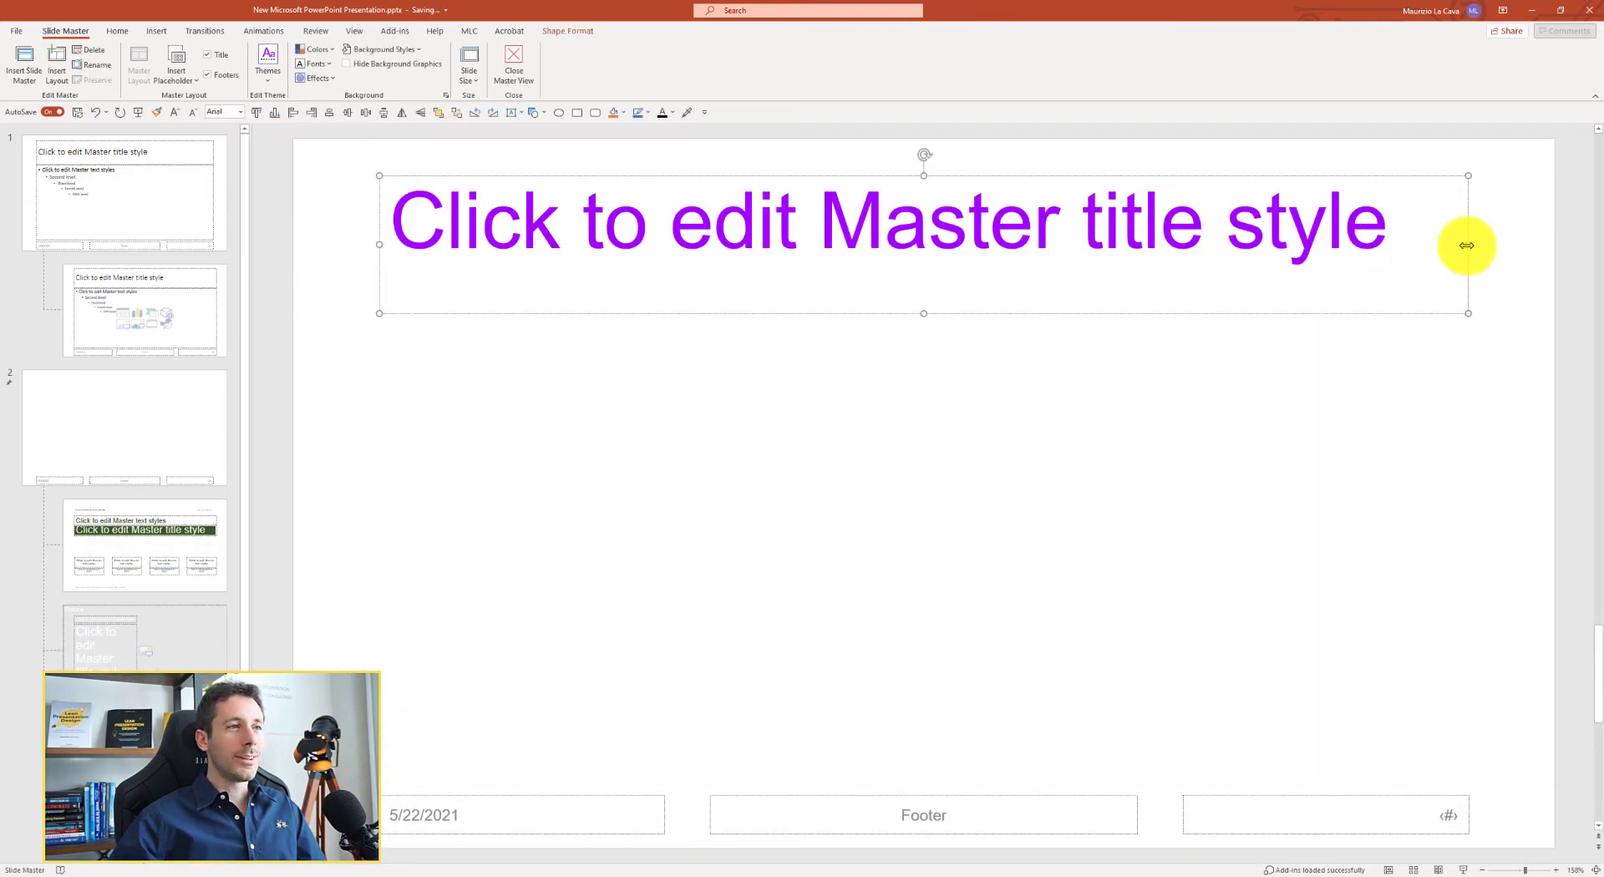
drag(1467, 245, 754, 251)
drag(584, 171, 583, 297)
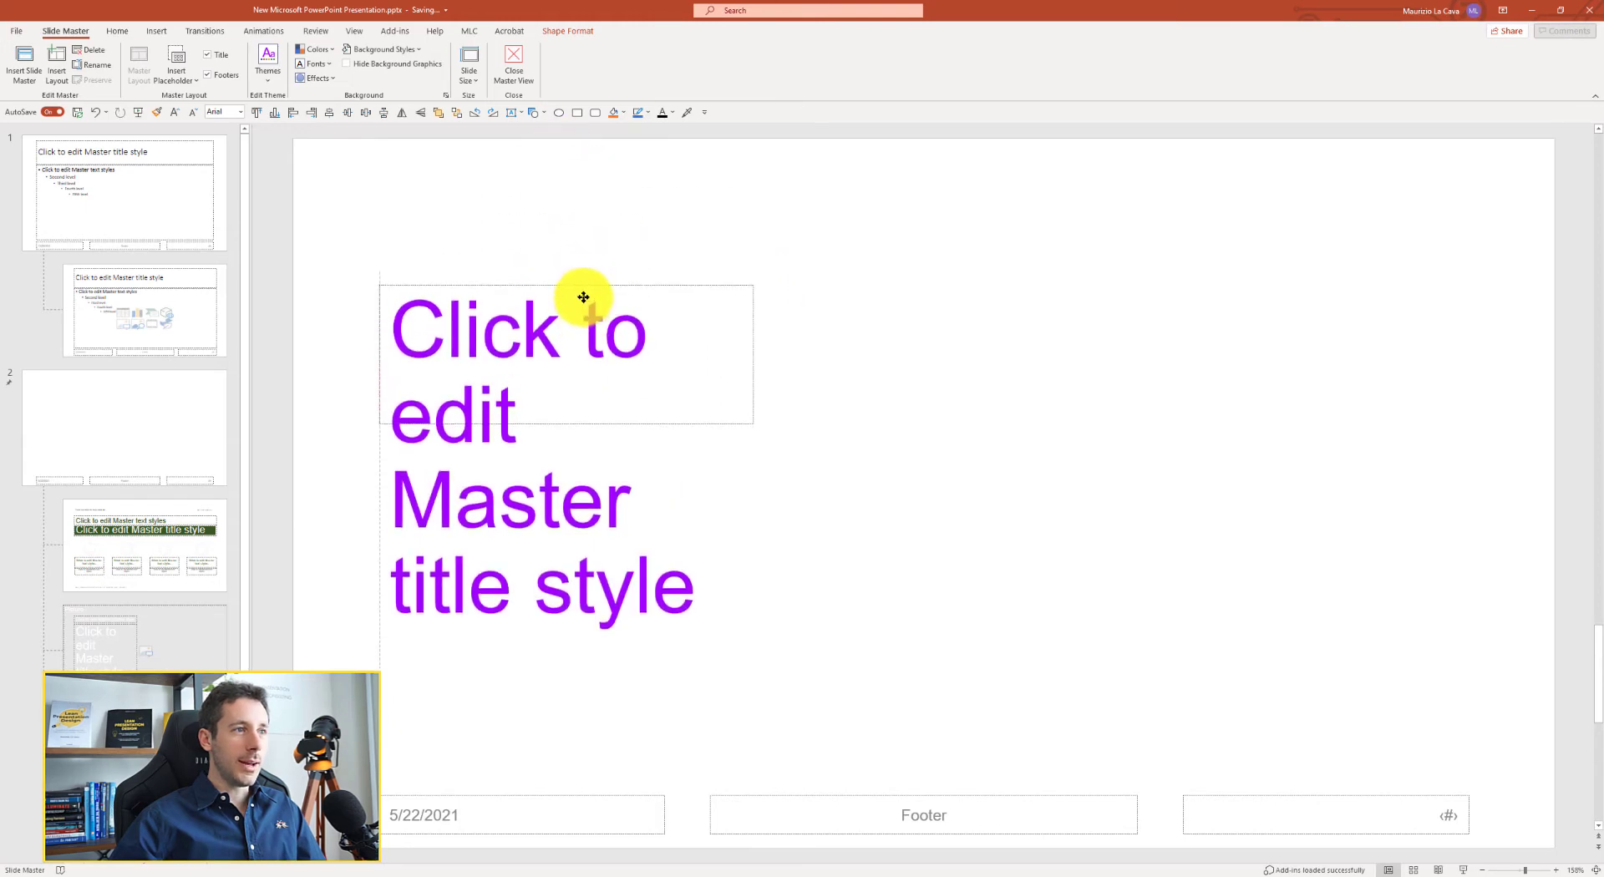
click(136, 692)
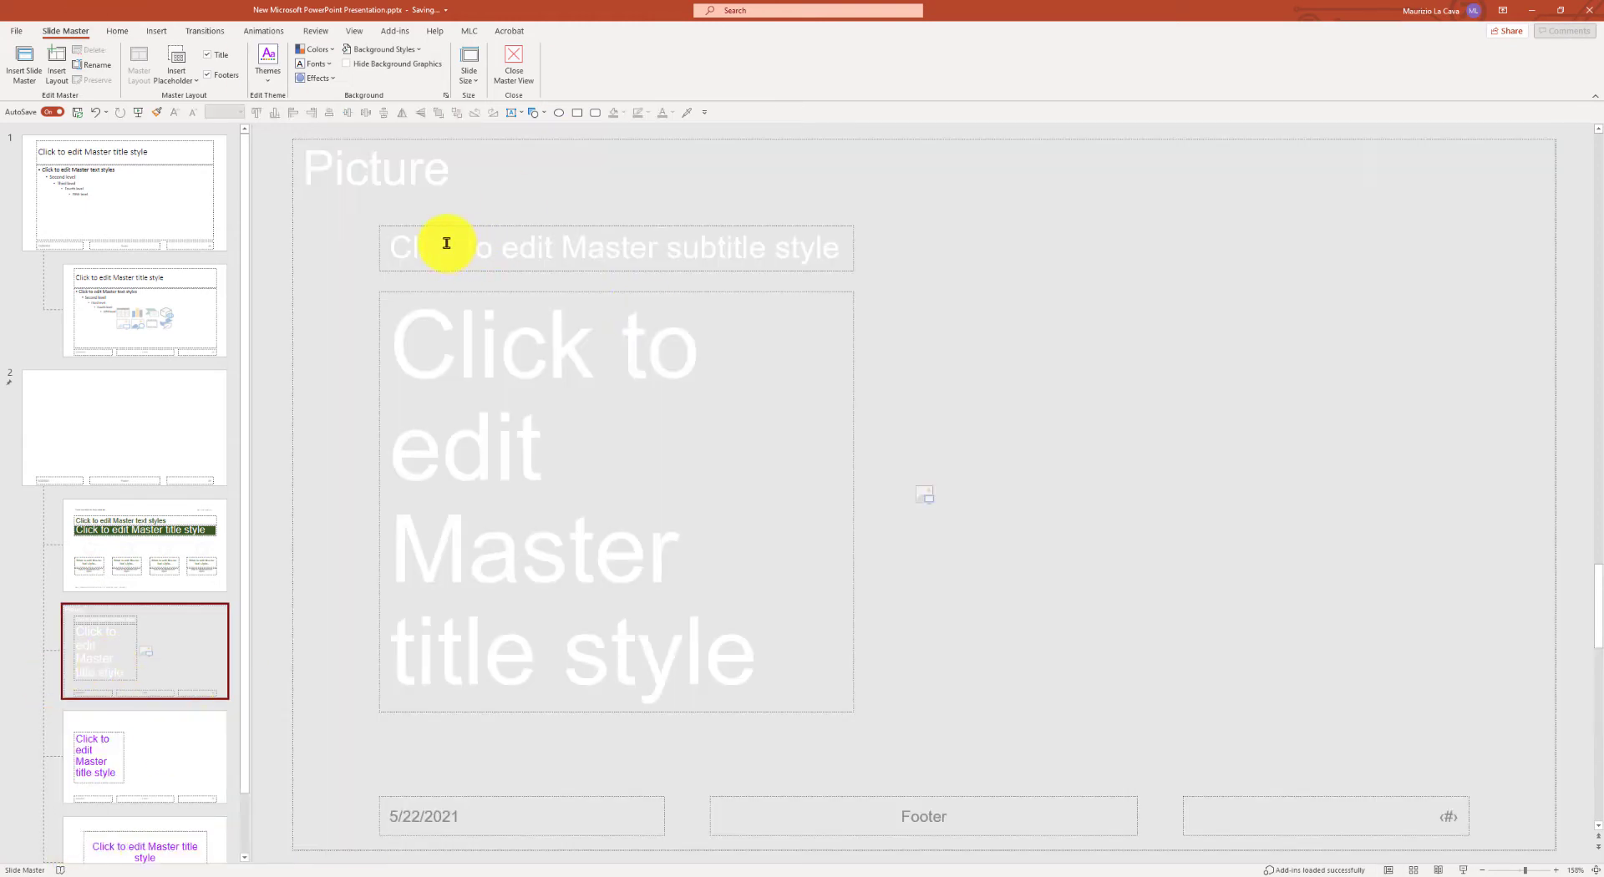
click(184, 760)
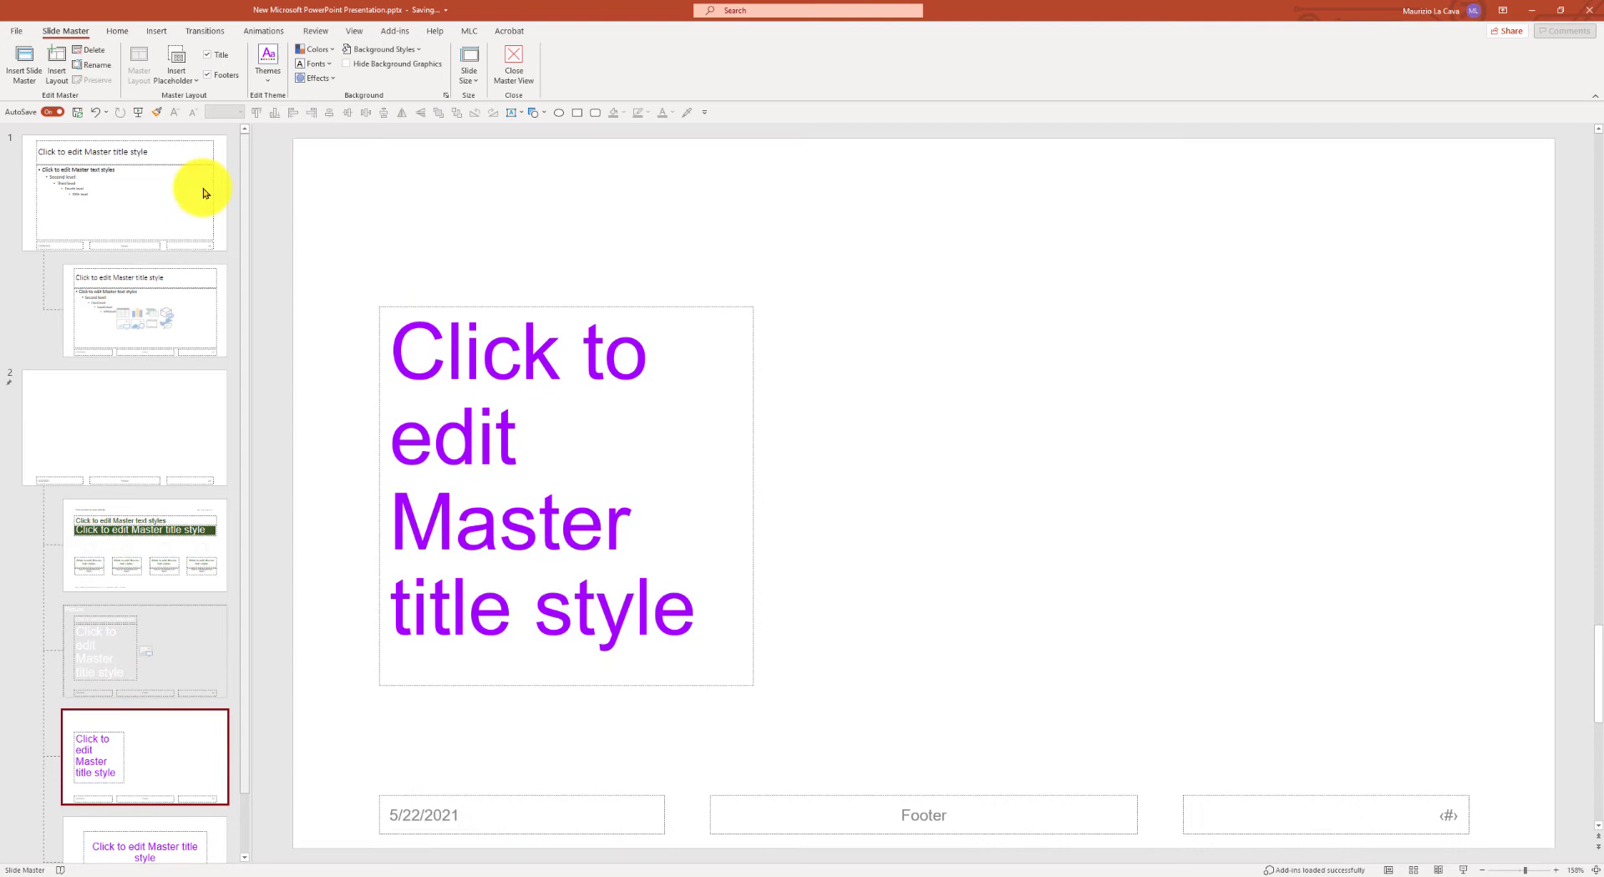
Add a text placeholder above the title and clear its sample text.
click(171, 74)
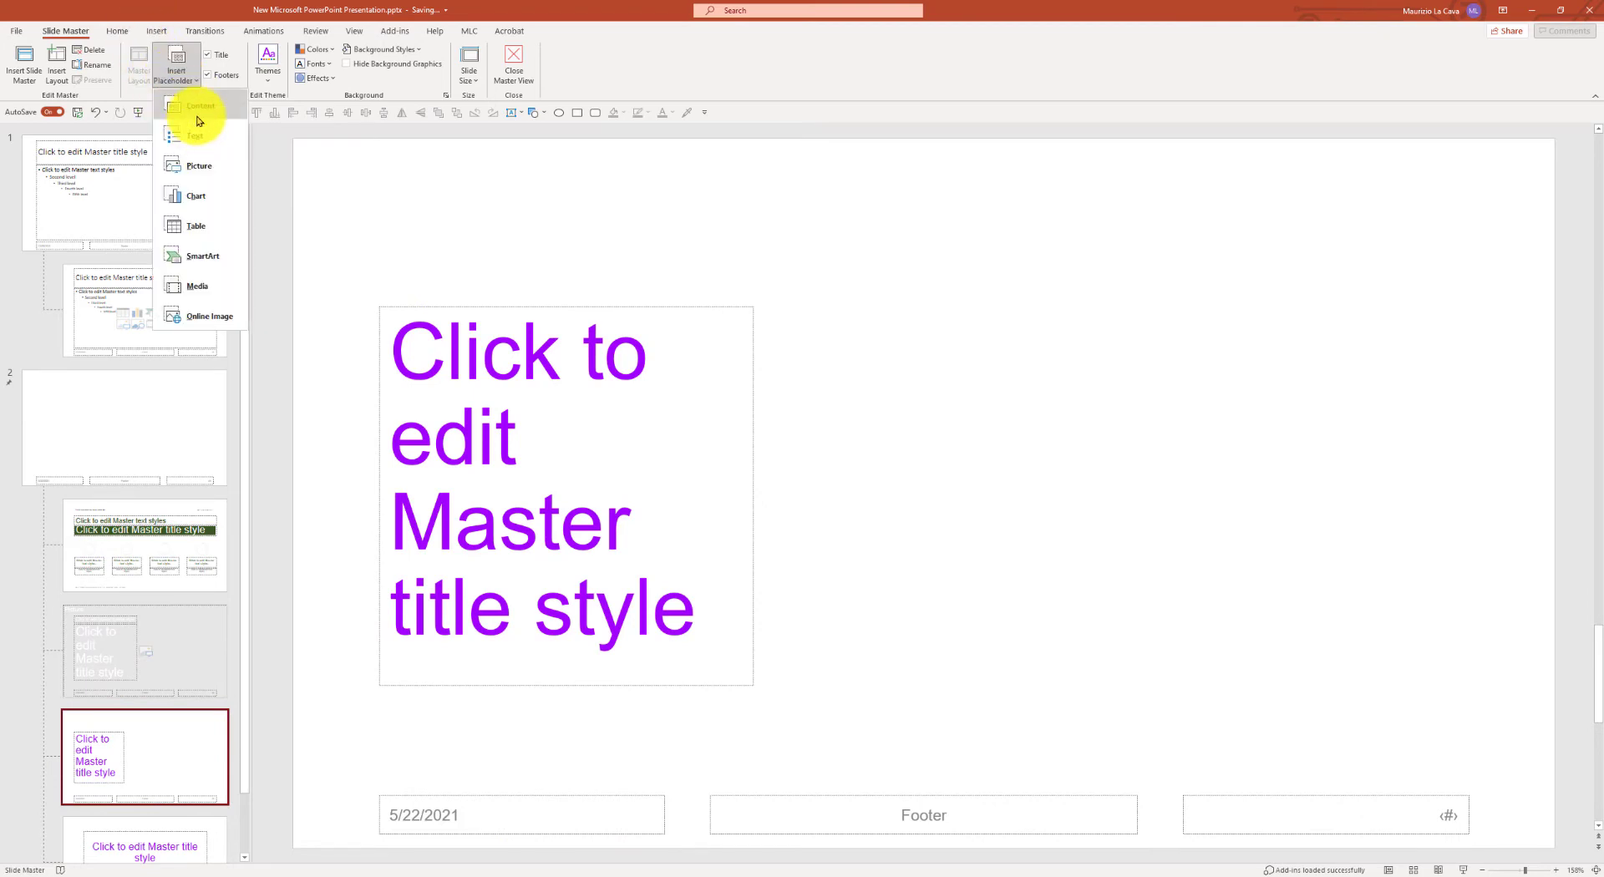
click(200, 145)
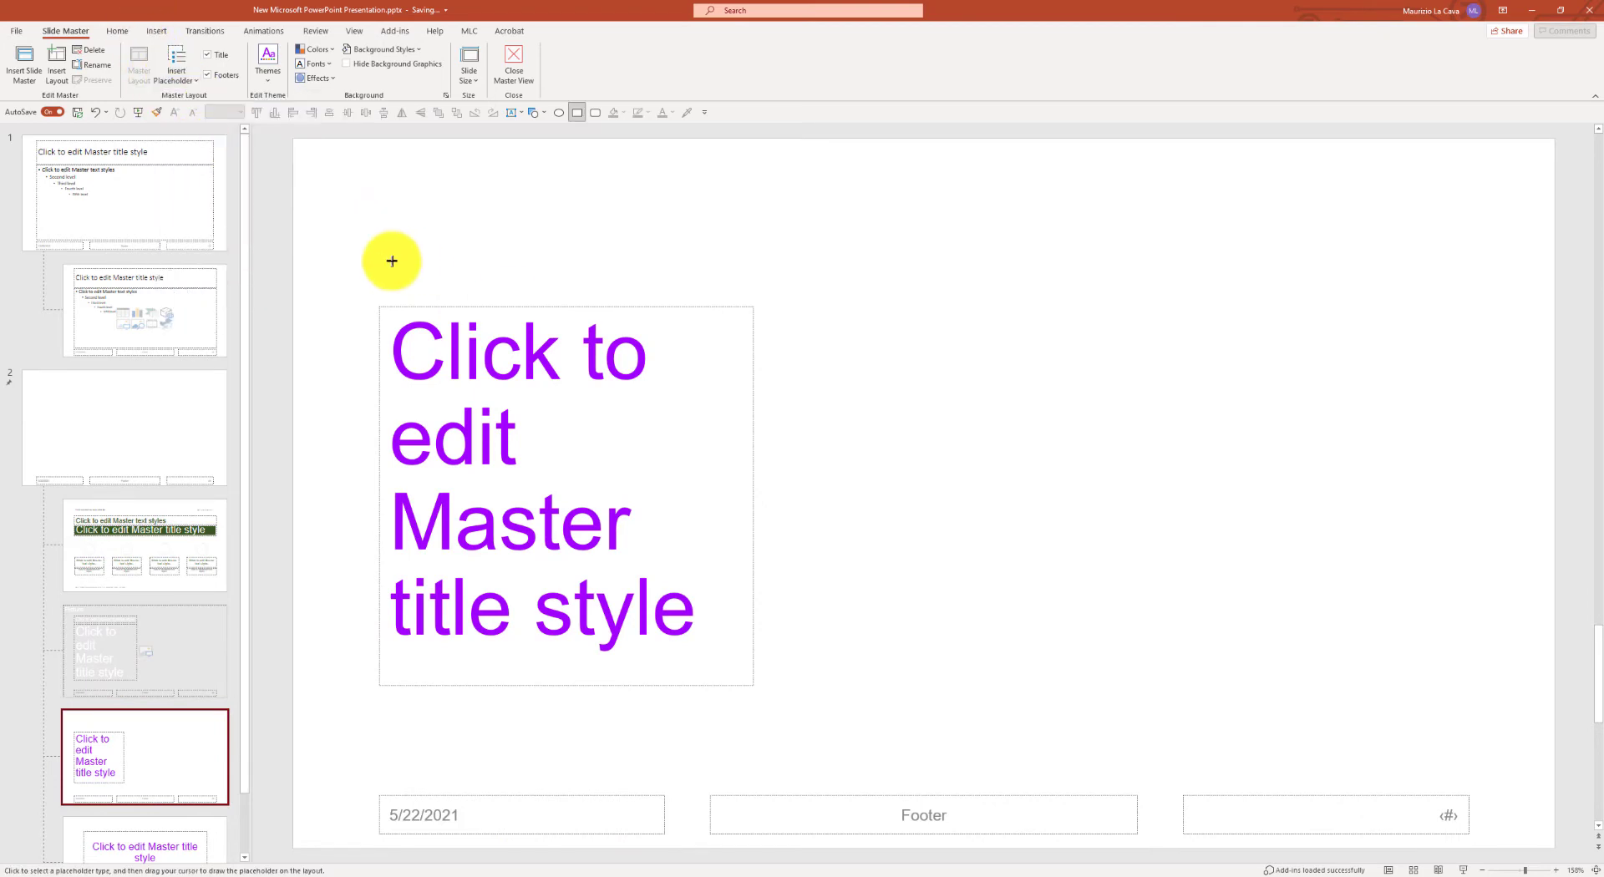
drag(380, 257, 757, 302)
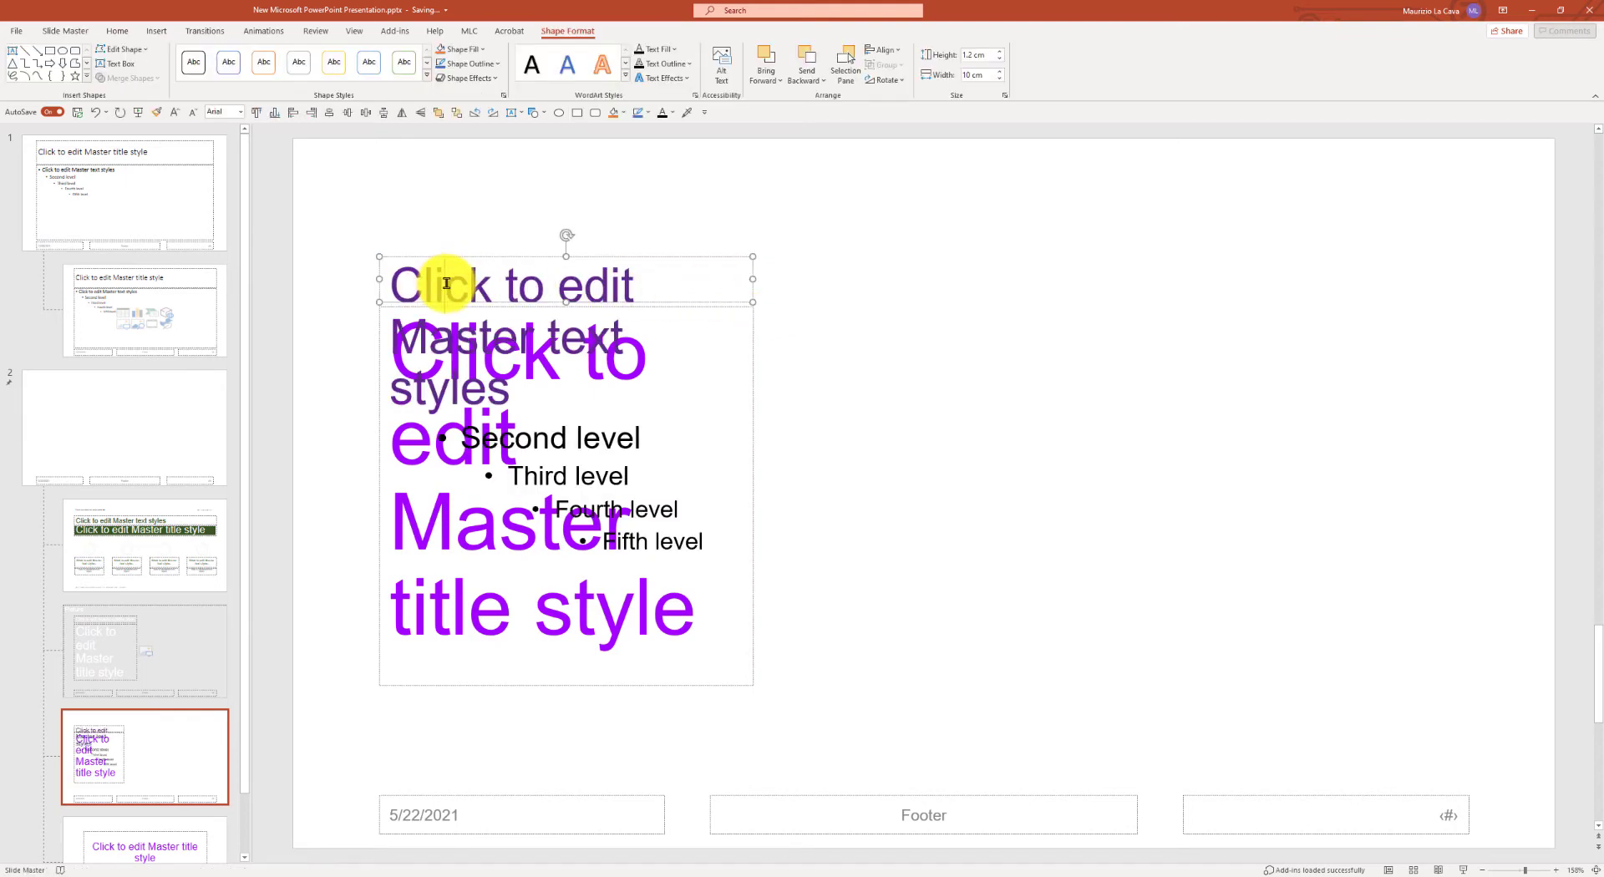
key(ctrl+a)
key(Delete)
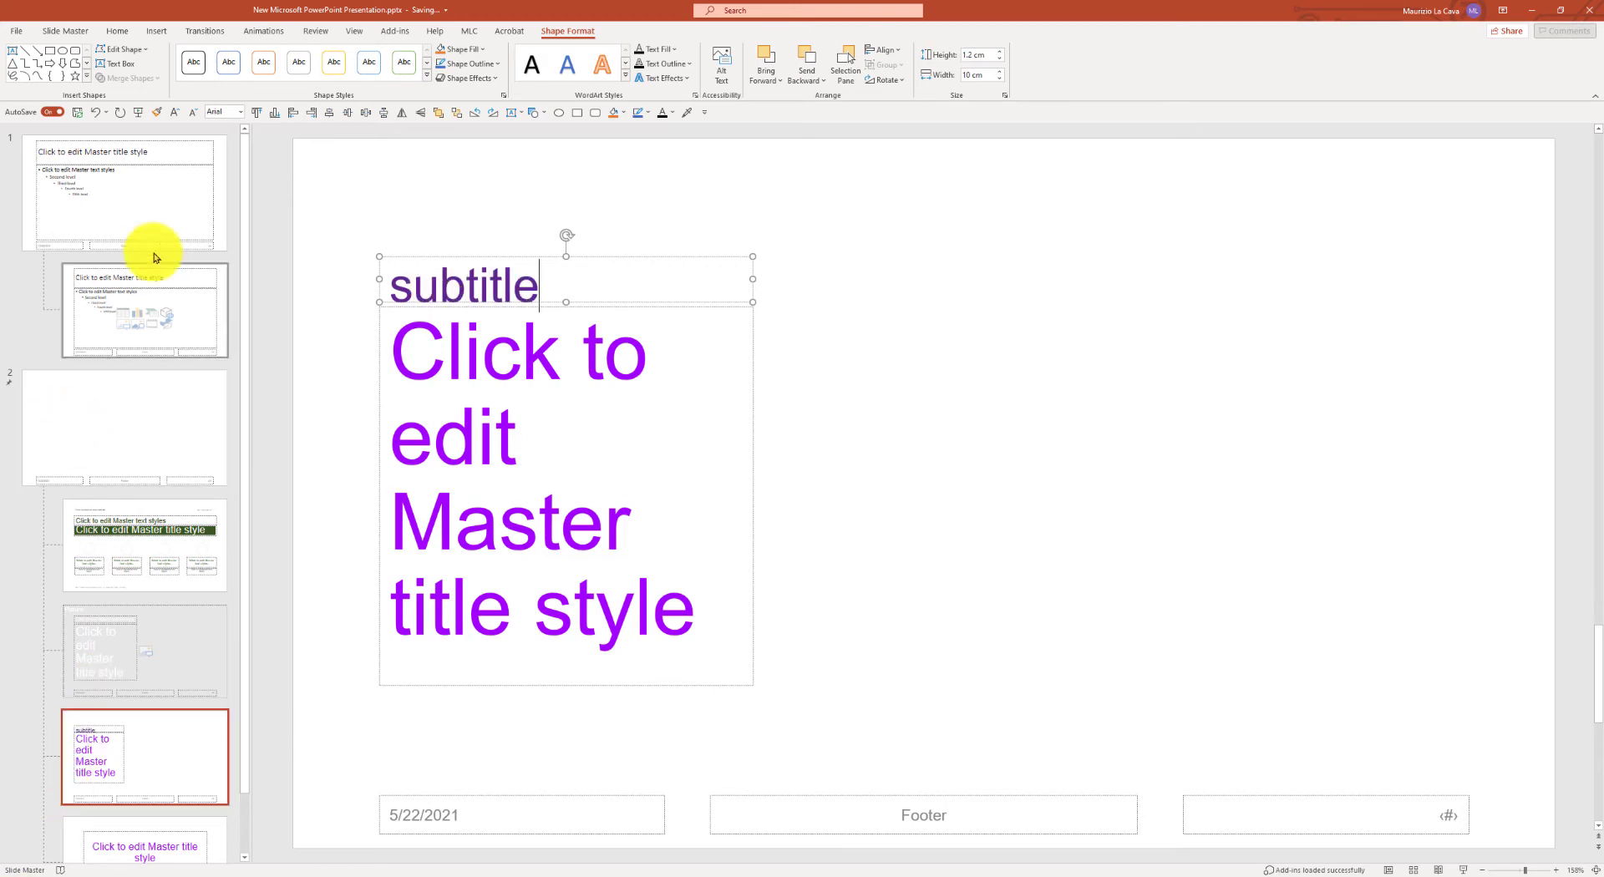
Set the new subtitle placeholder's text size to 20 pt.
click(118, 35)
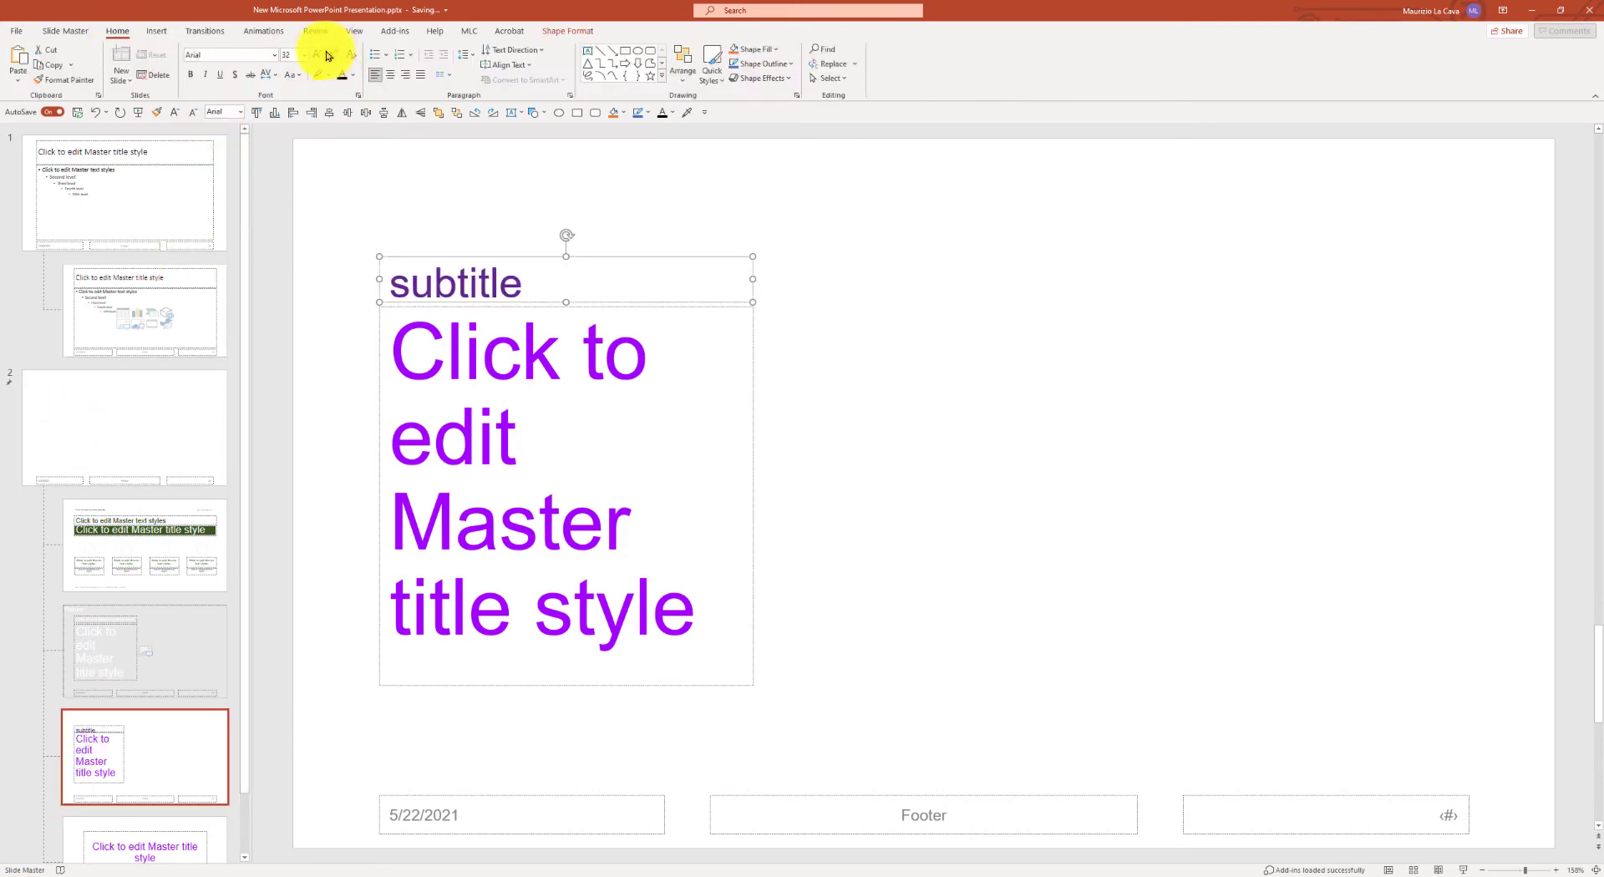
click(312, 54)
click(334, 55)
click(334, 55)
click(336, 56)
click(336, 56)
click(337, 57)
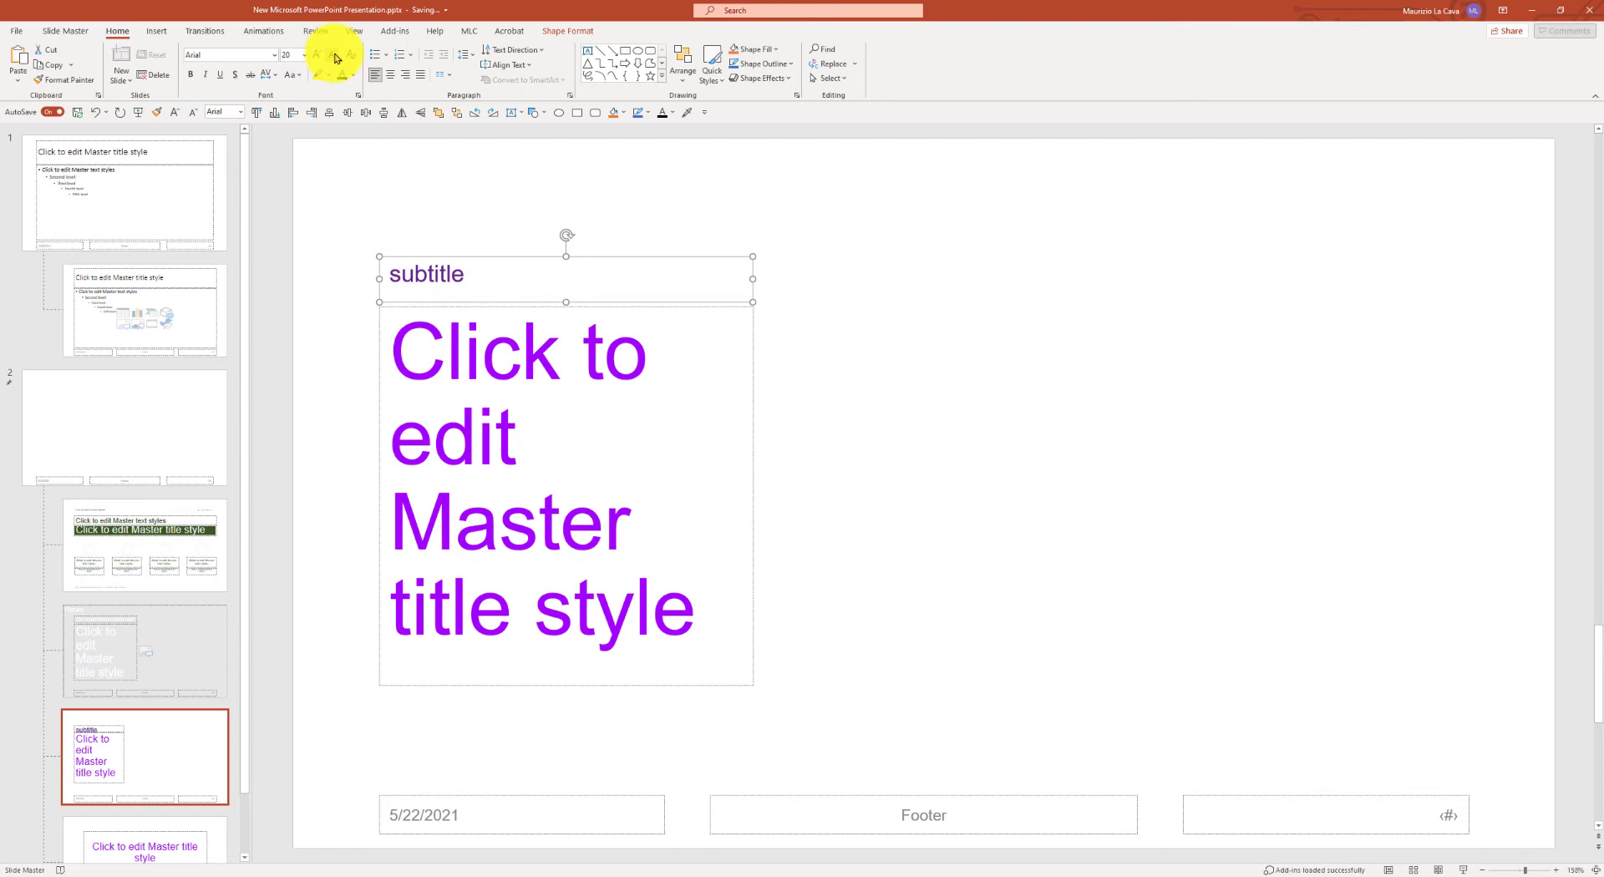
click(315, 60)
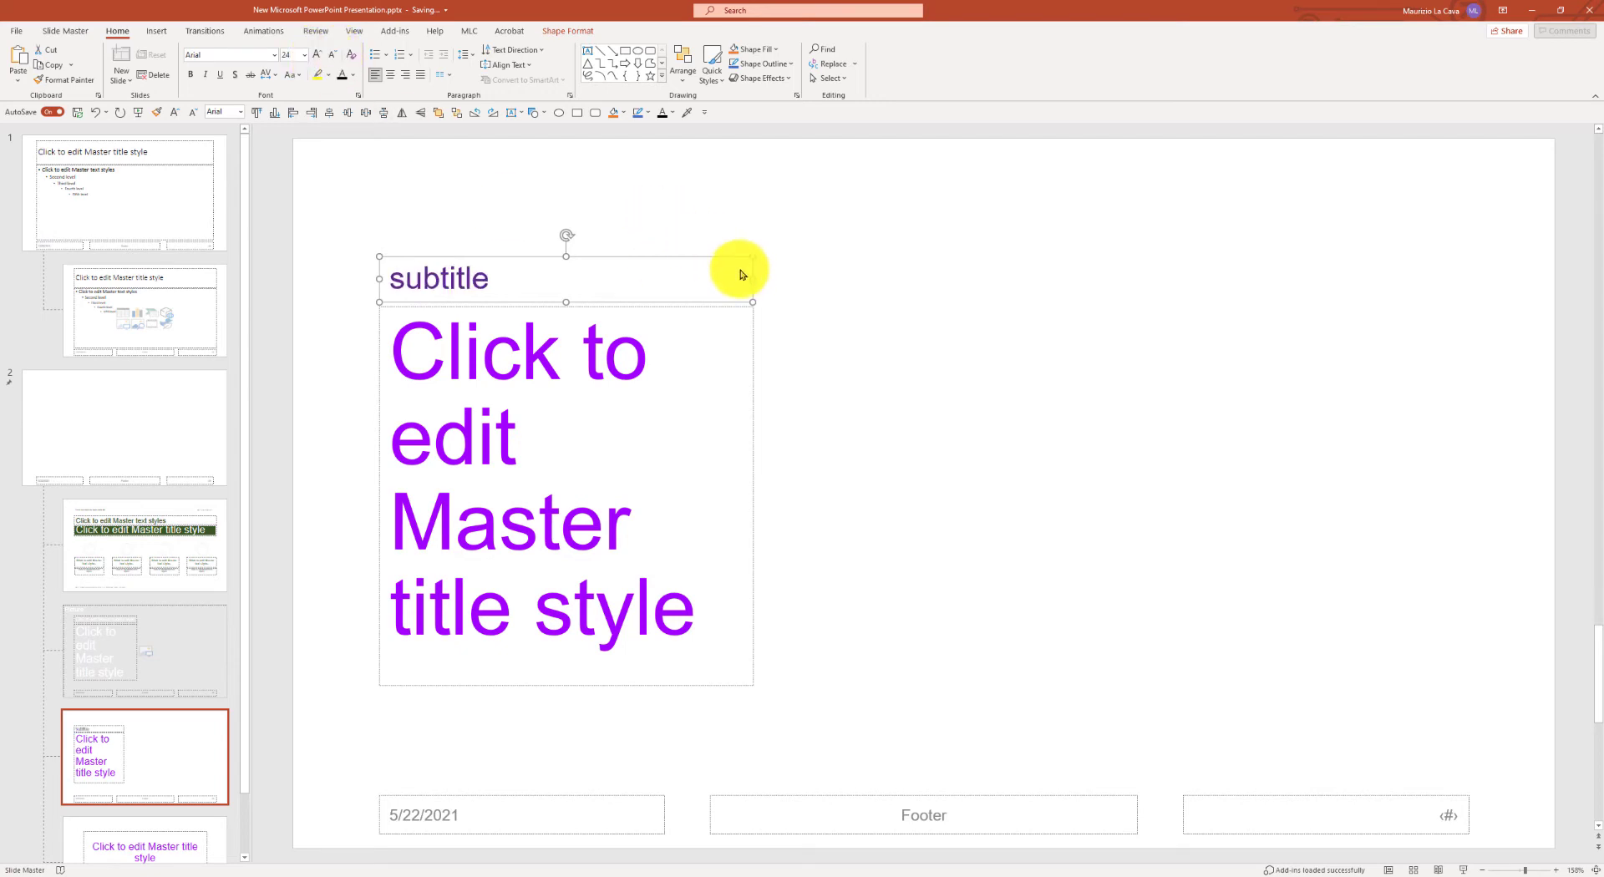
click(333, 55)
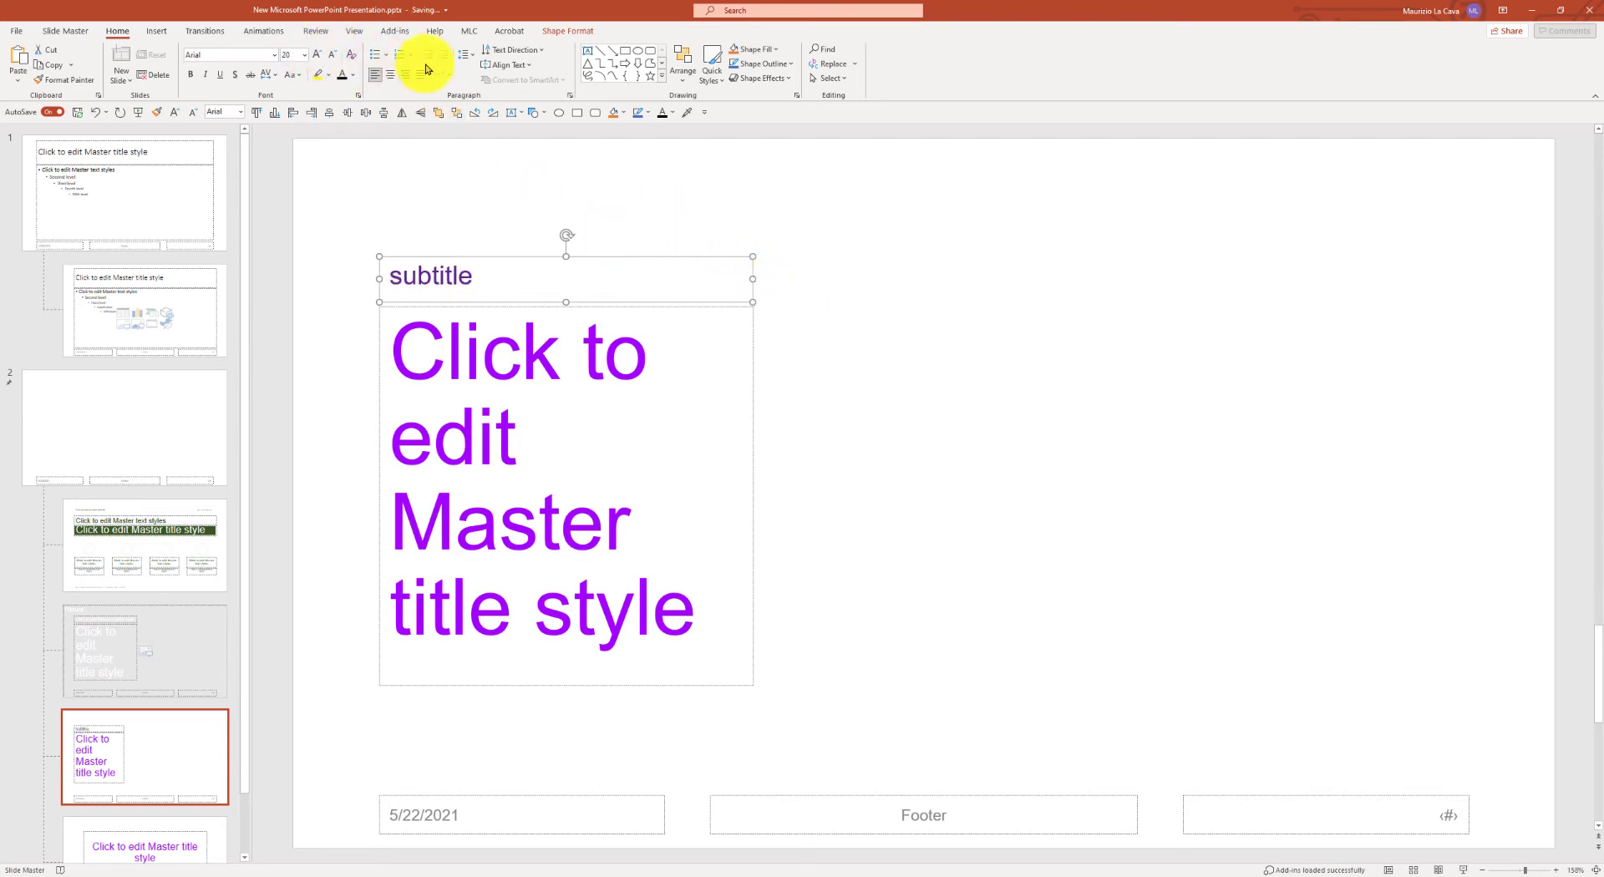
Select the subtitle and title placeholders together to check they line up at matching width.
click(881, 348)
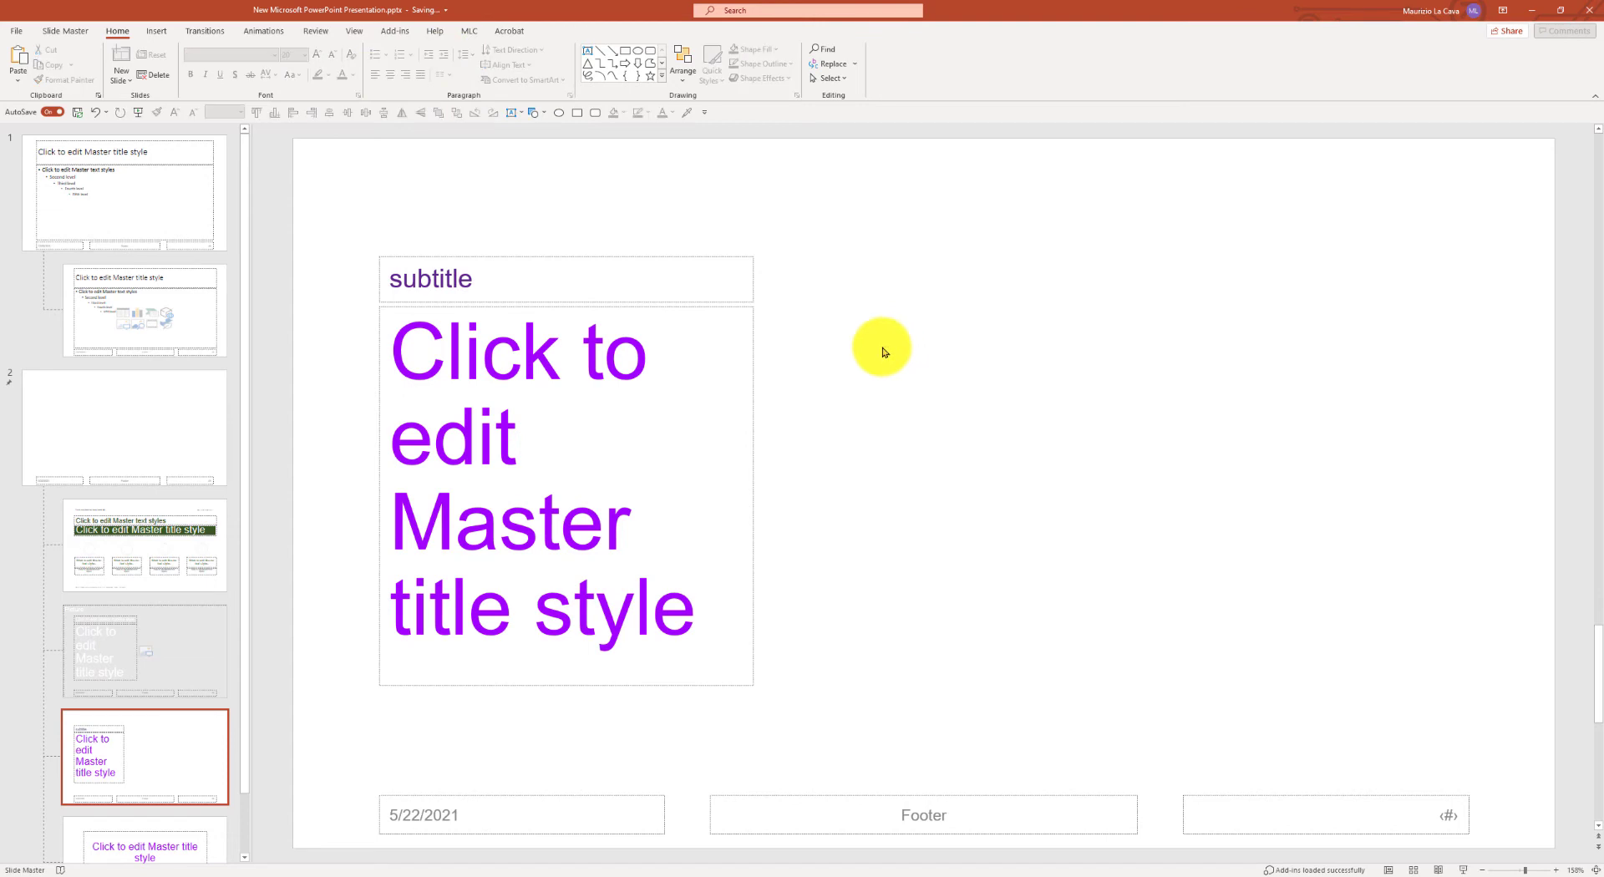
click(429, 268)
shift+click(459, 351)
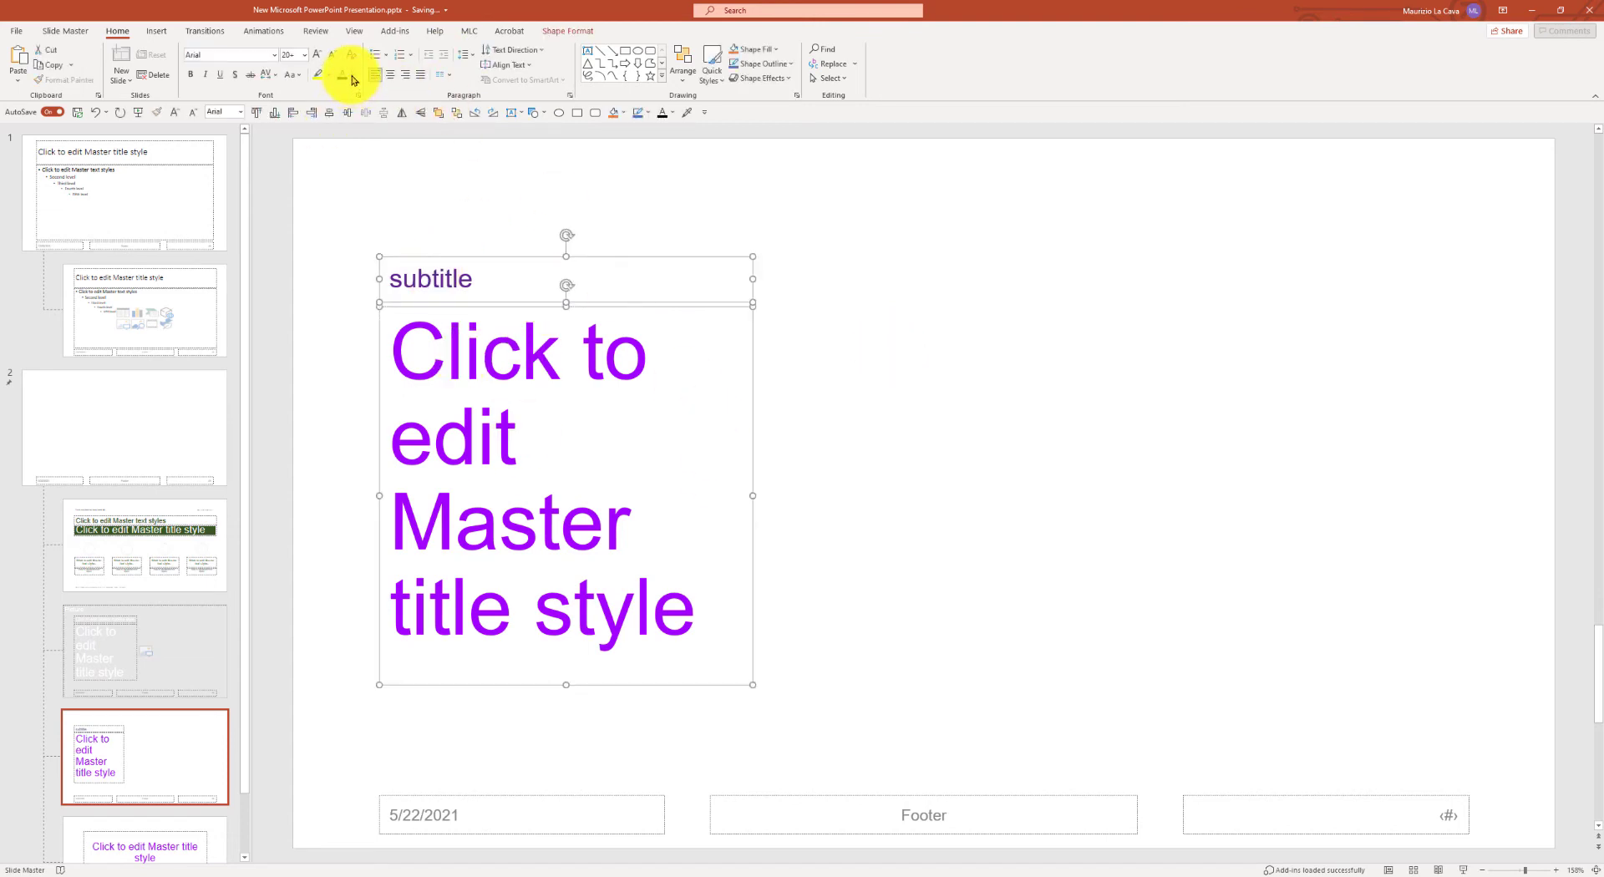
click(350, 179)
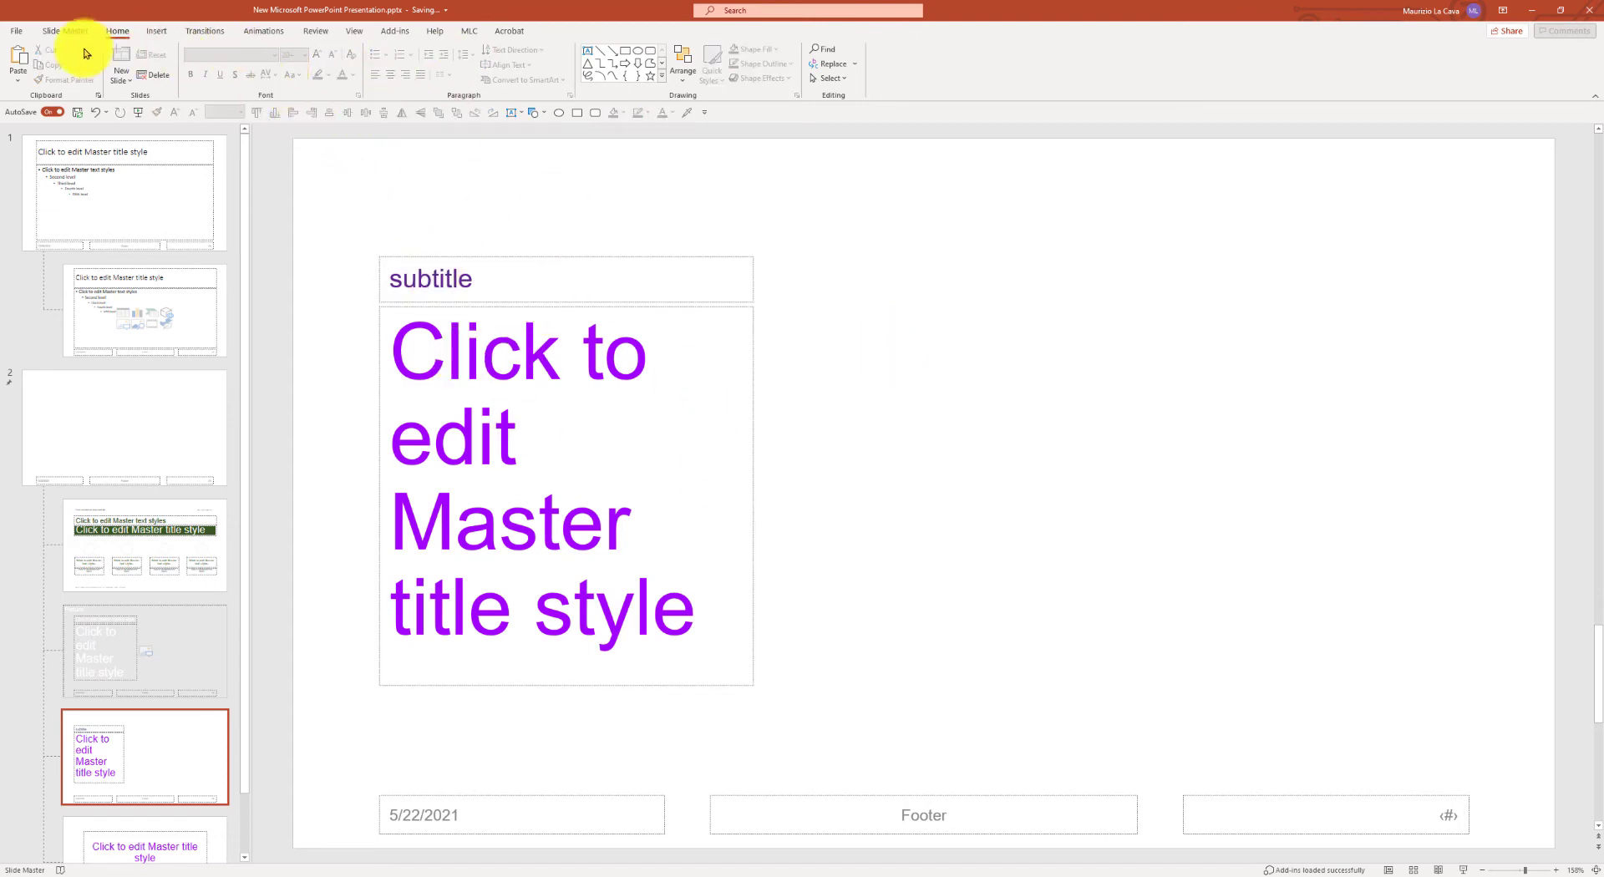
click(65, 31)
Add a Picture placeholder stretched across the whole layout.
click(178, 77)
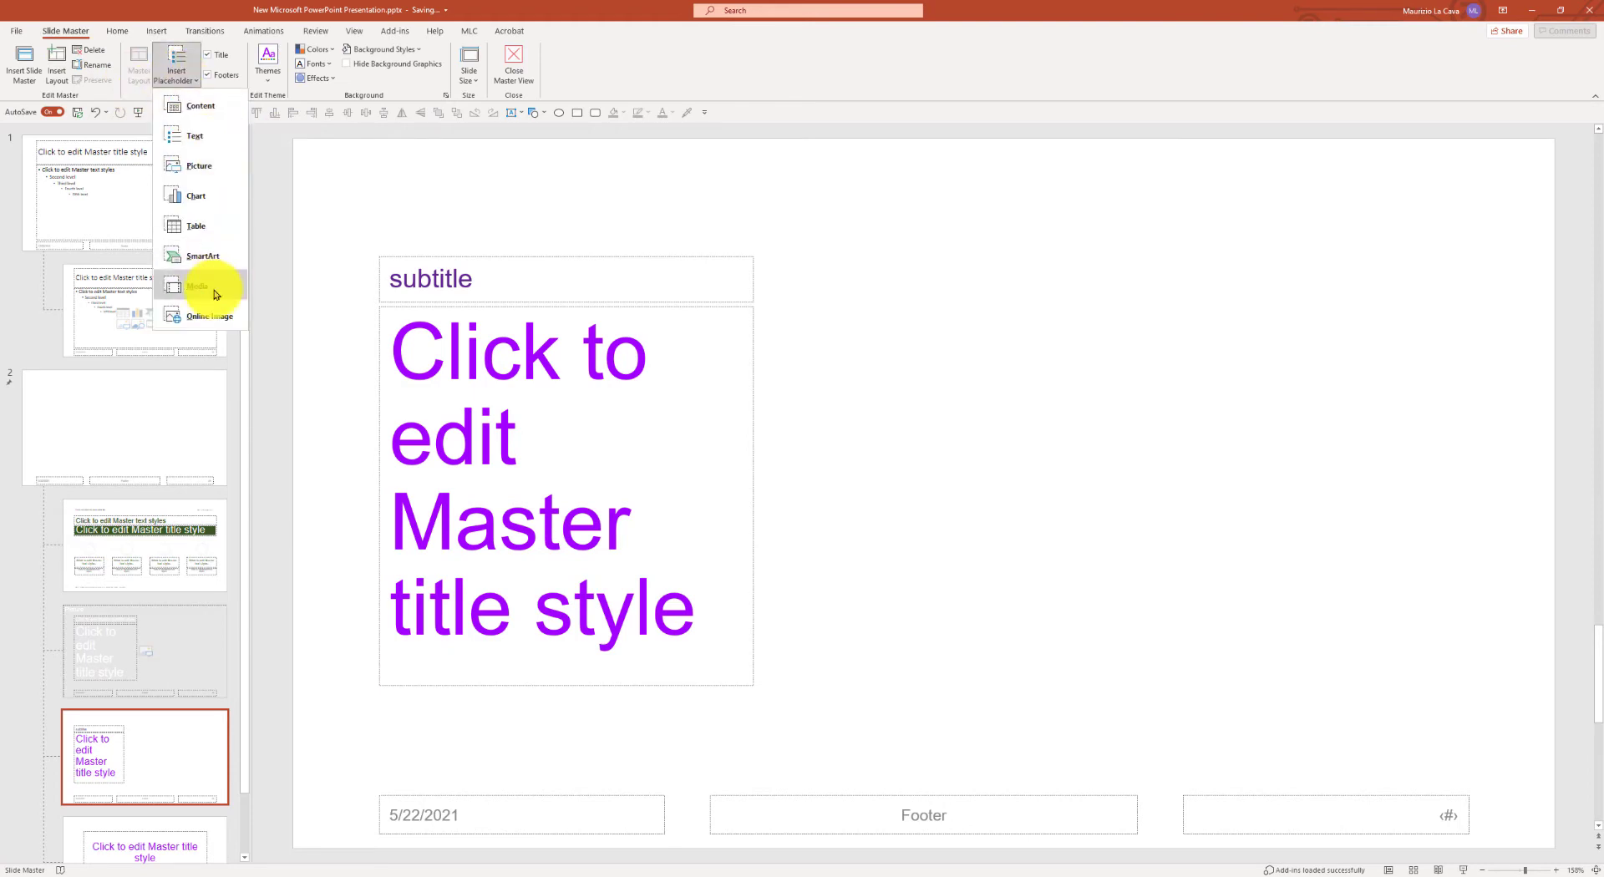
click(205, 164)
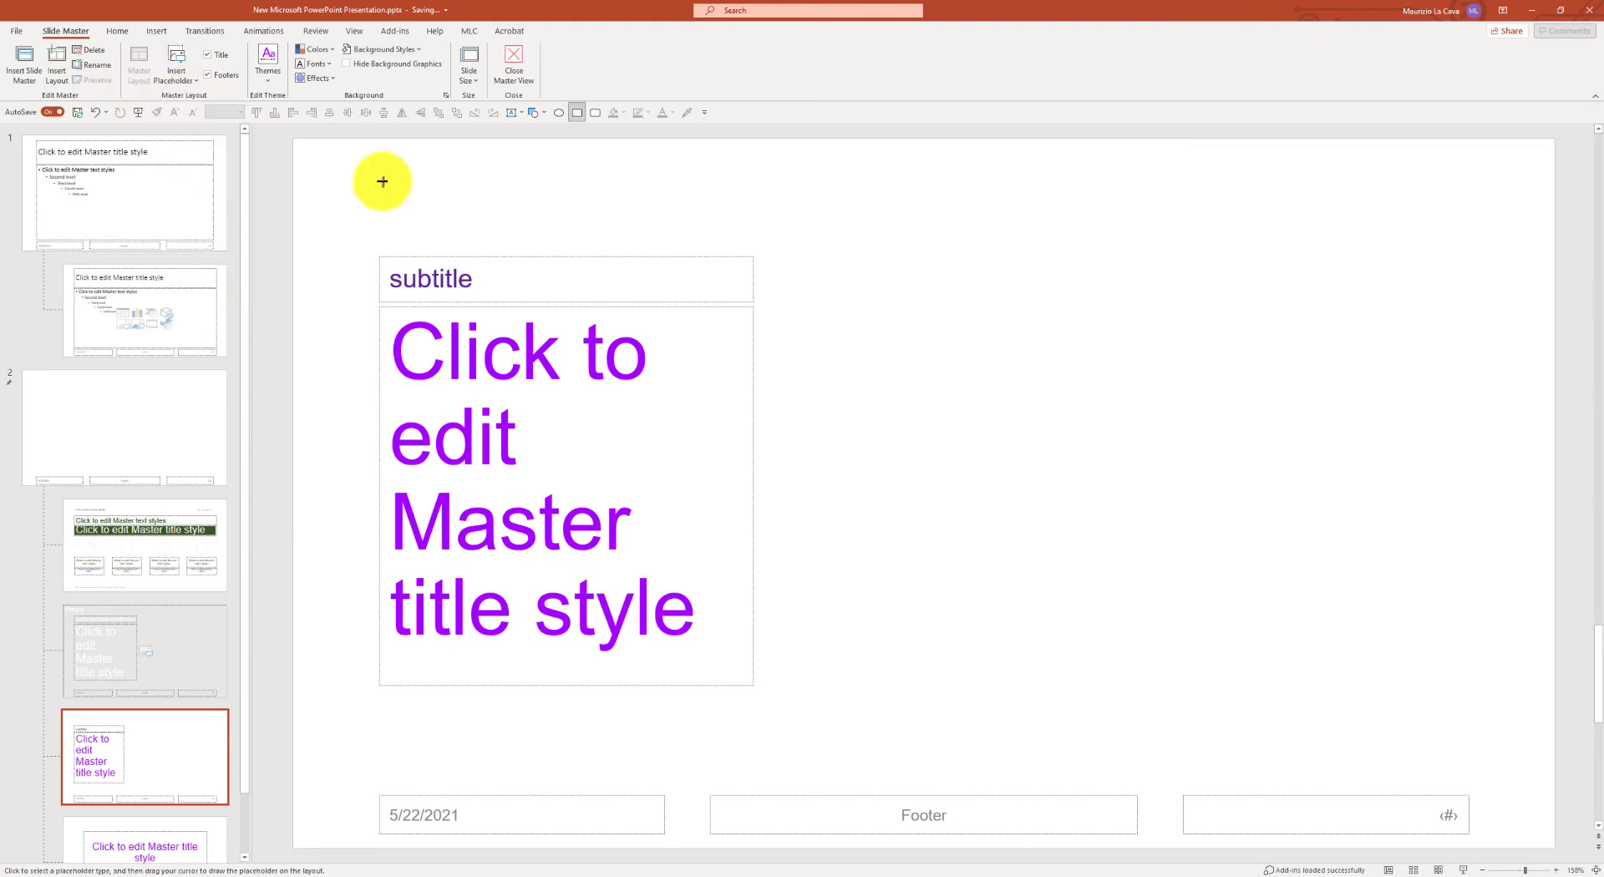
drag(289, 138, 1555, 847)
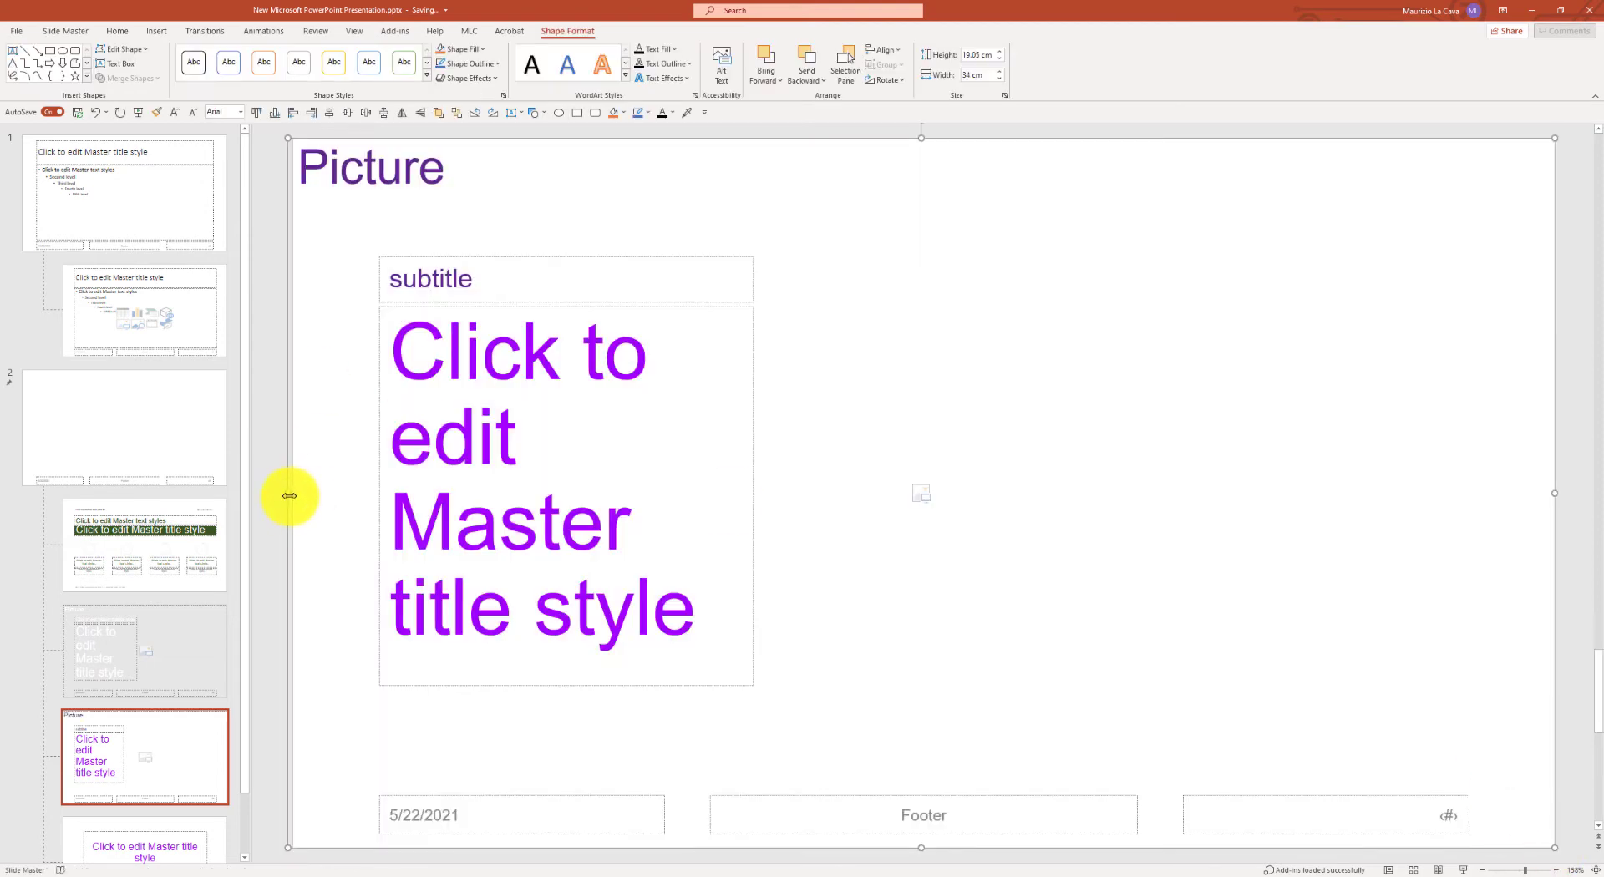
mouse_move(289, 496)
mouse_down()
mouse_move(312, 491)
mouse_move(294, 494)
mouse_up()
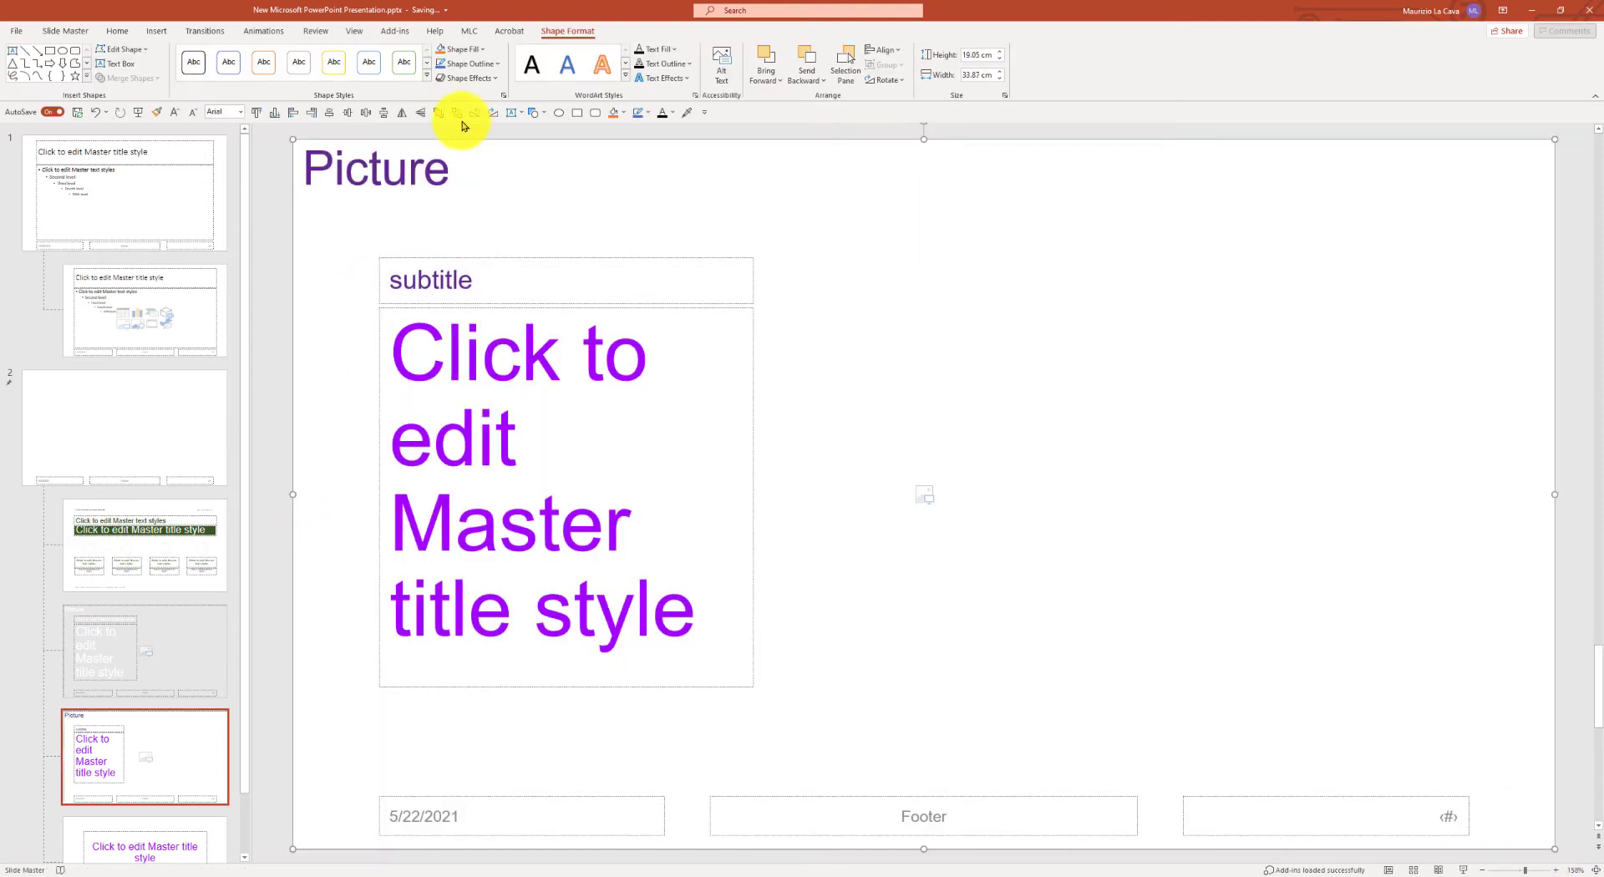
Open the Selection Pane to list the objects on the layout.
click(115, 32)
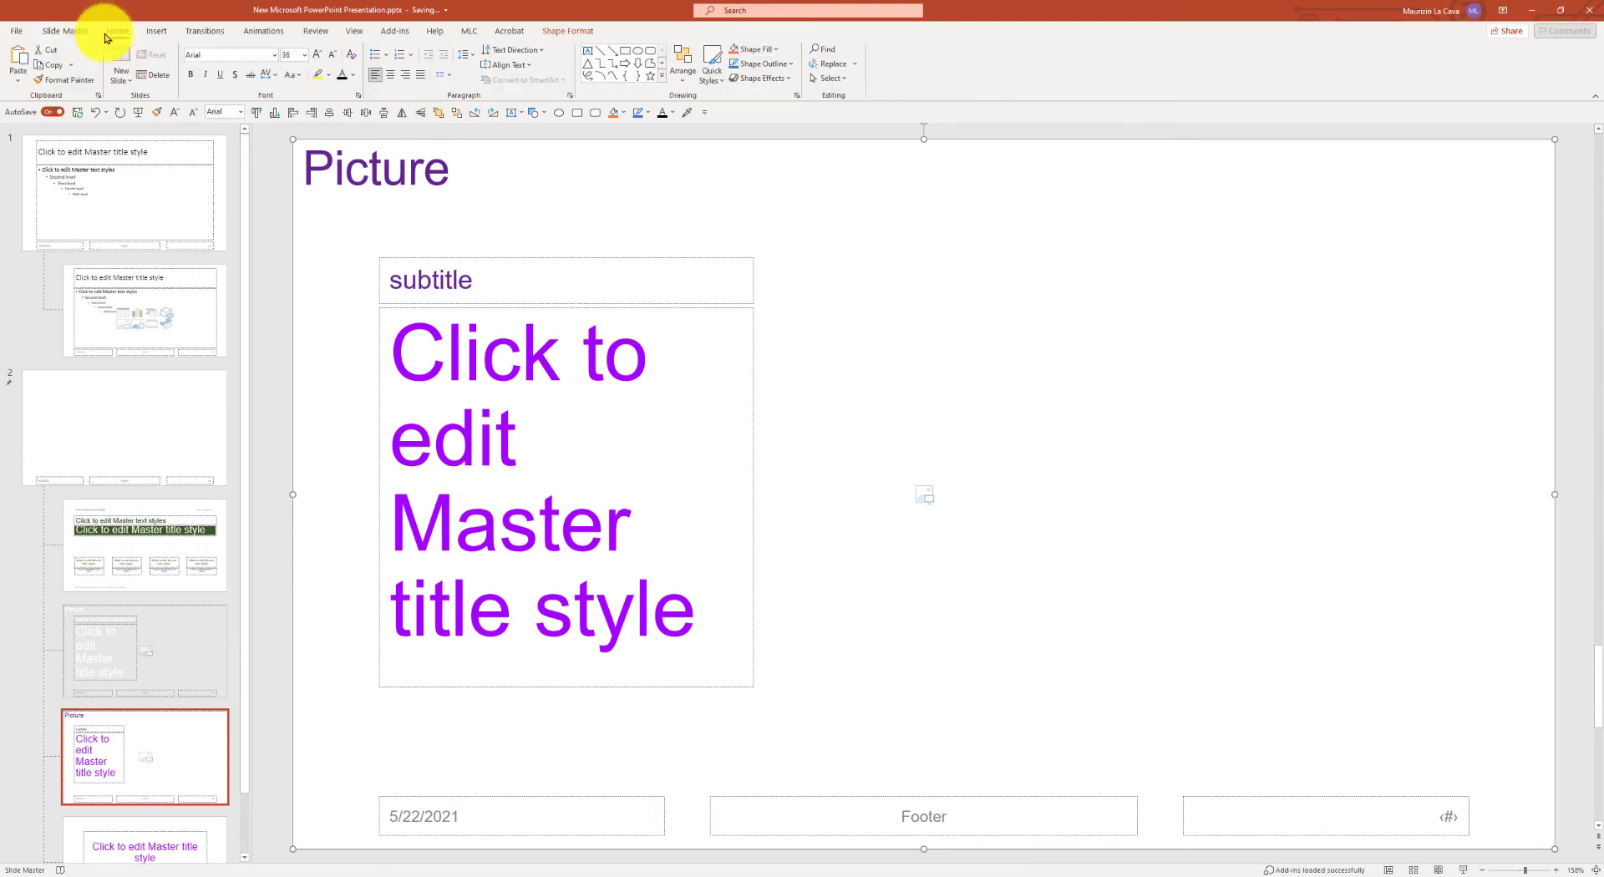
click(829, 78)
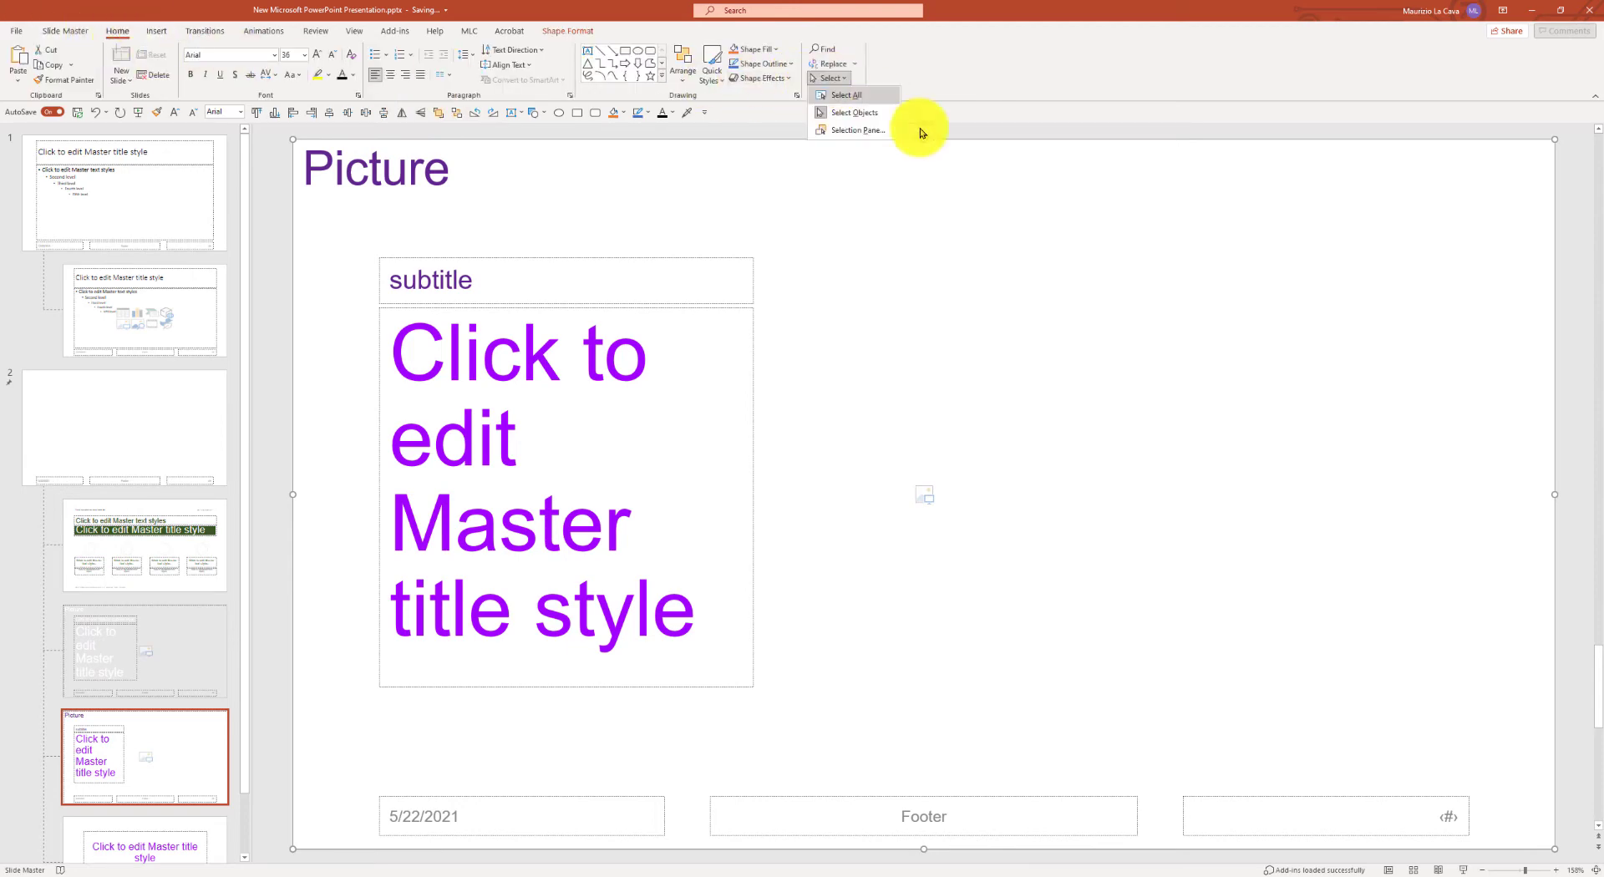
click(877, 136)
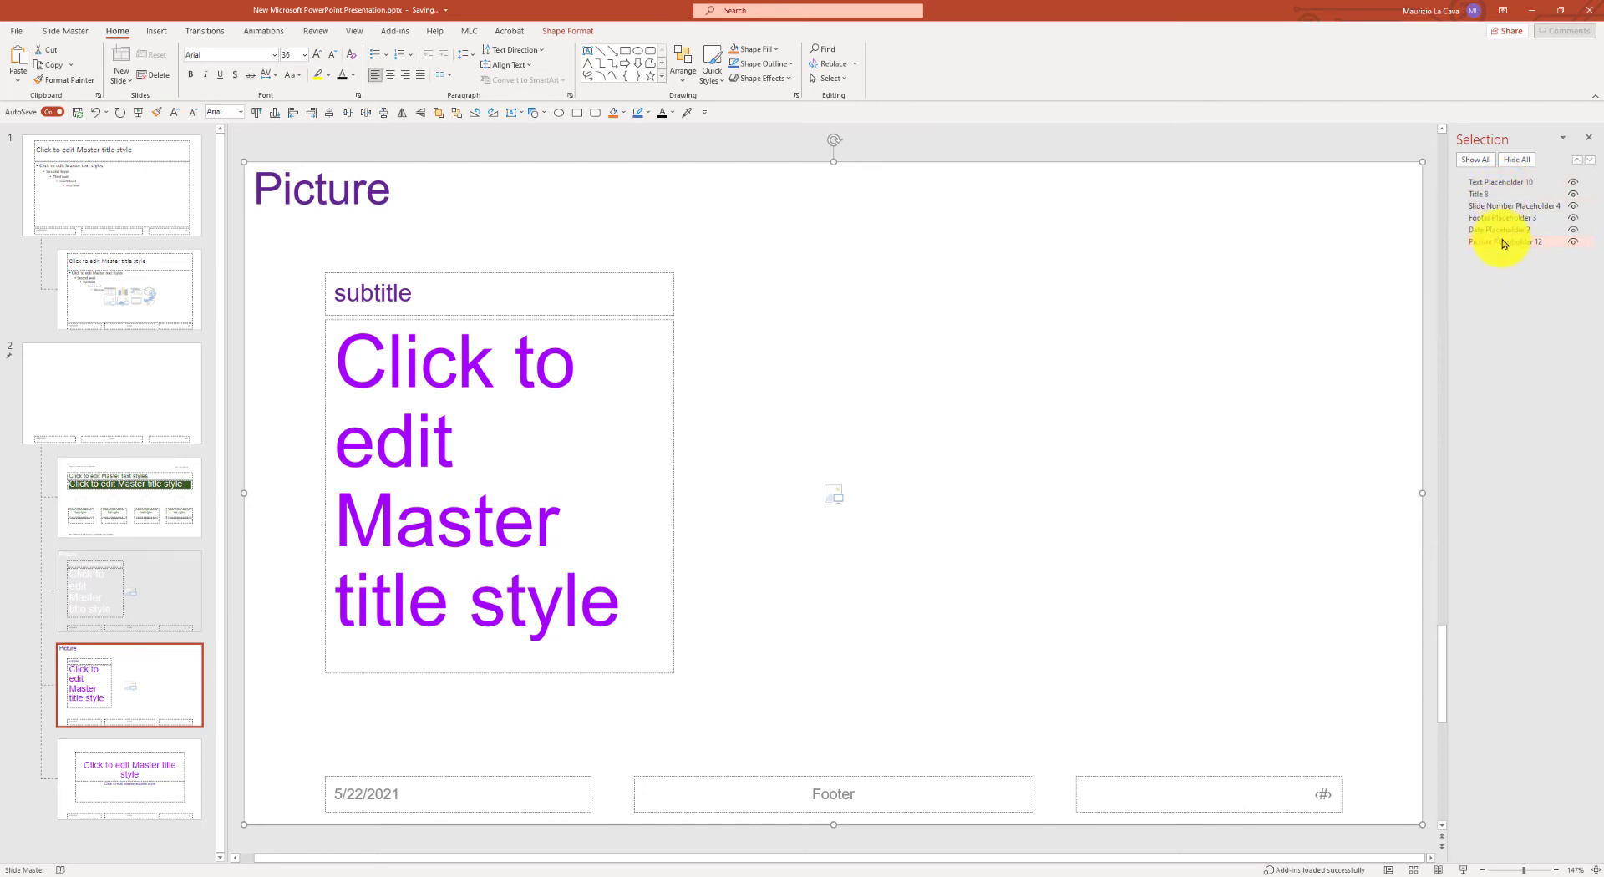
Make the title and subtitle placeholder text white.
click(1590, 138)
click(416, 360)
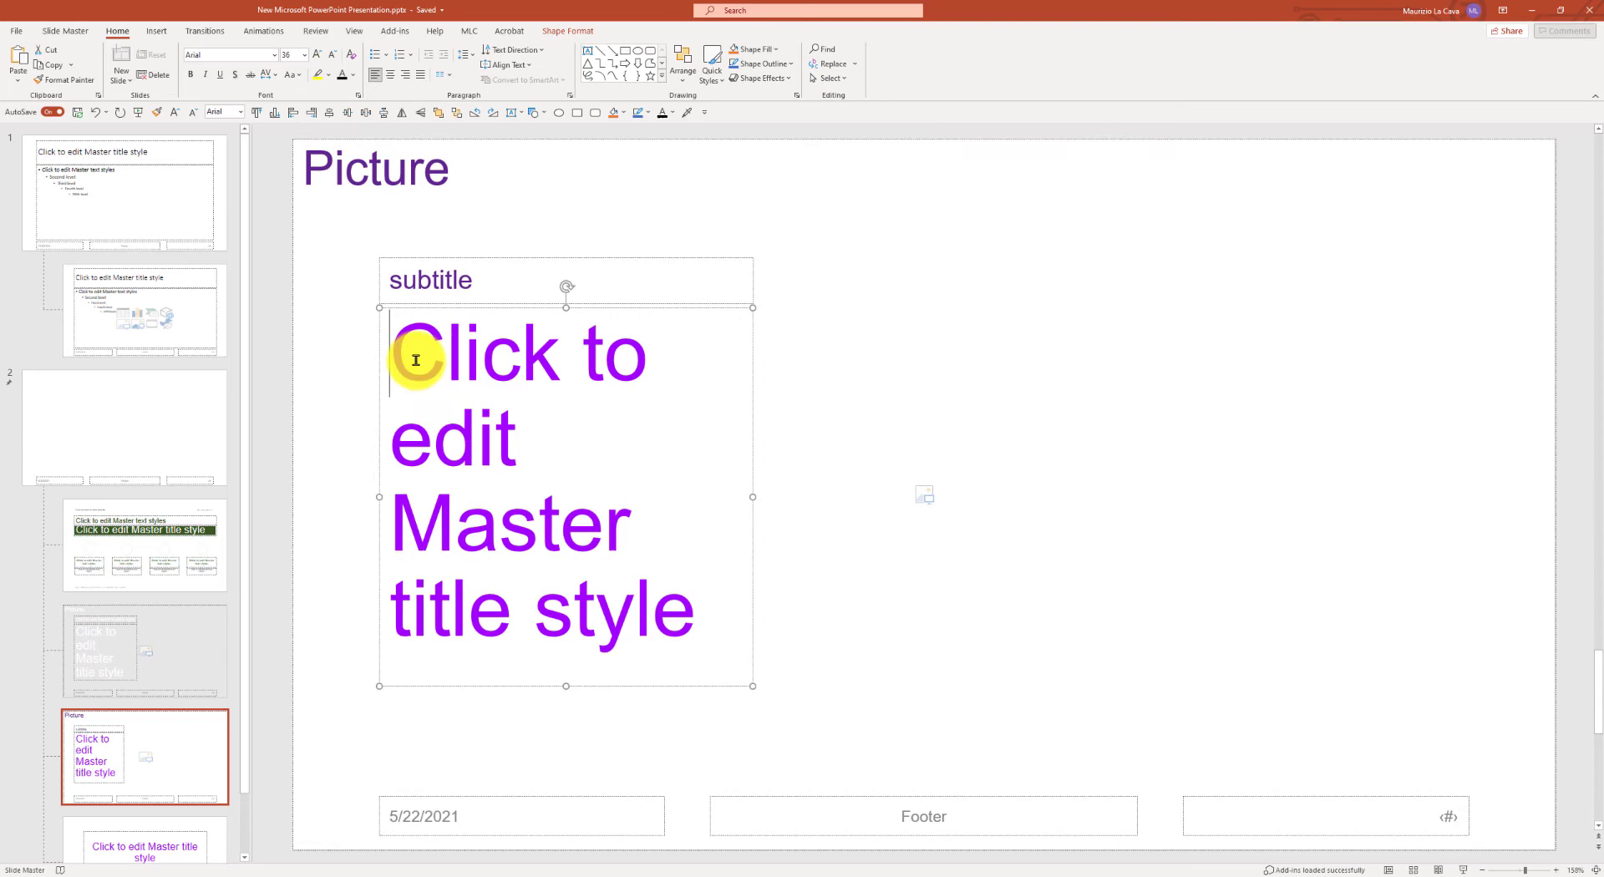
shift+click(412, 278)
click(352, 74)
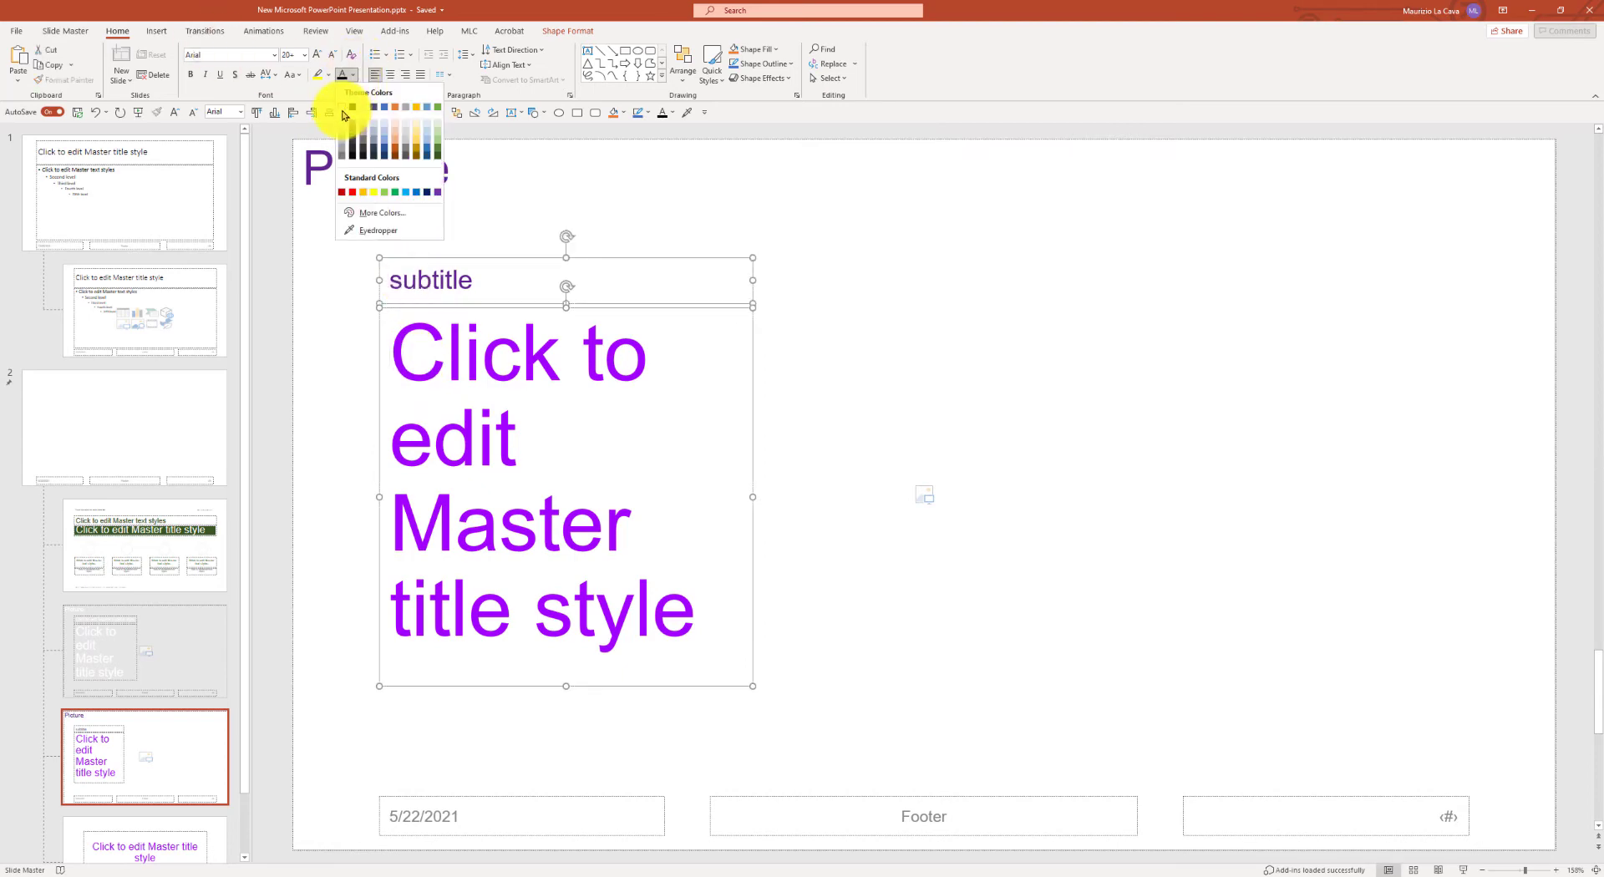
click(343, 109)
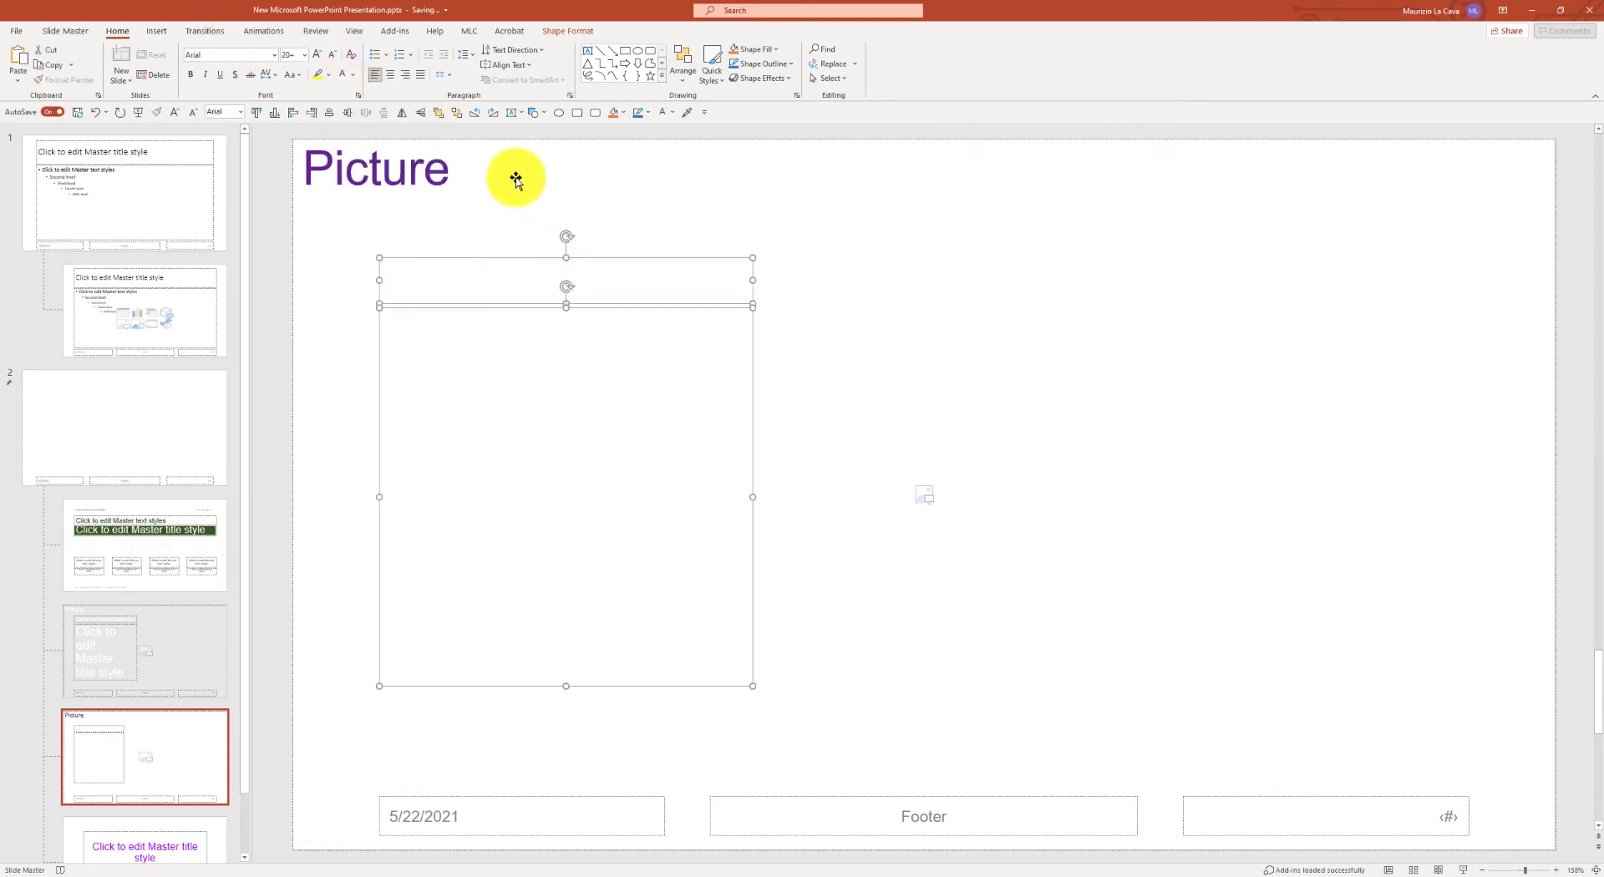
Give the layout background a light grey solid fill.
right_click(280, 172)
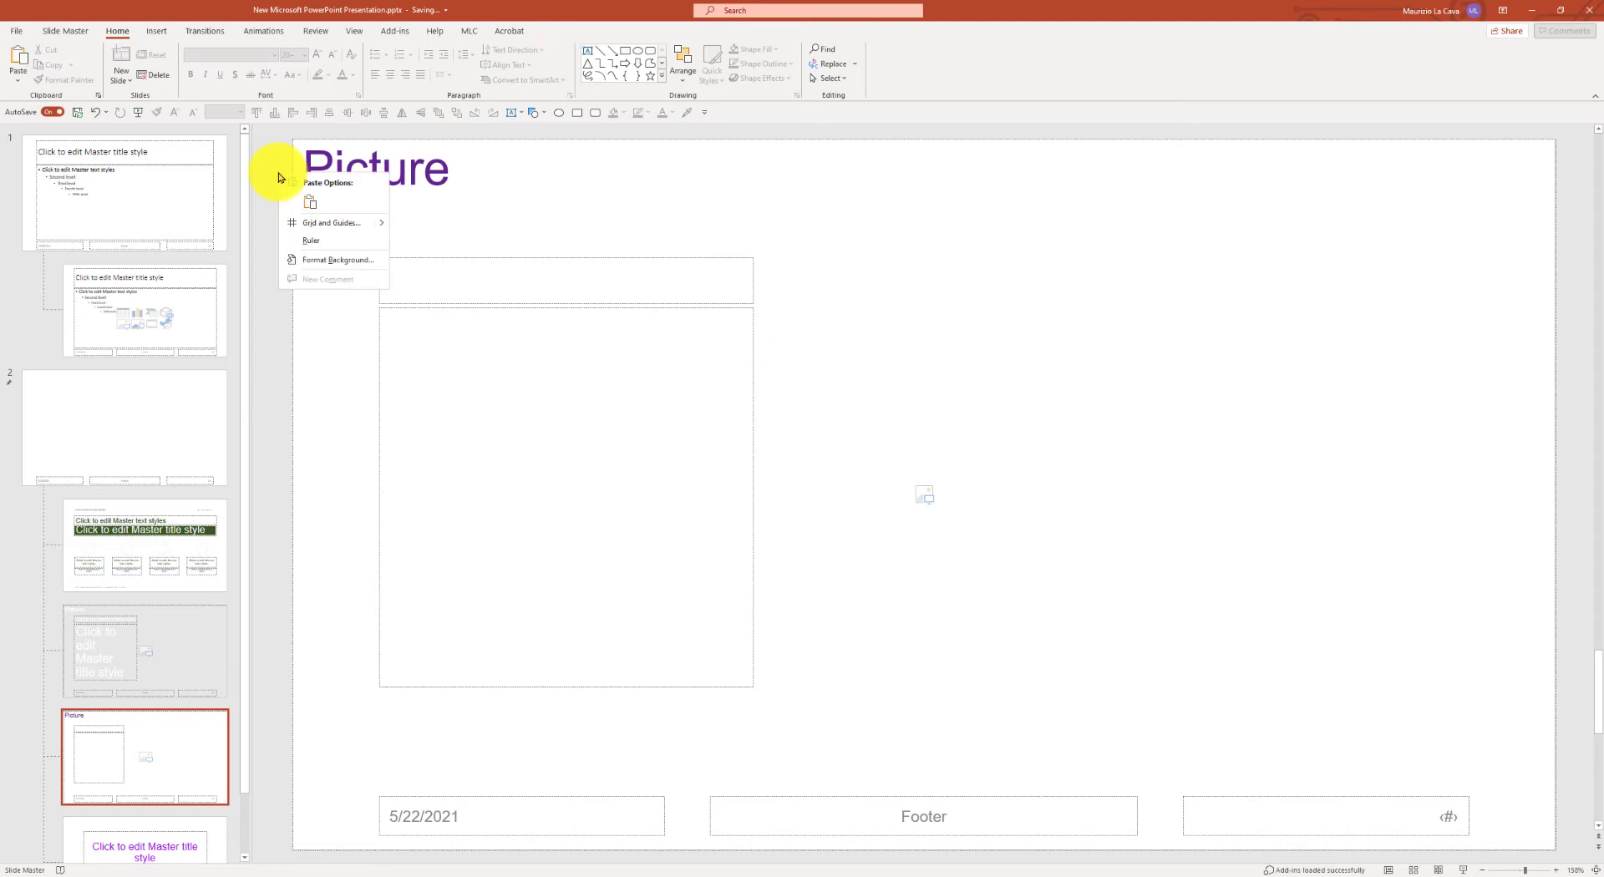
click(361, 266)
click(1570, 288)
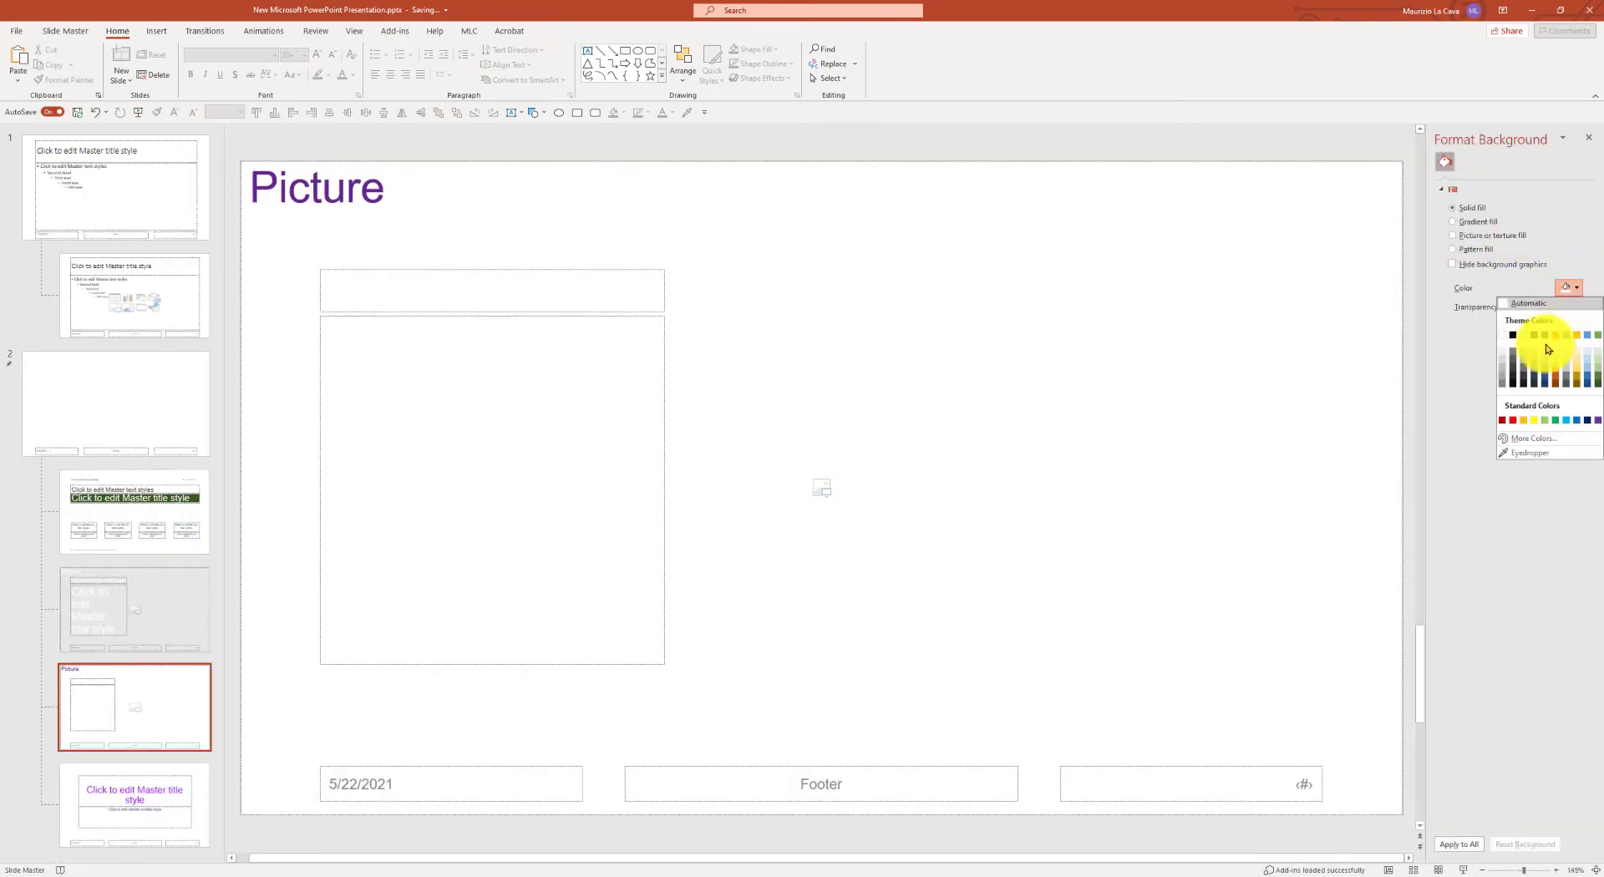
click(1522, 339)
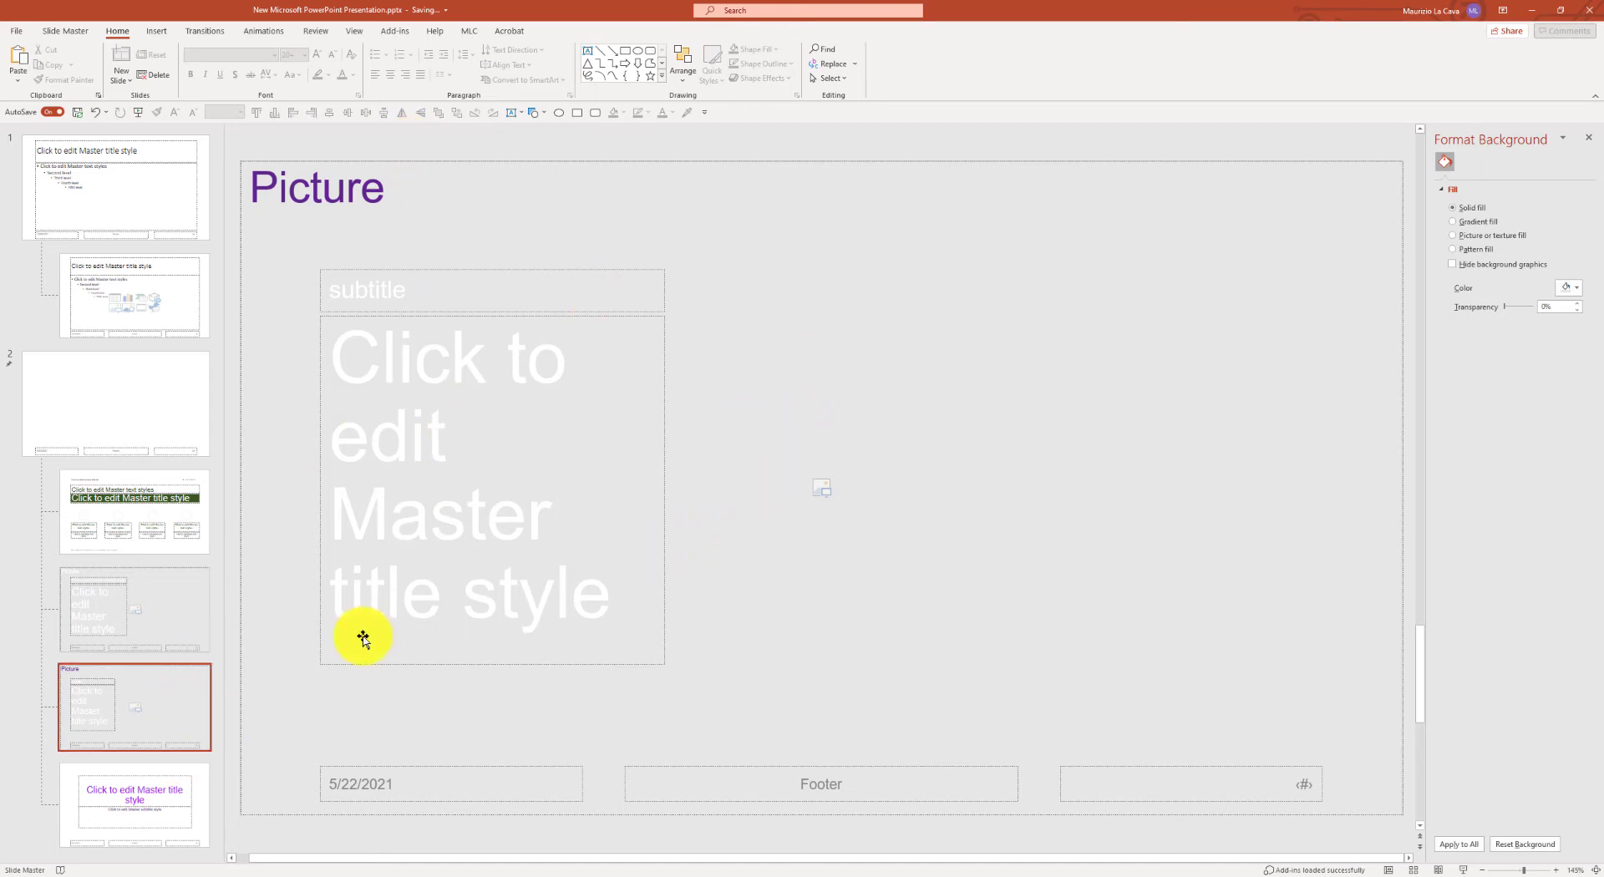
Stretch the Picture layout's large title placeholder taller toward the footer.
click(111, 623)
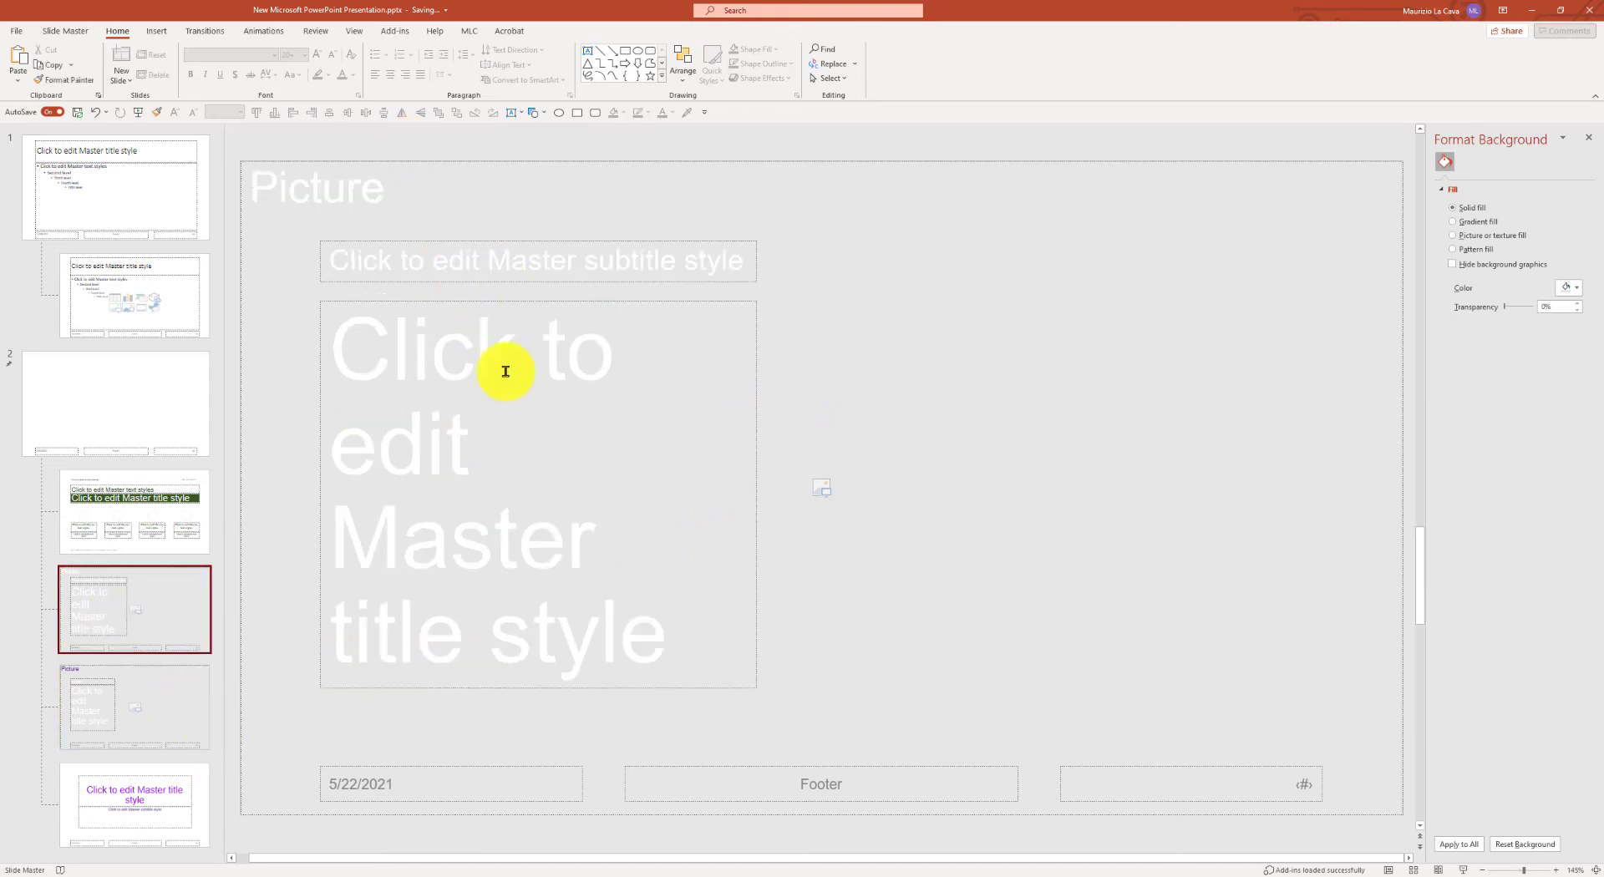
click(165, 709)
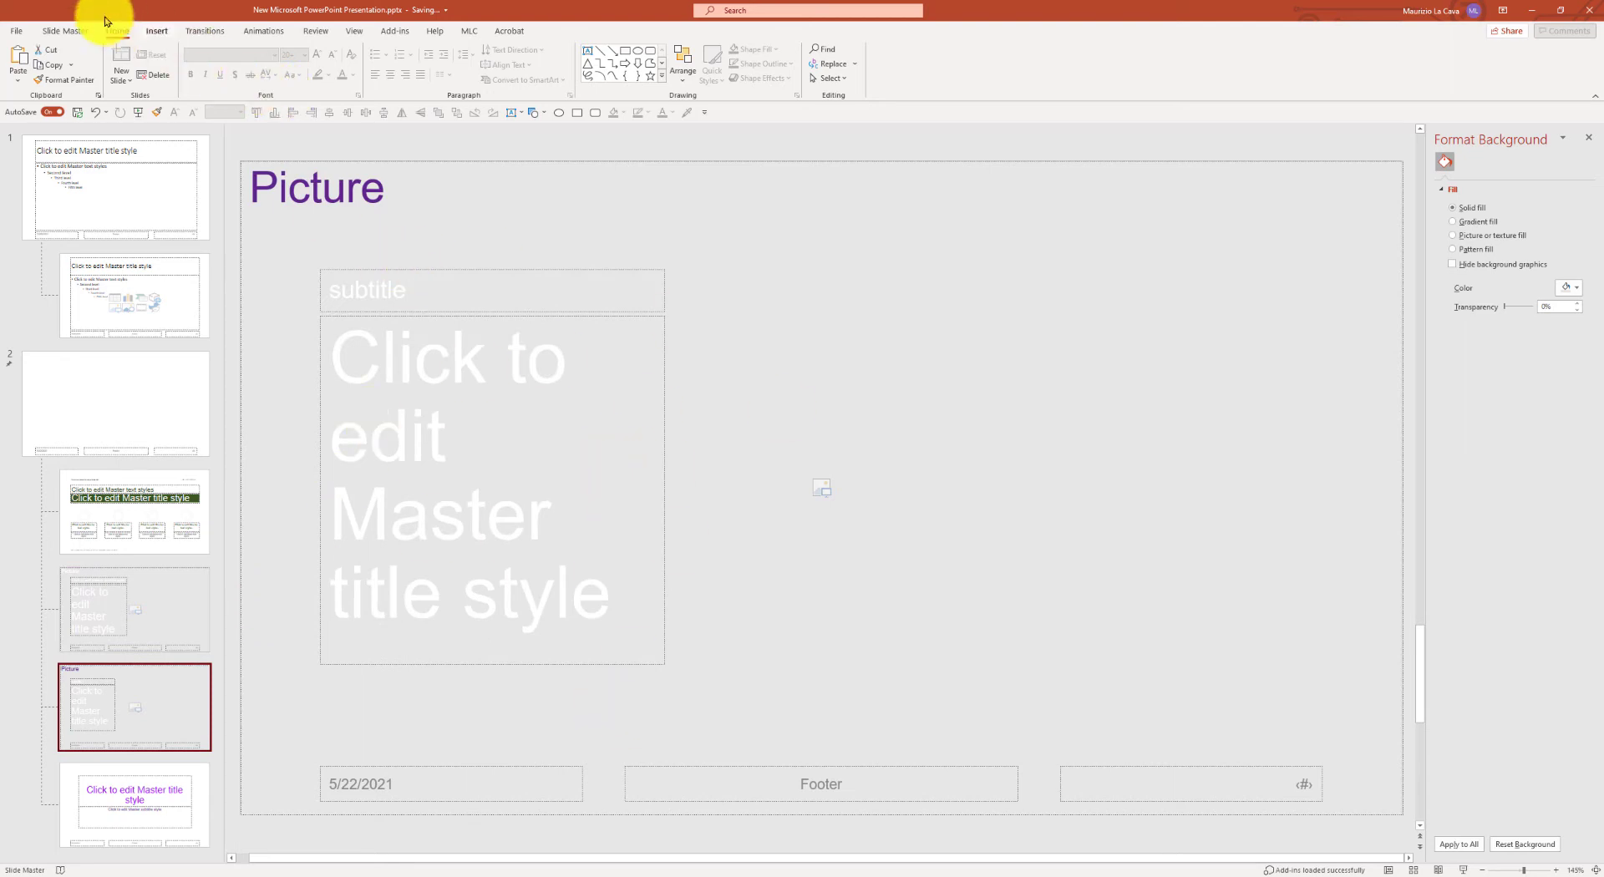
click(562, 589)
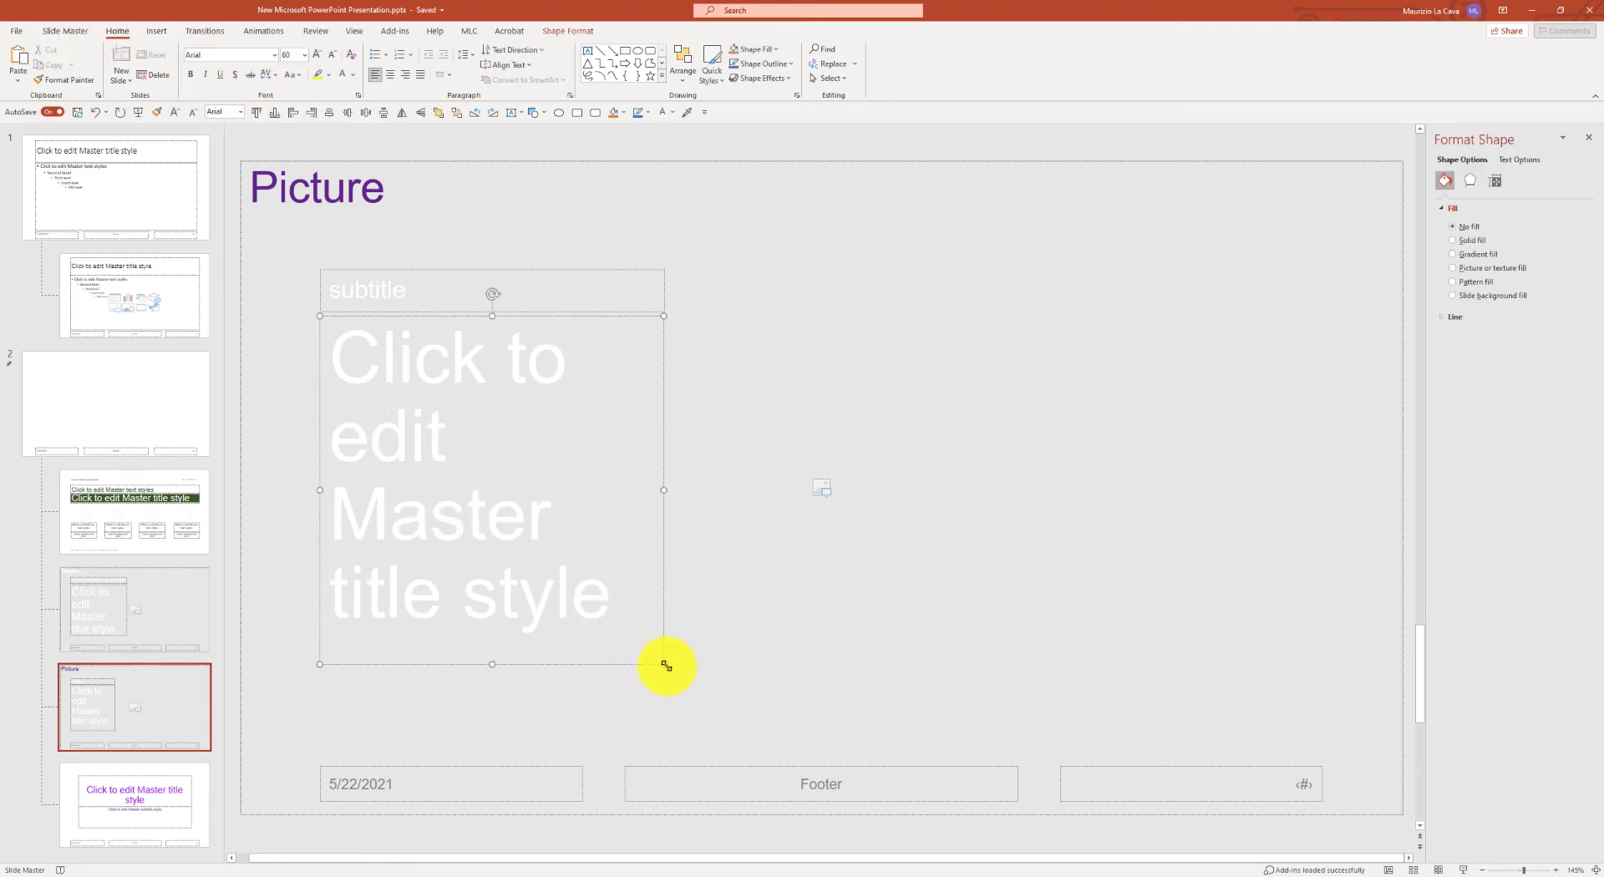
drag(663, 664, 660, 707)
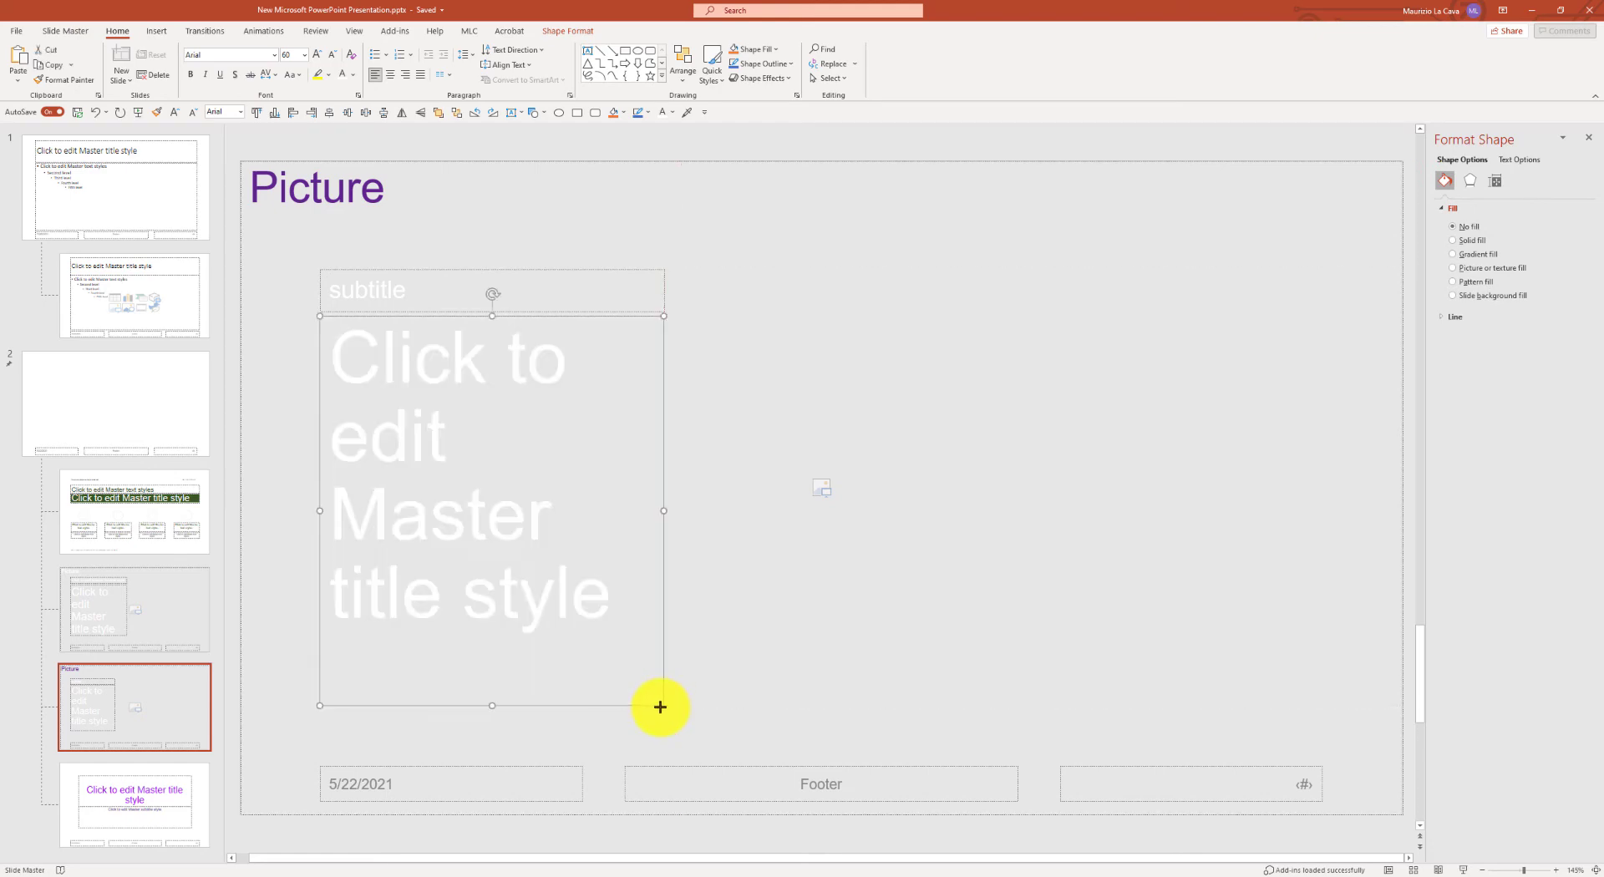
click(65, 31)
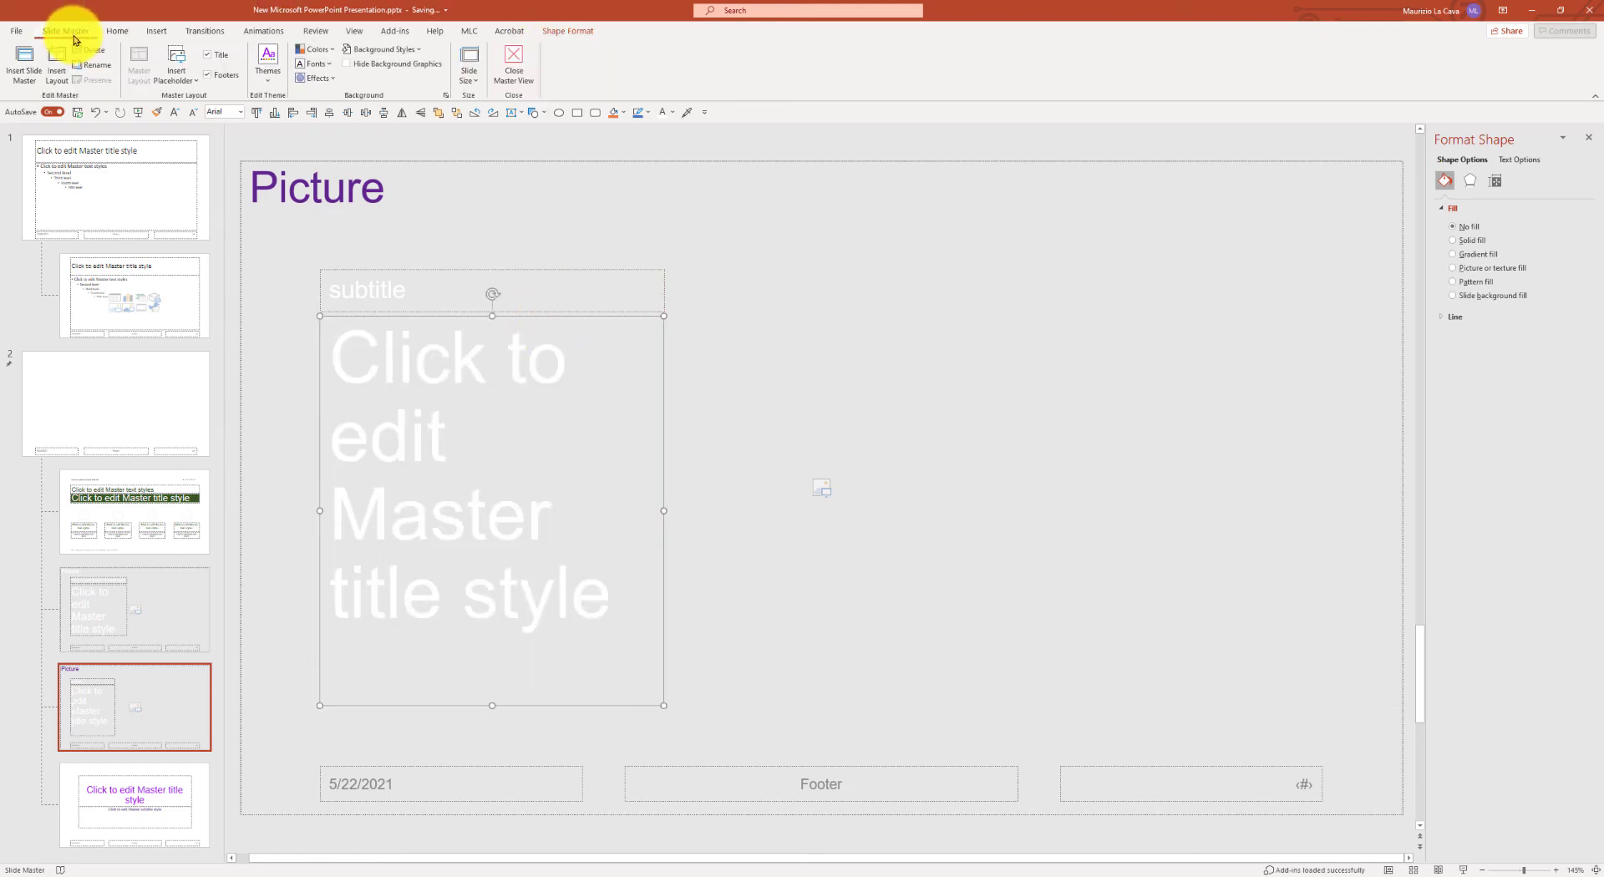
Leave master view, add slide 5 and apply the custom picture-and-title layout to it.
click(517, 81)
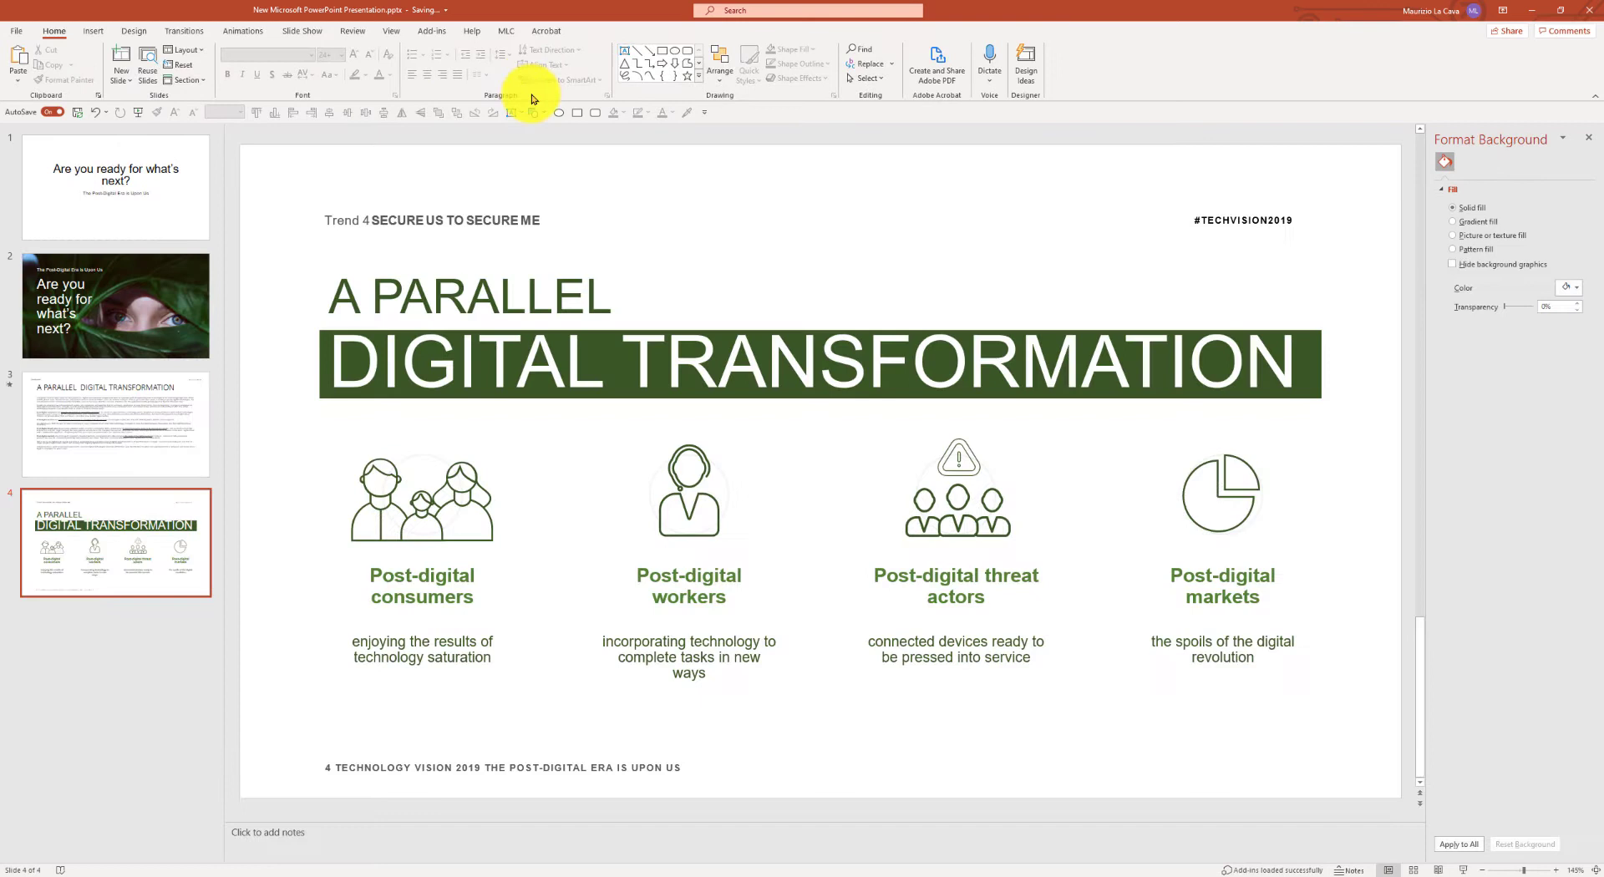
key(Return)
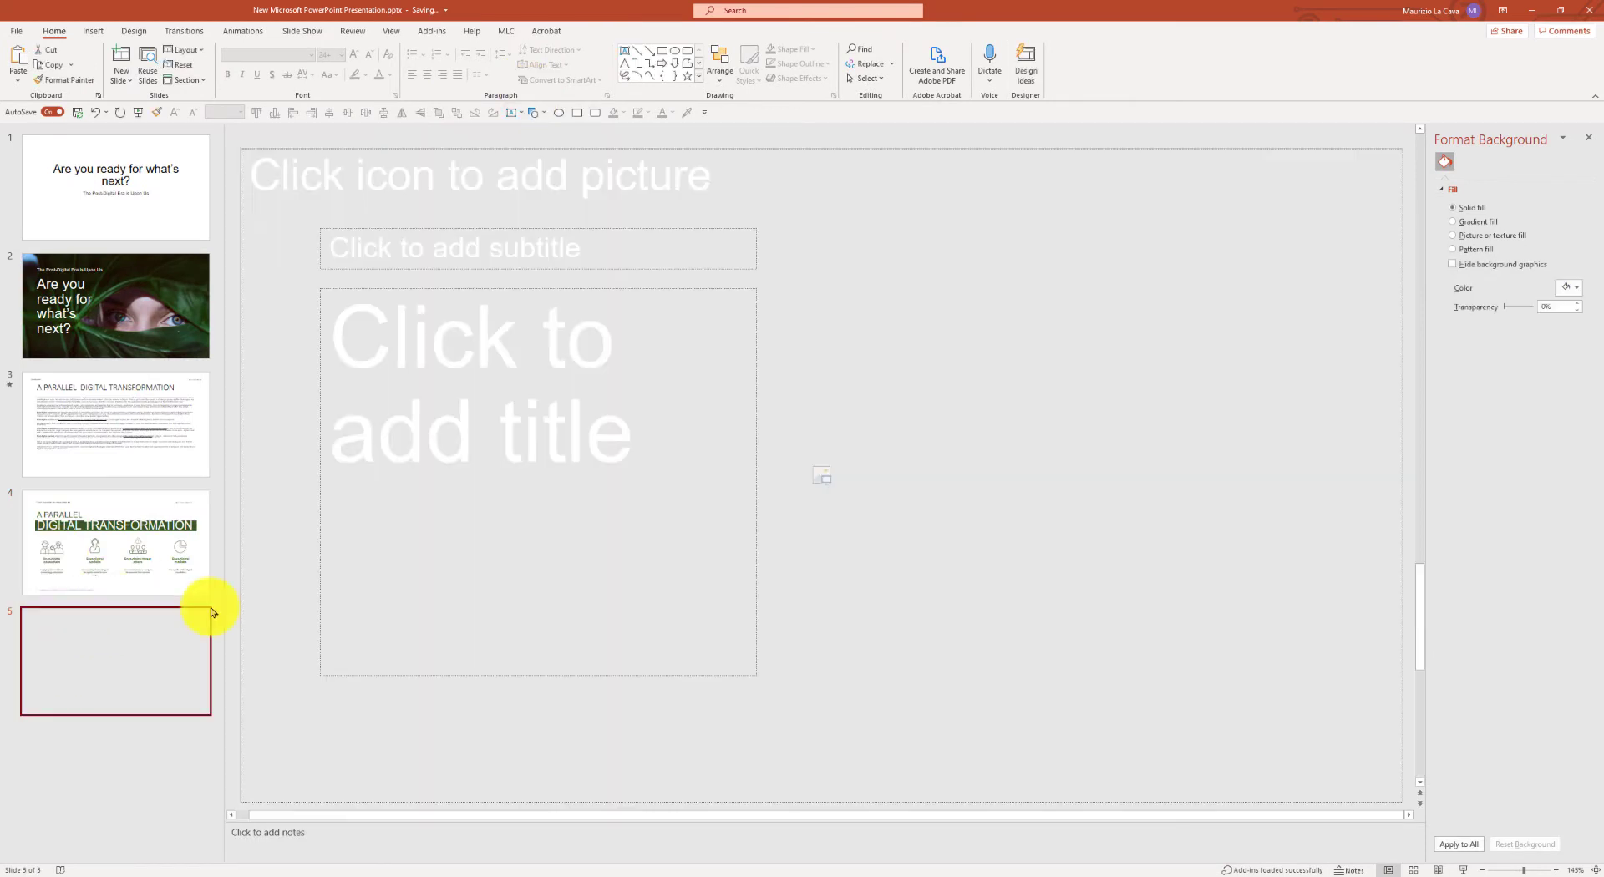
right_click(163, 662)
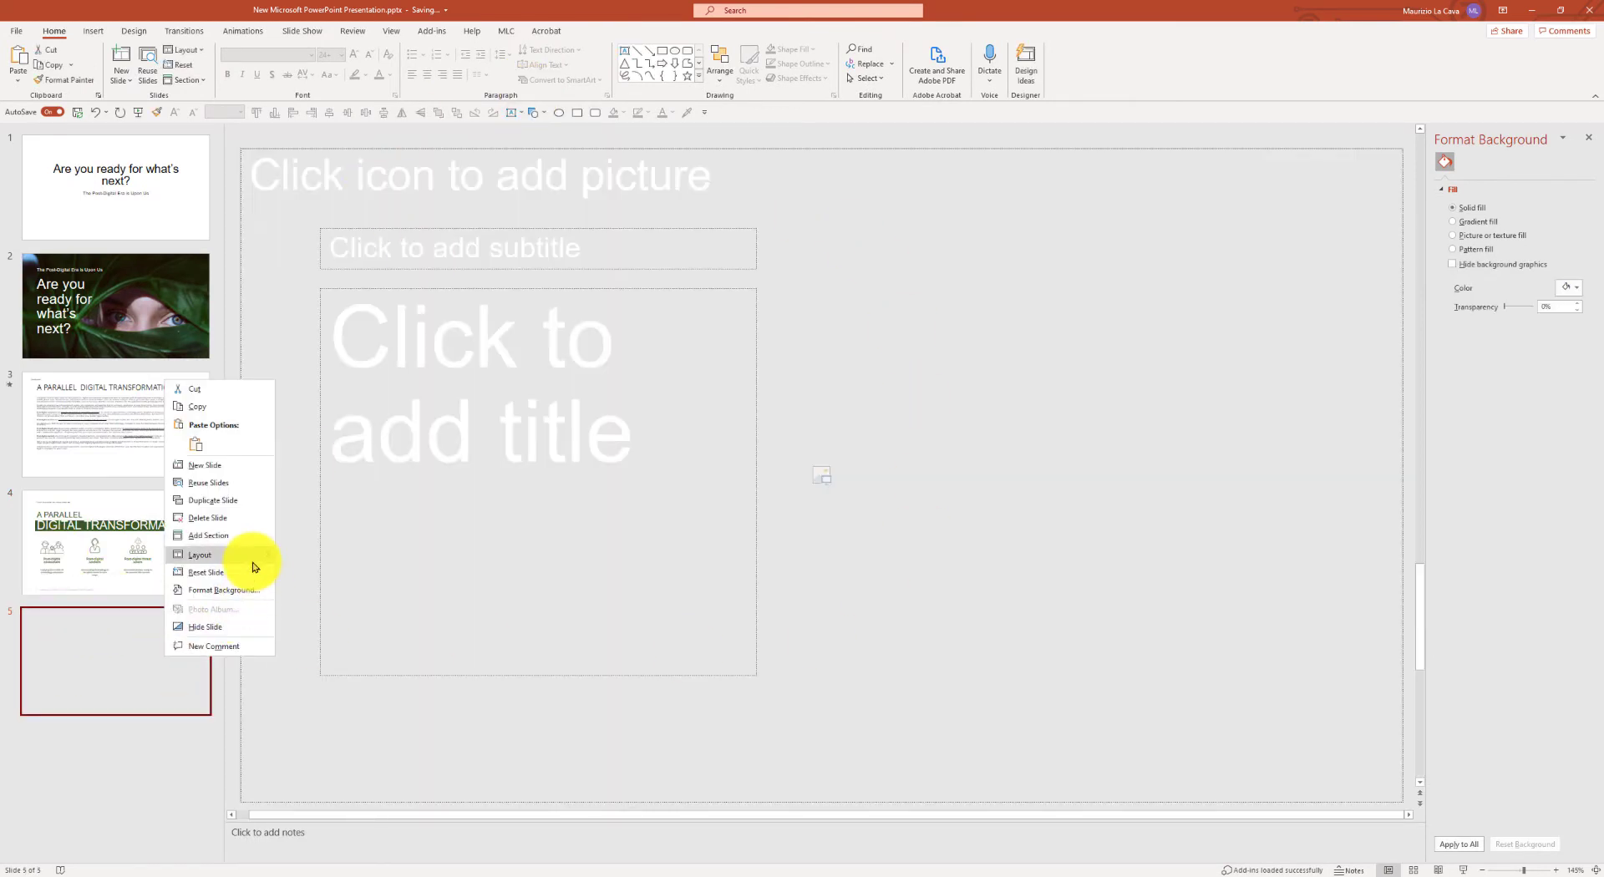
mouse_move(251, 555)
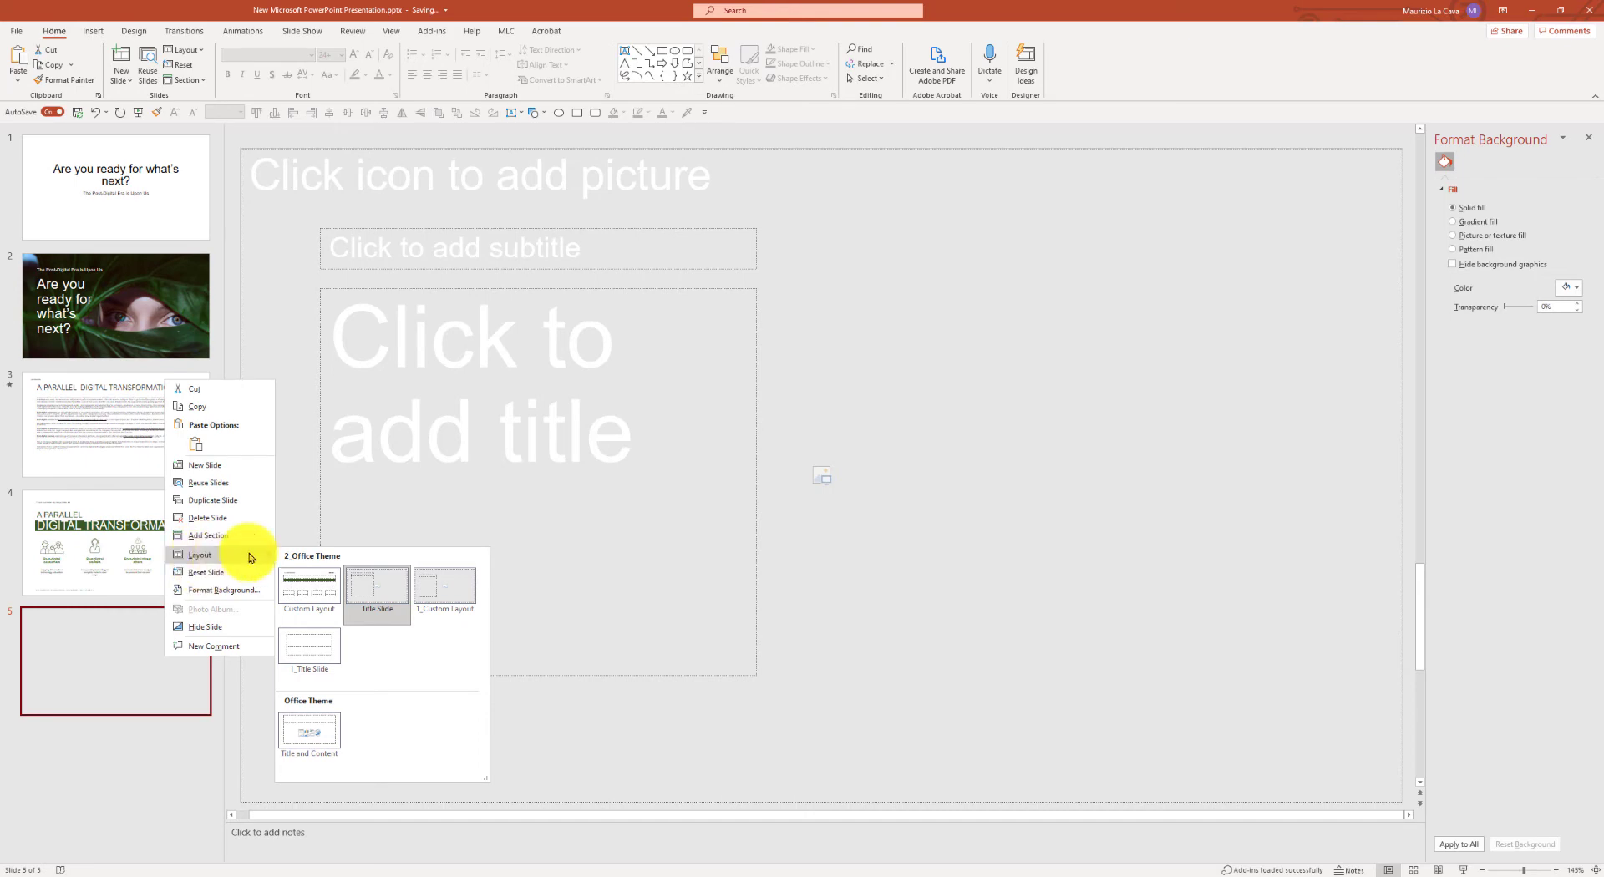
click(386, 602)
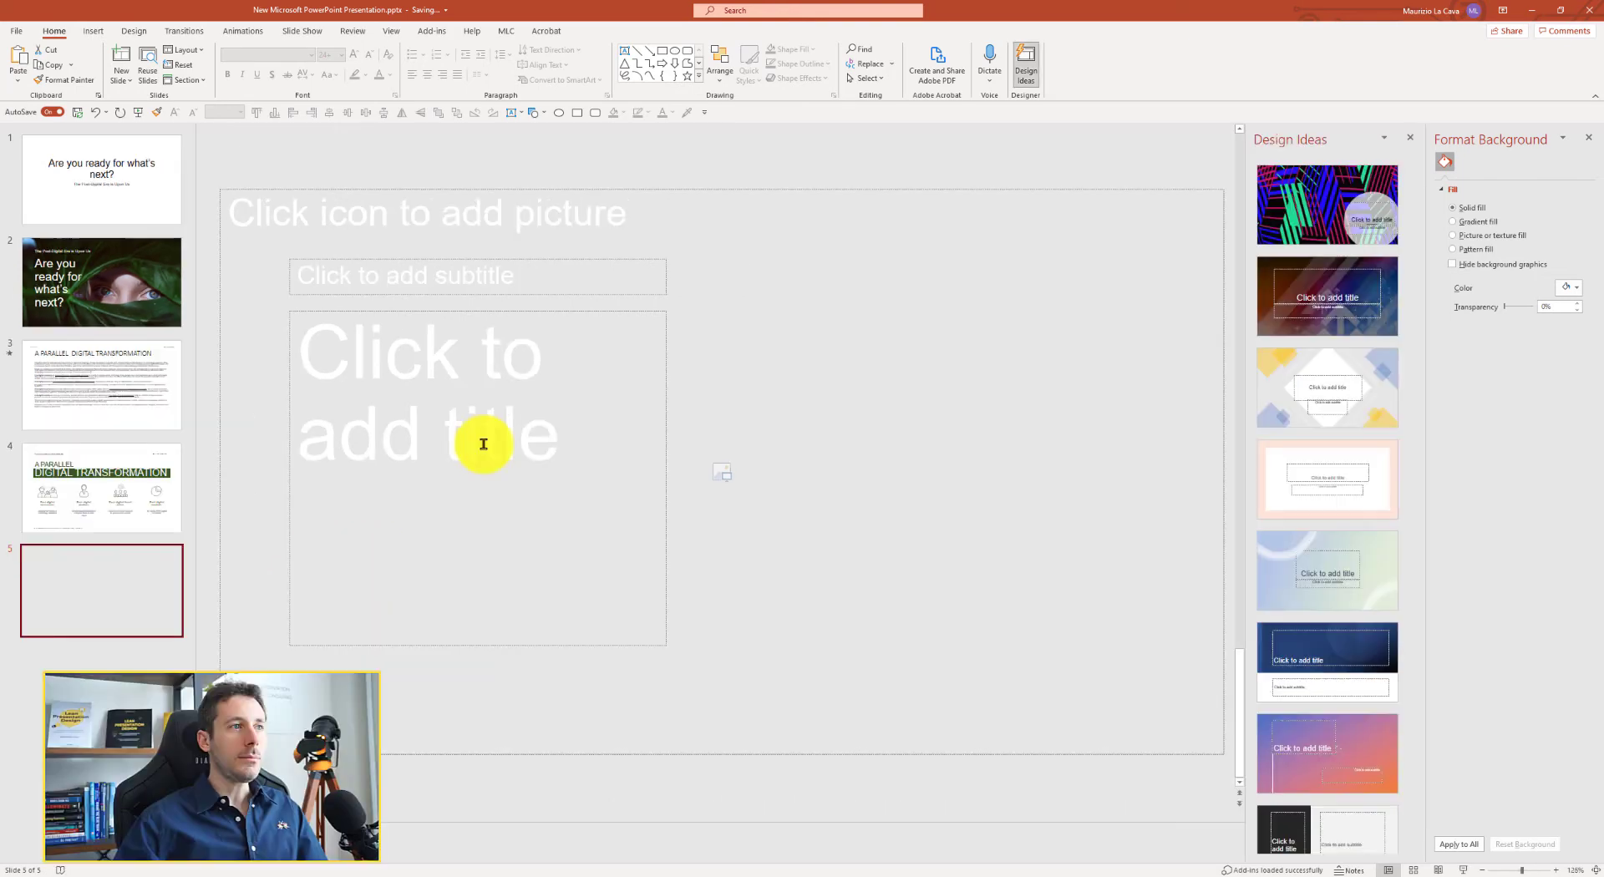
click(1414, 139)
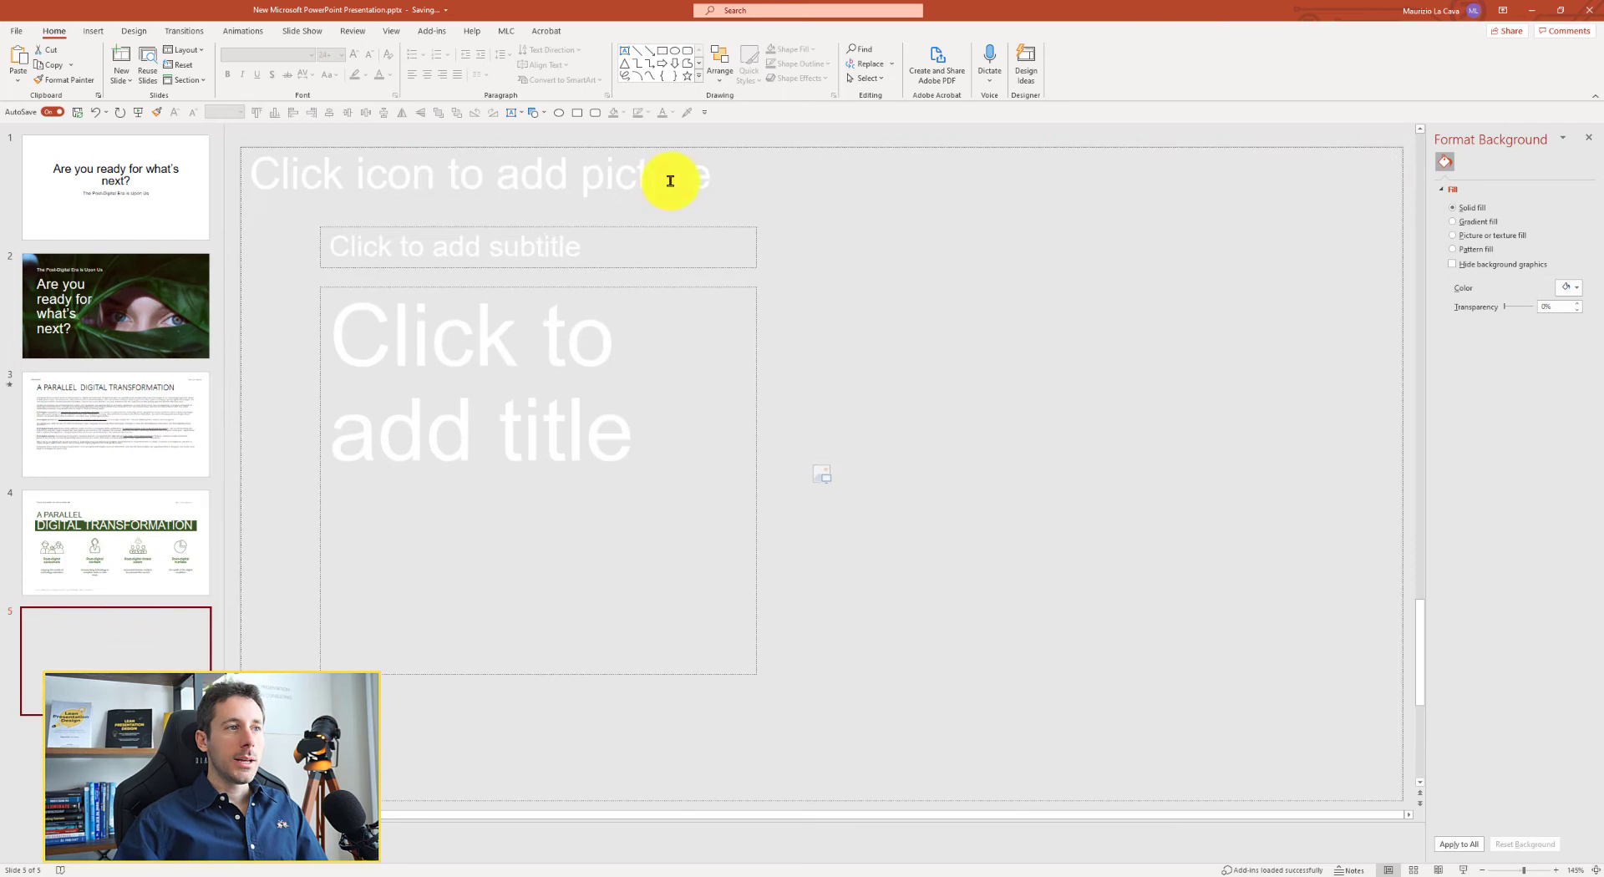
Enter subtitle 'I can insert a subtitle here' and title 'As well as I can type a title here'.
click(465, 247)
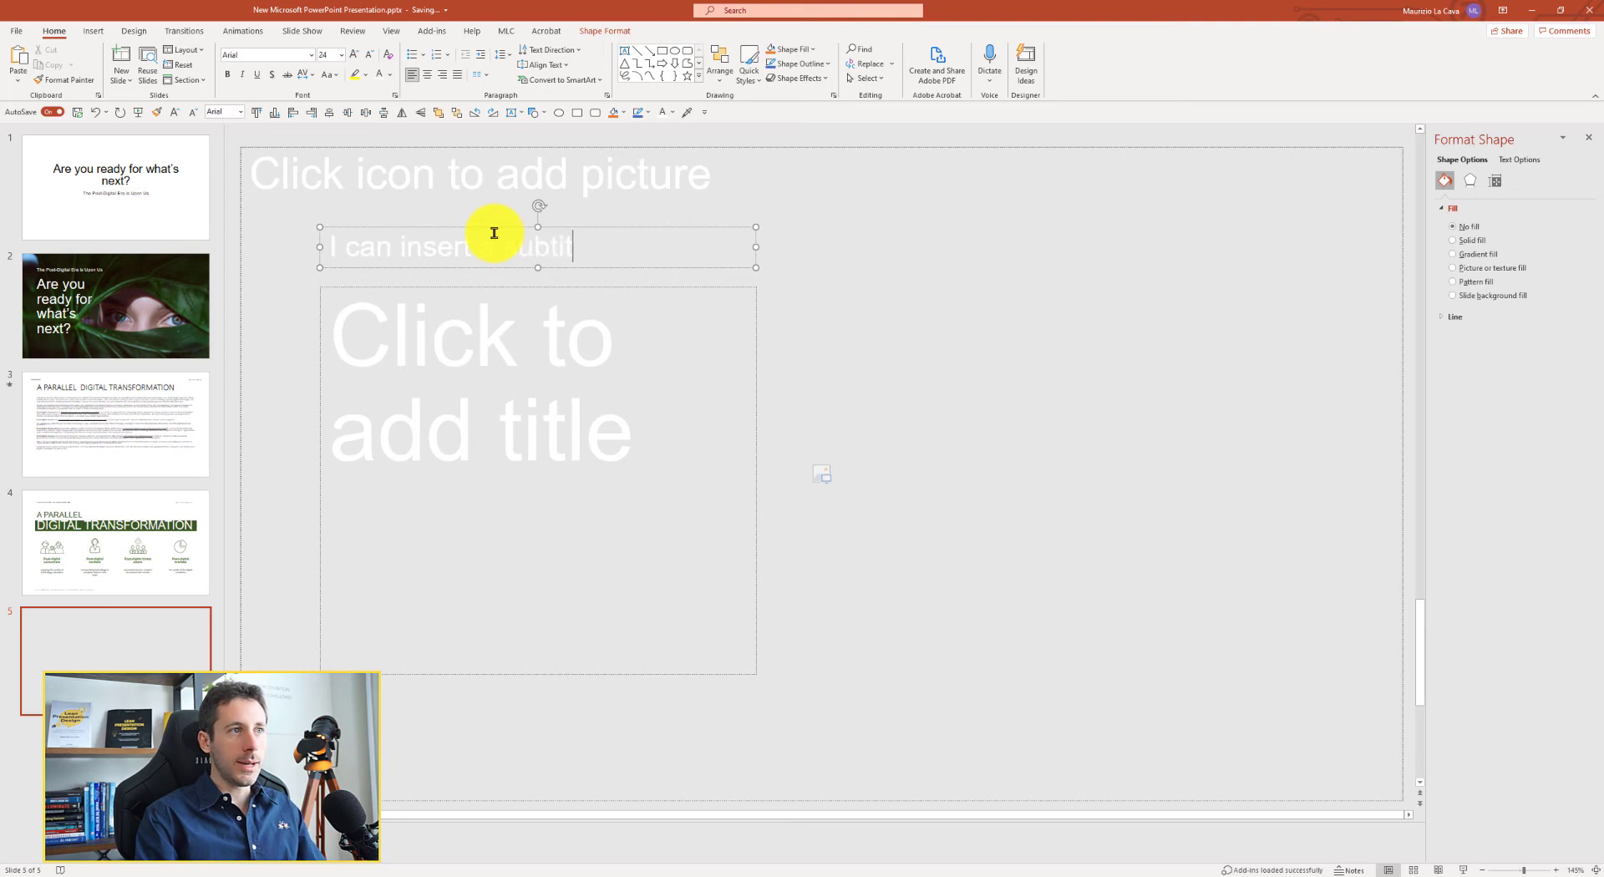
click(495, 294)
text(As we )
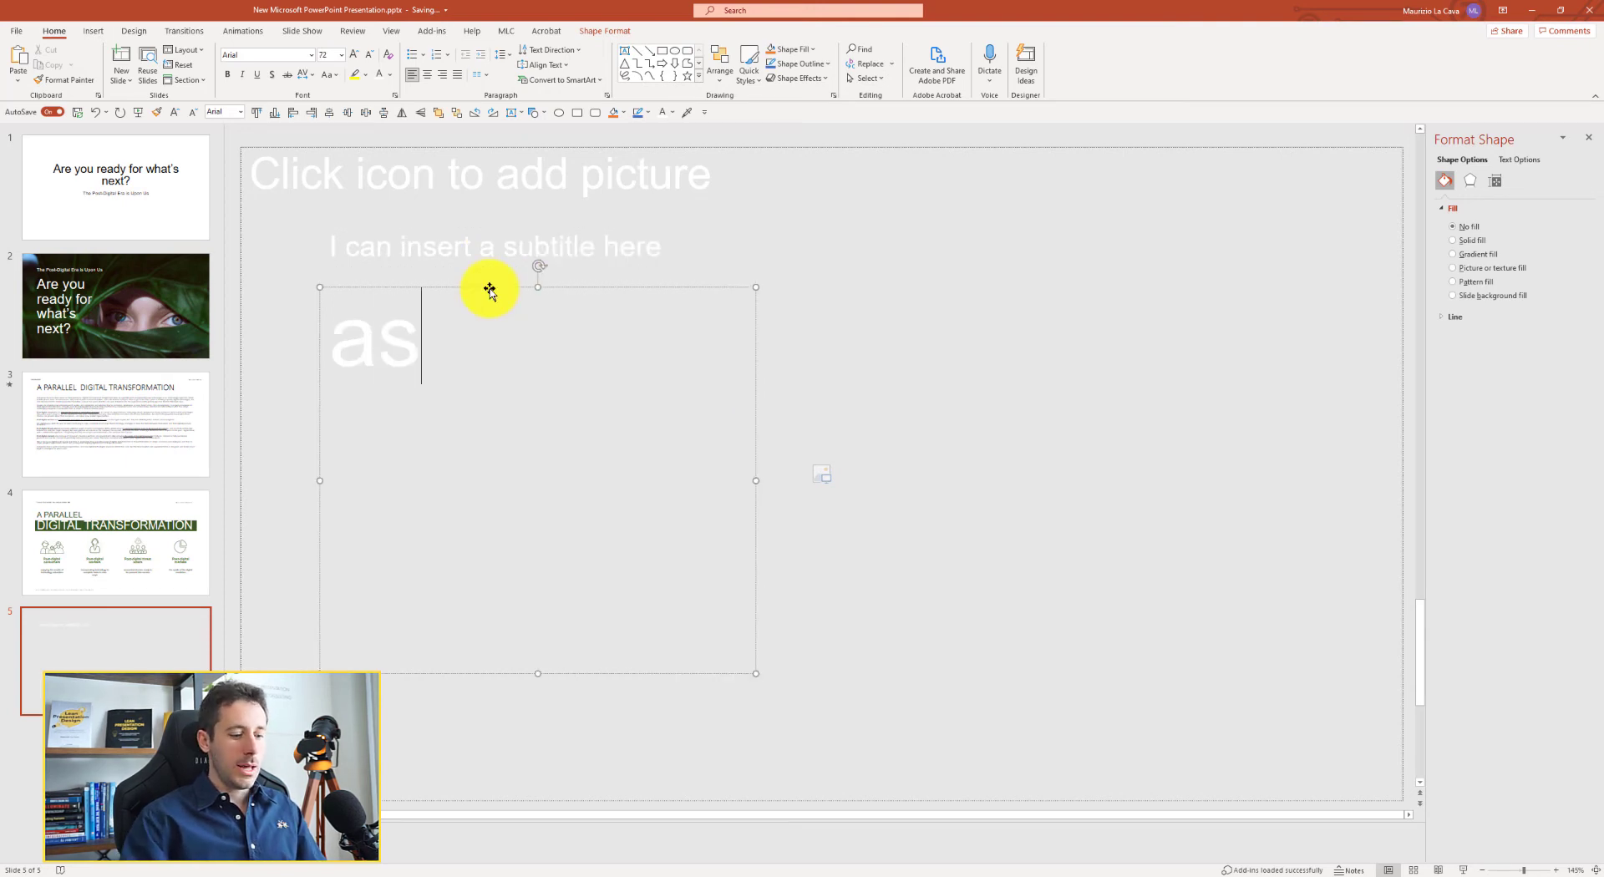
text(ll as )
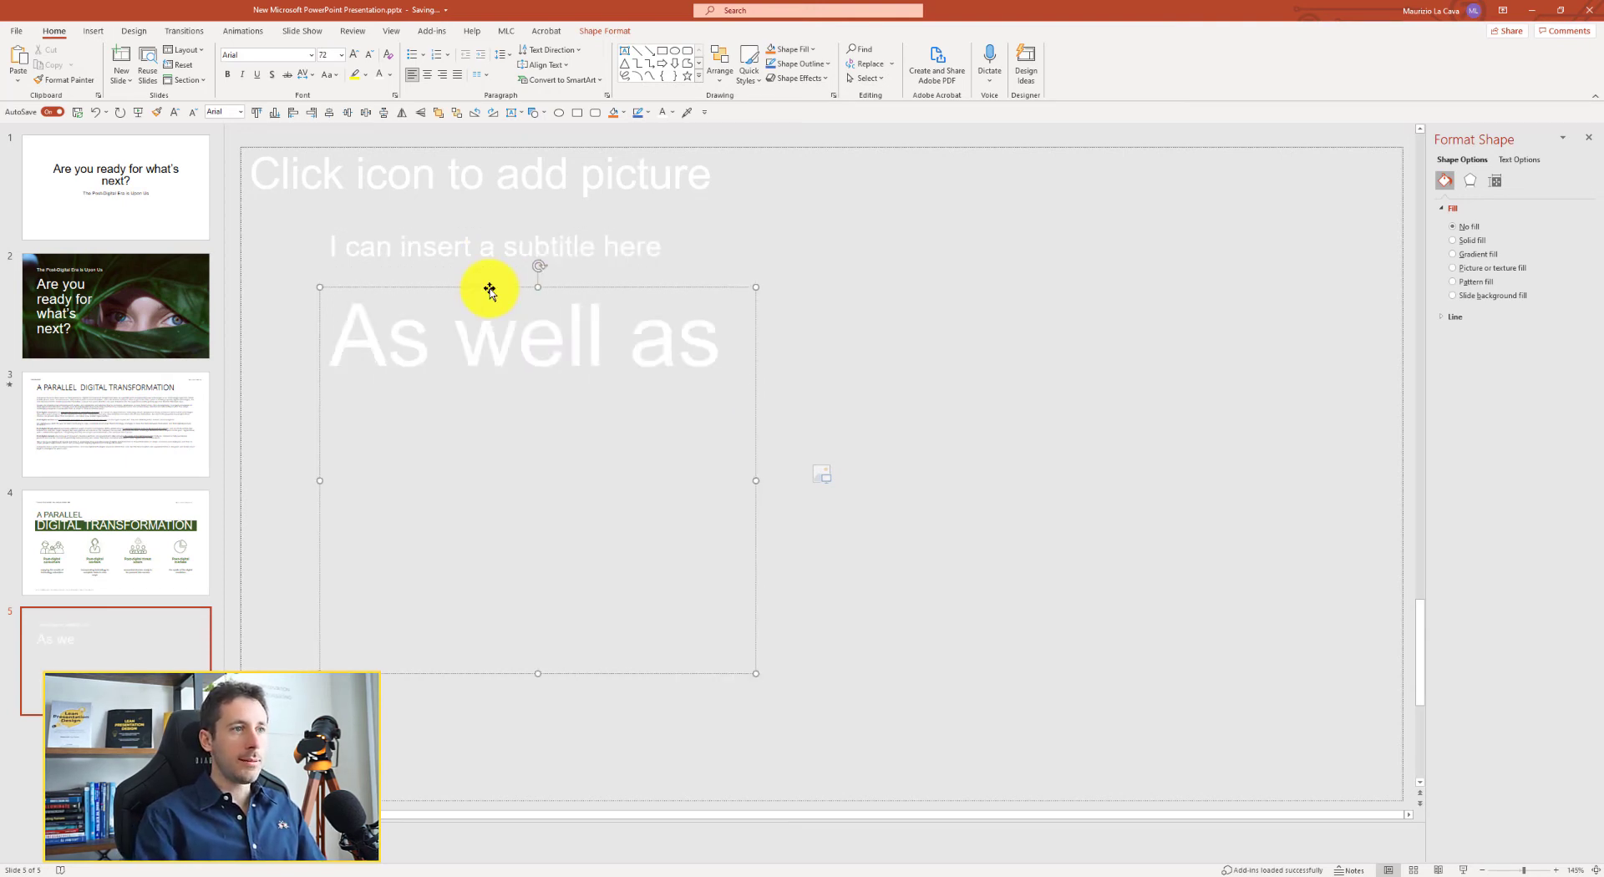
text(I can type a tit)
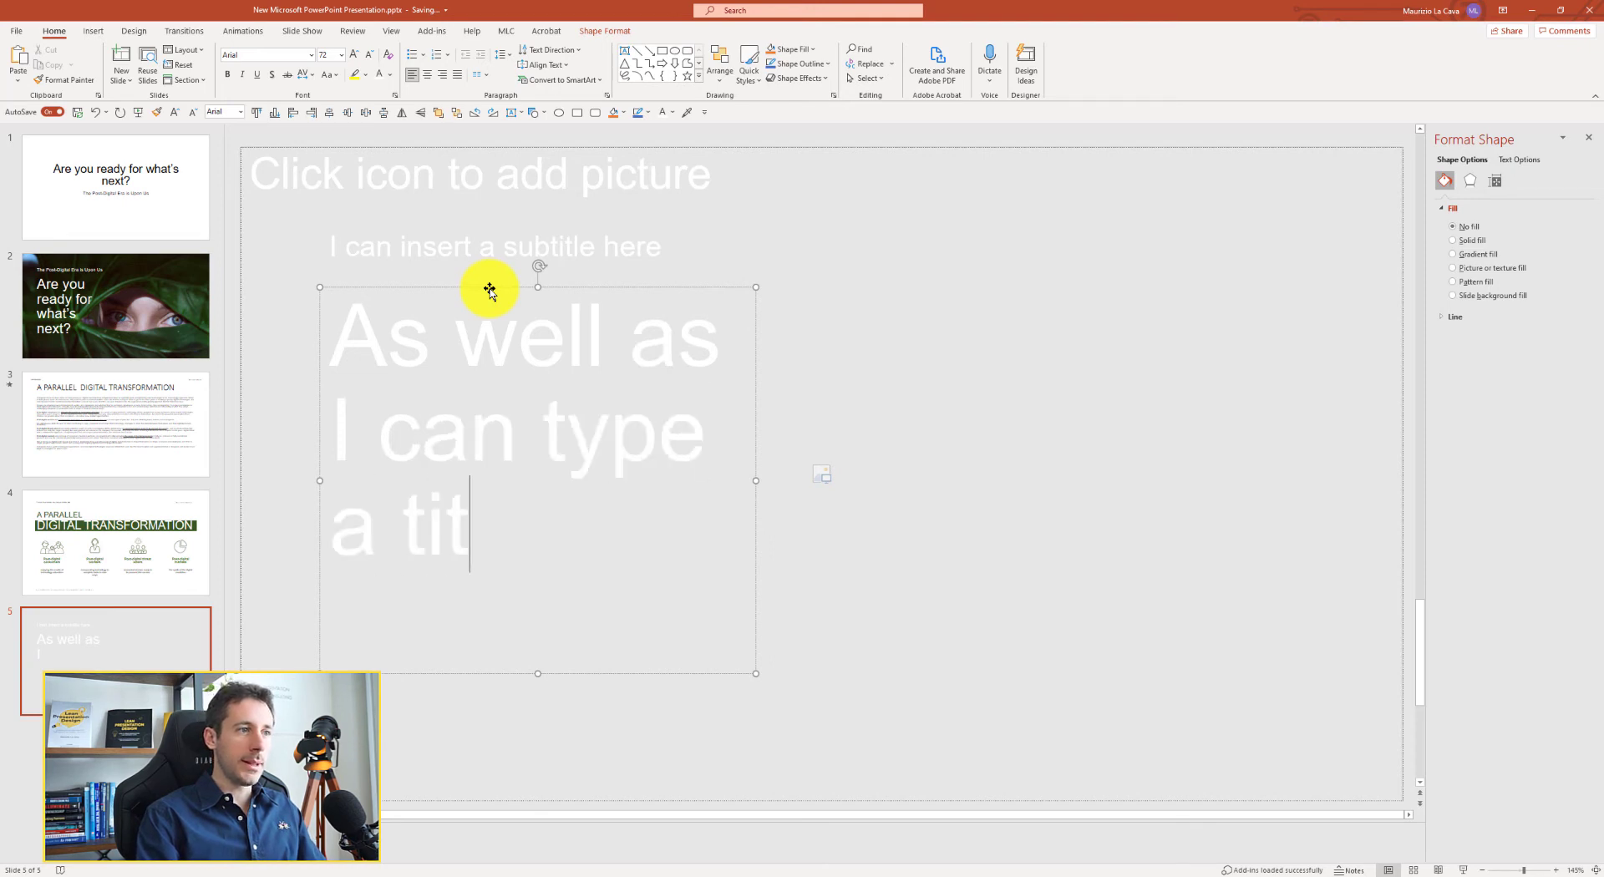
text(le here)
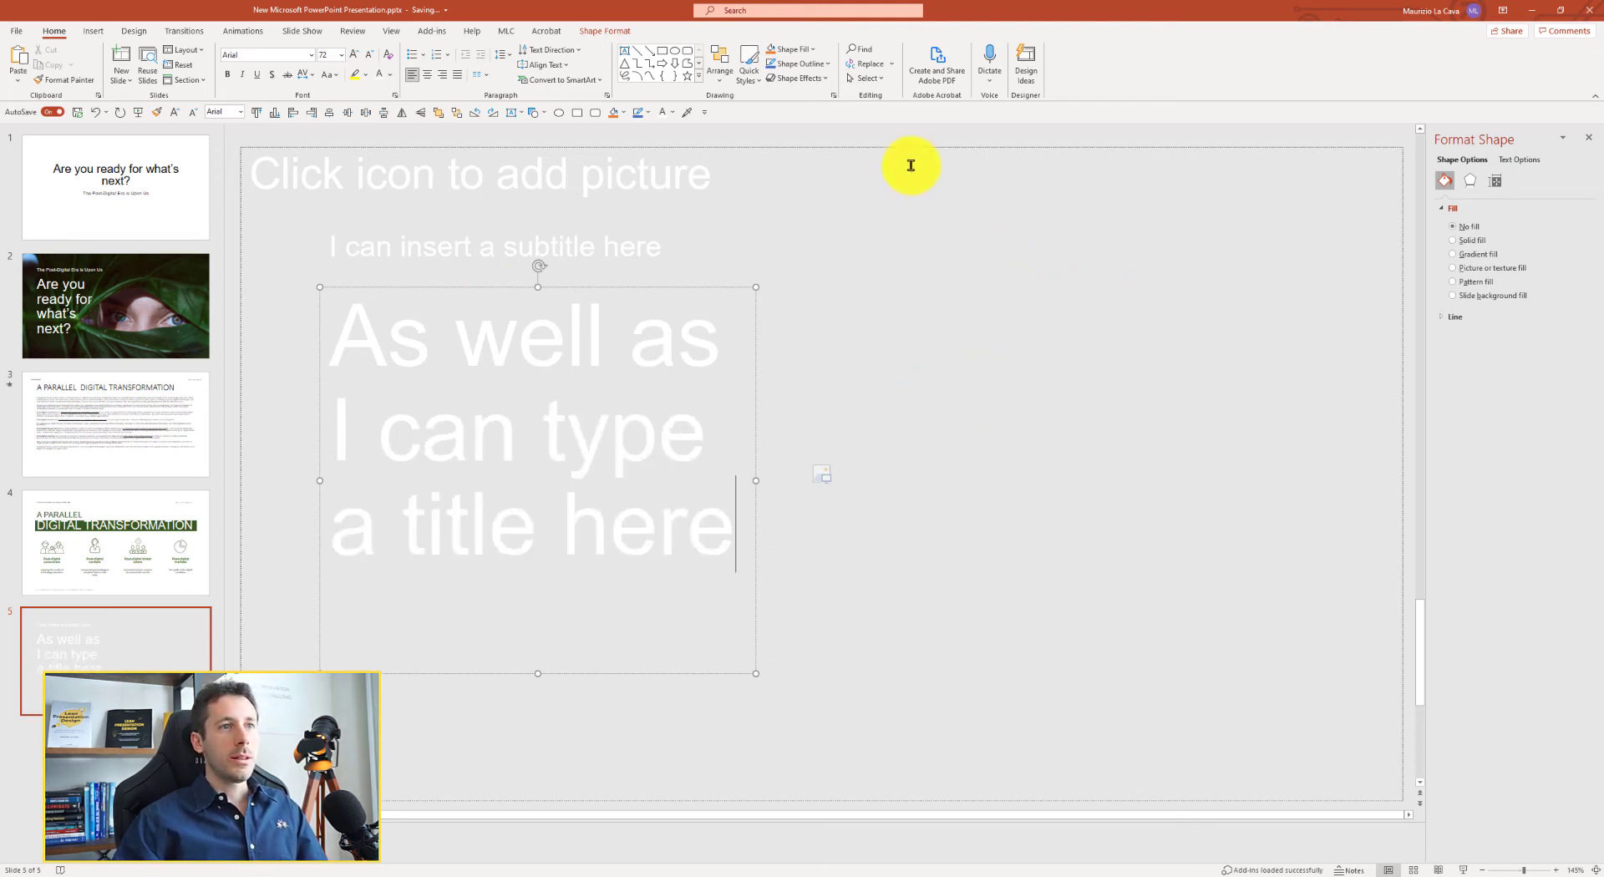
Fill the picture placeholder with a dark meeting photo from the MLC Graphic Library, flipped horizontally.
click(859, 146)
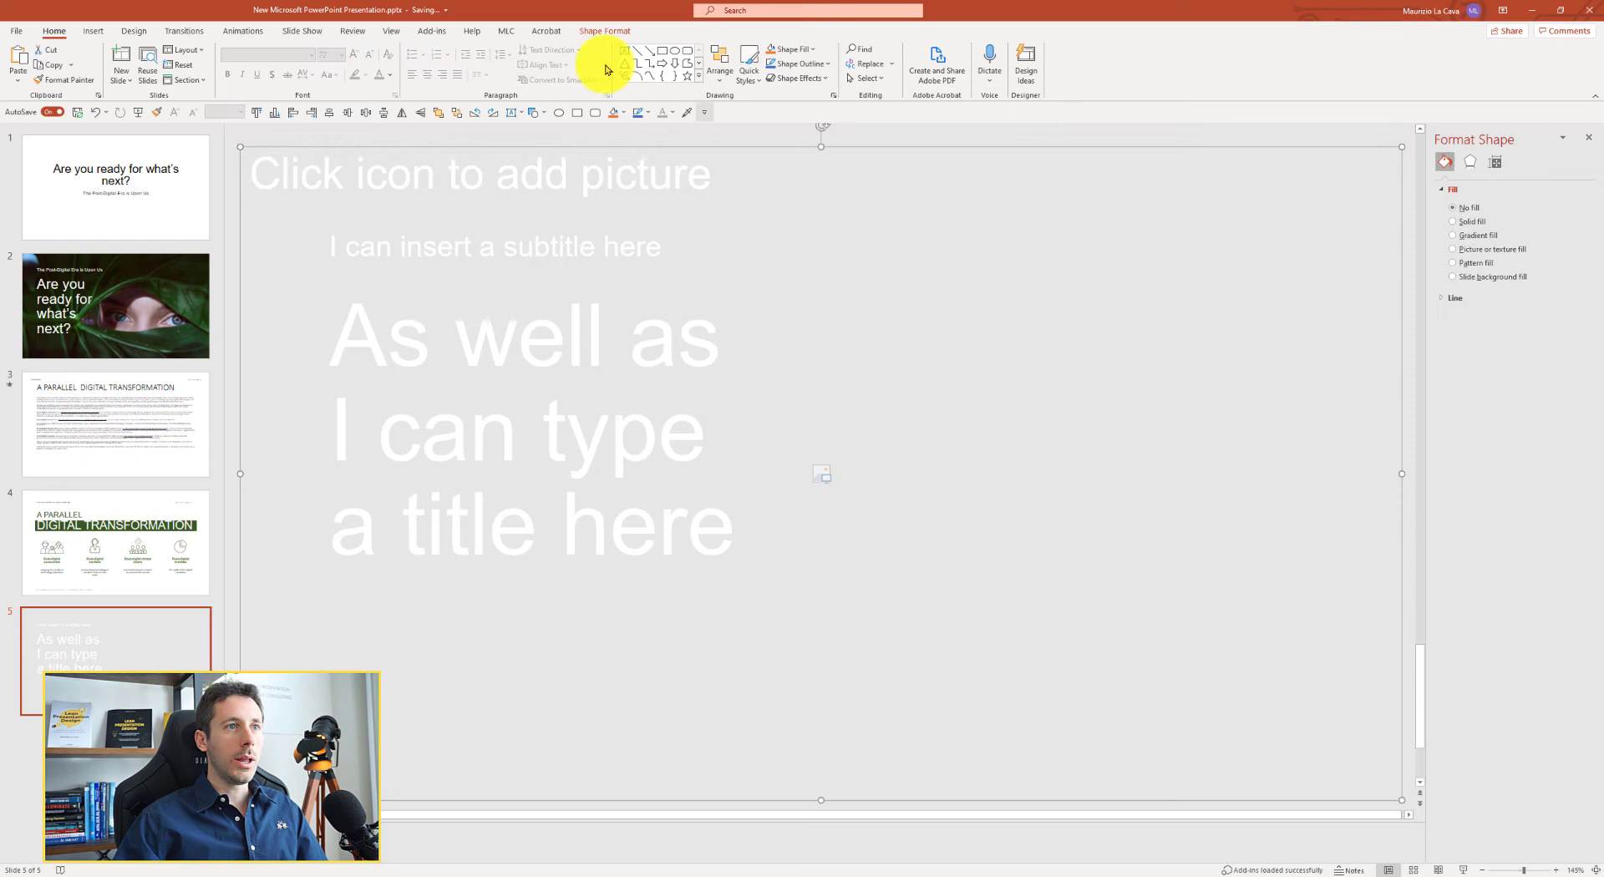
click(507, 31)
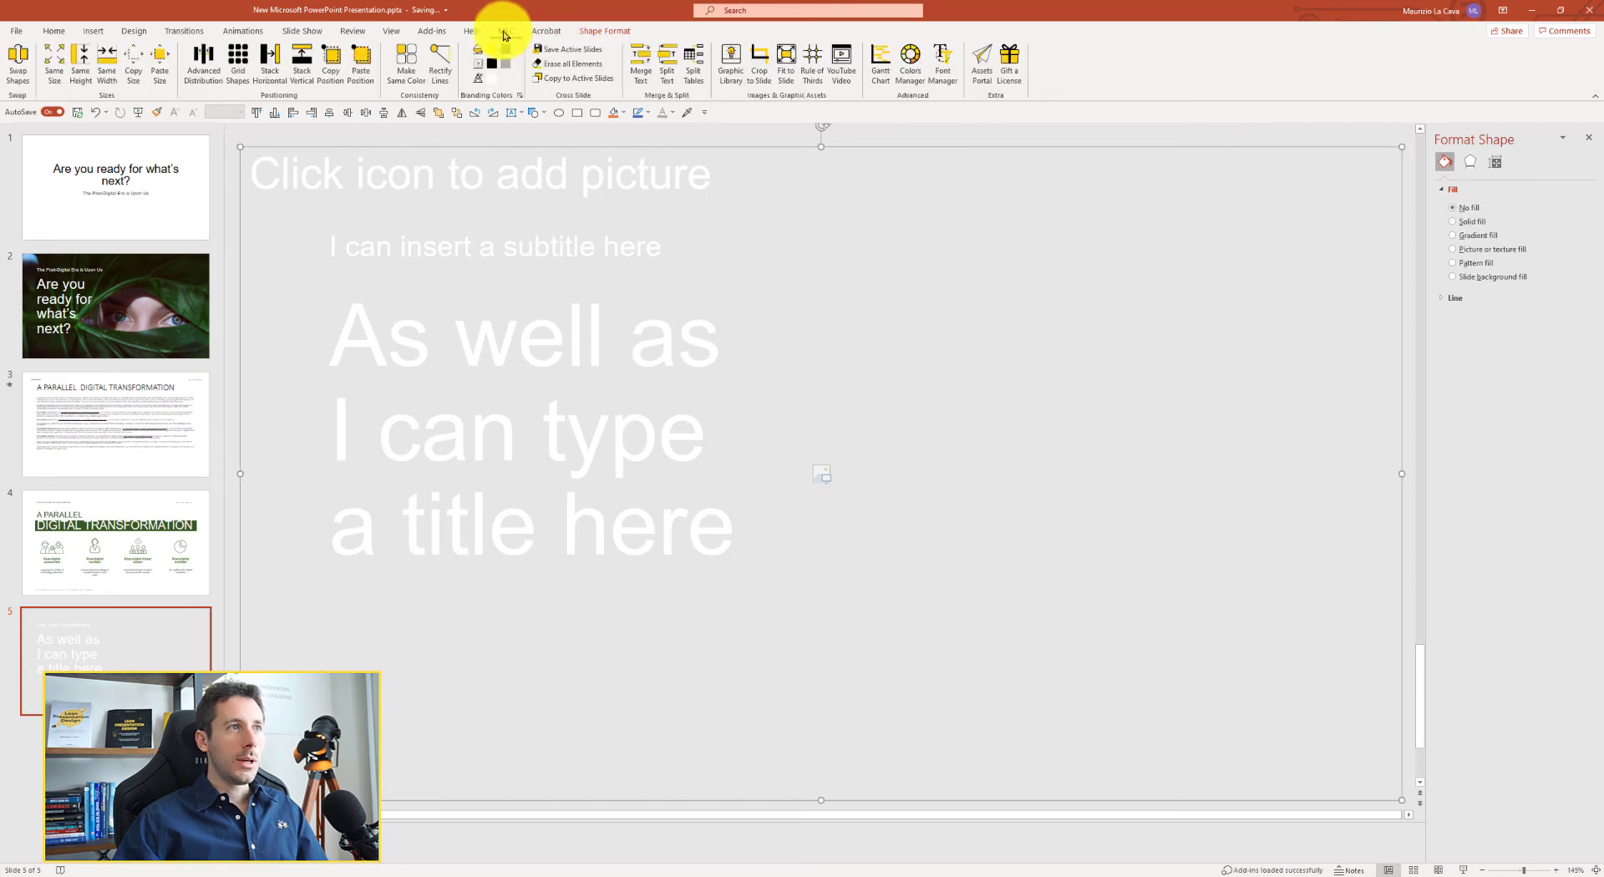
click(727, 64)
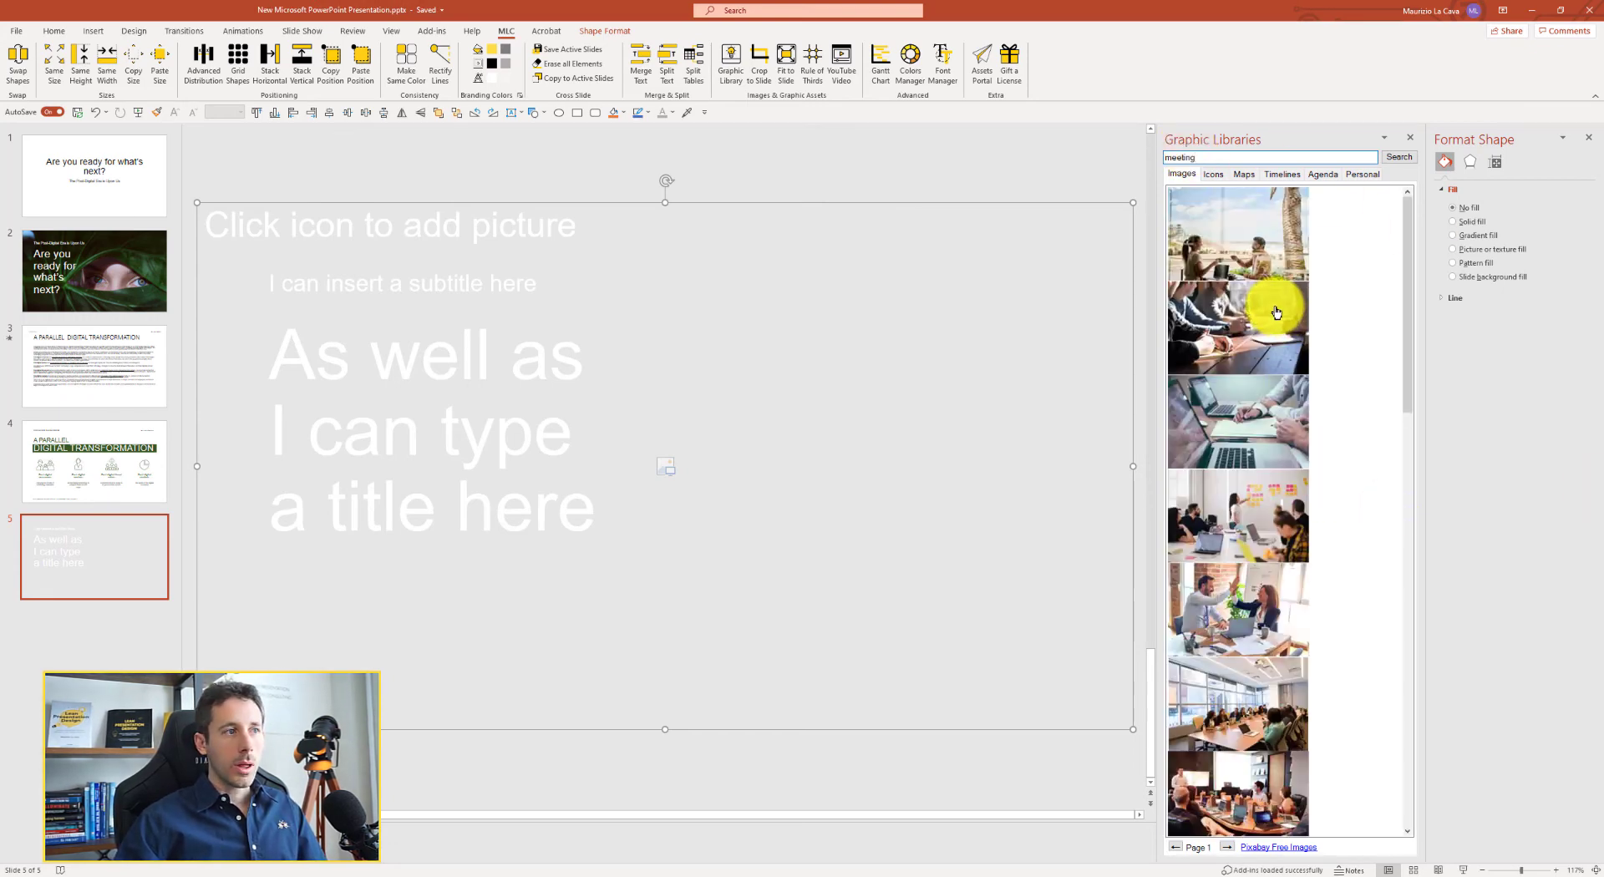
scroll(1262, 513, down, 10)
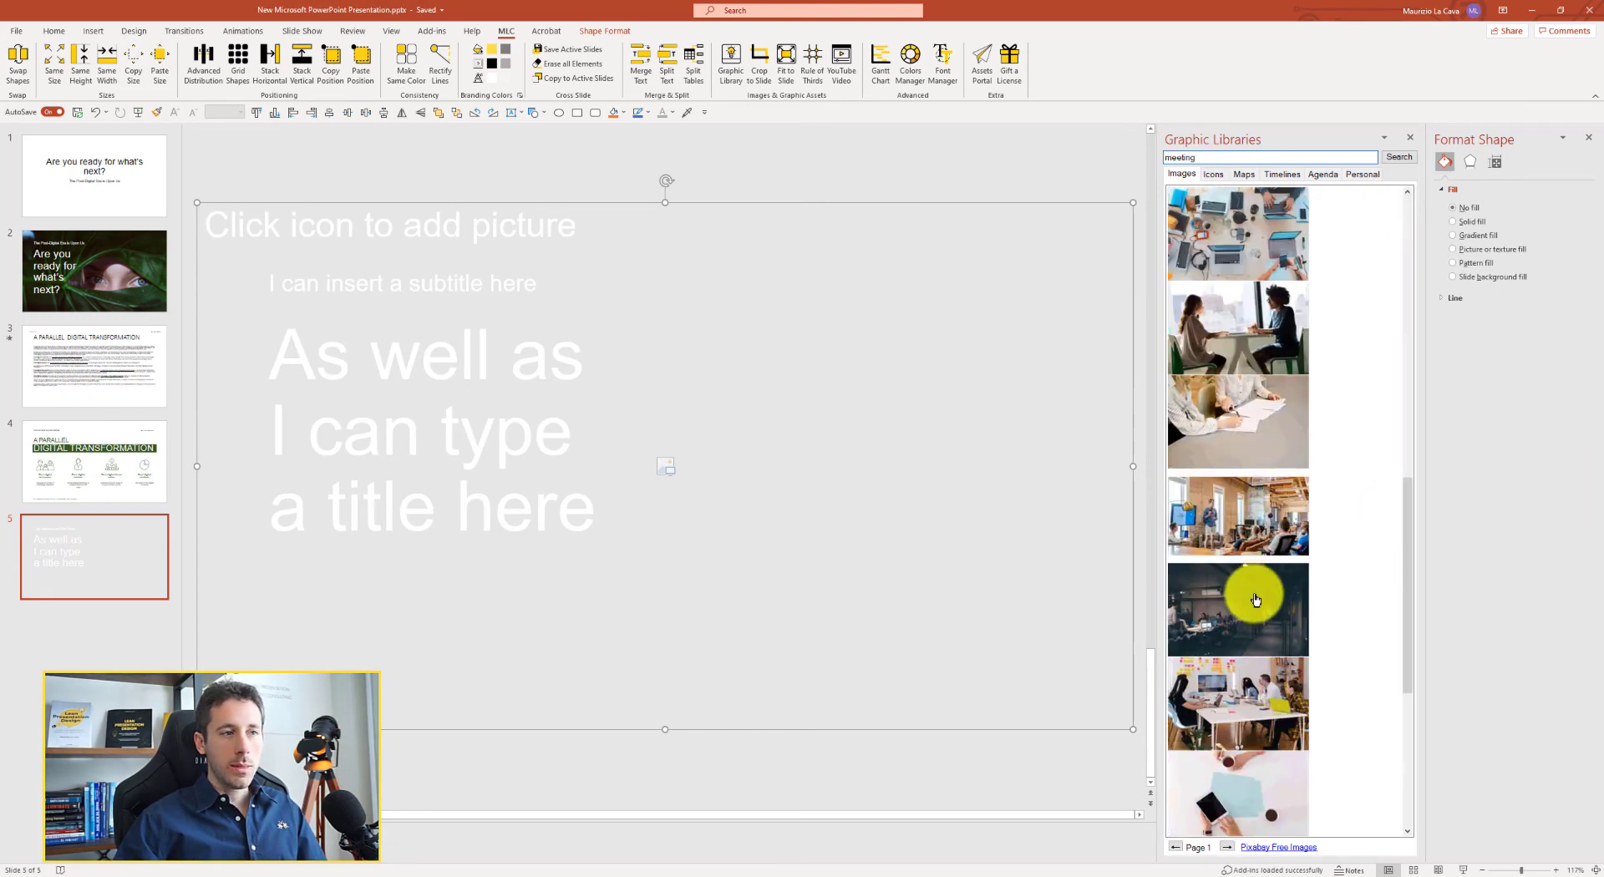
click(1261, 585)
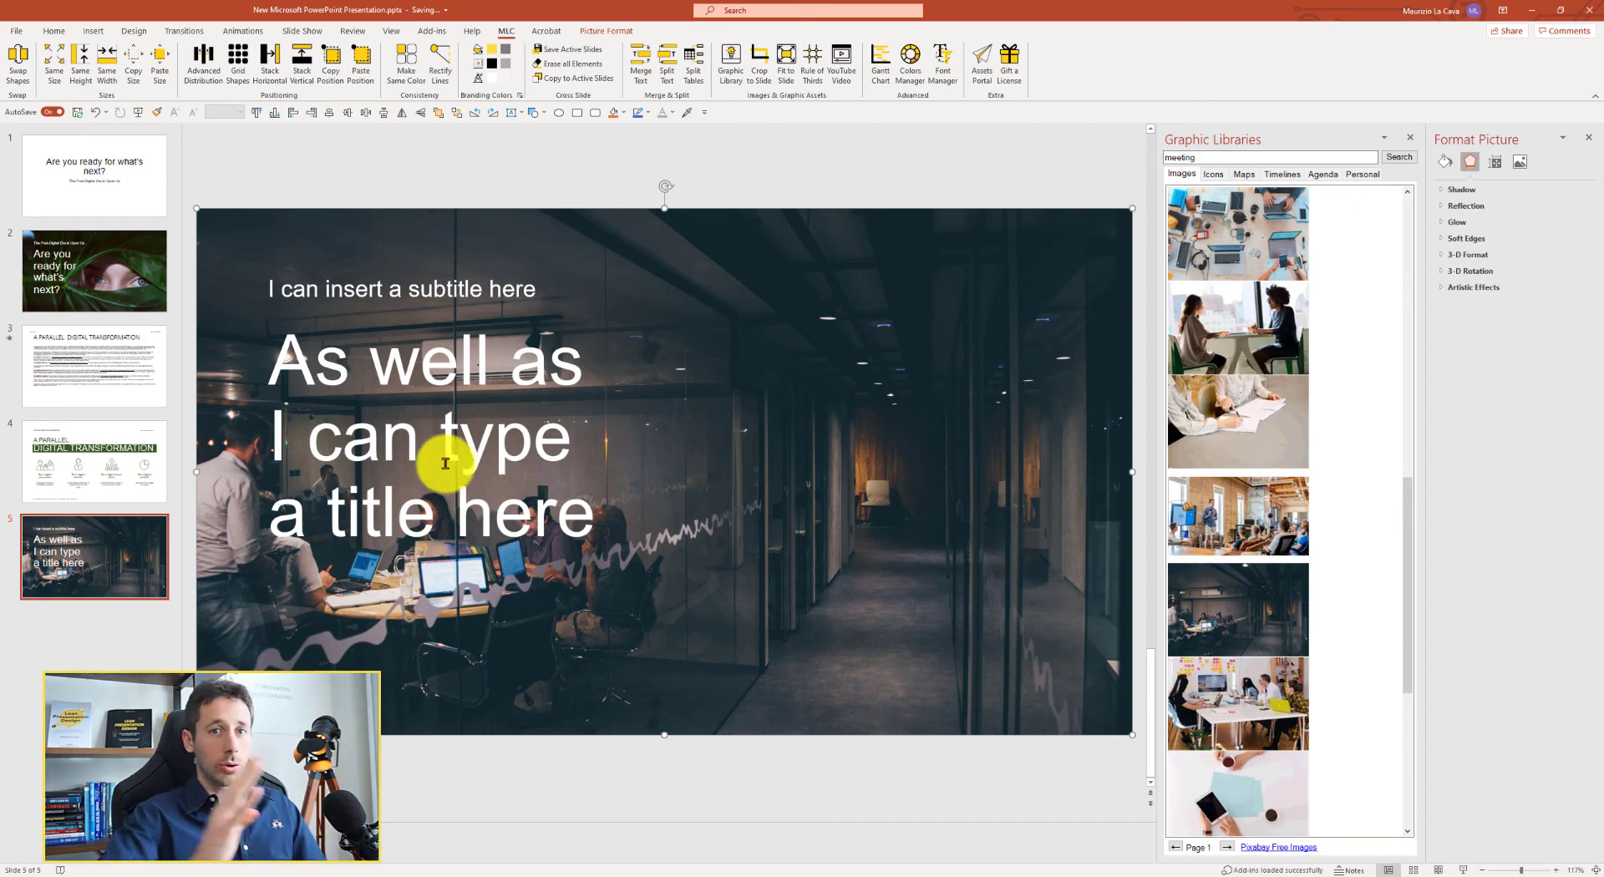
click(405, 112)
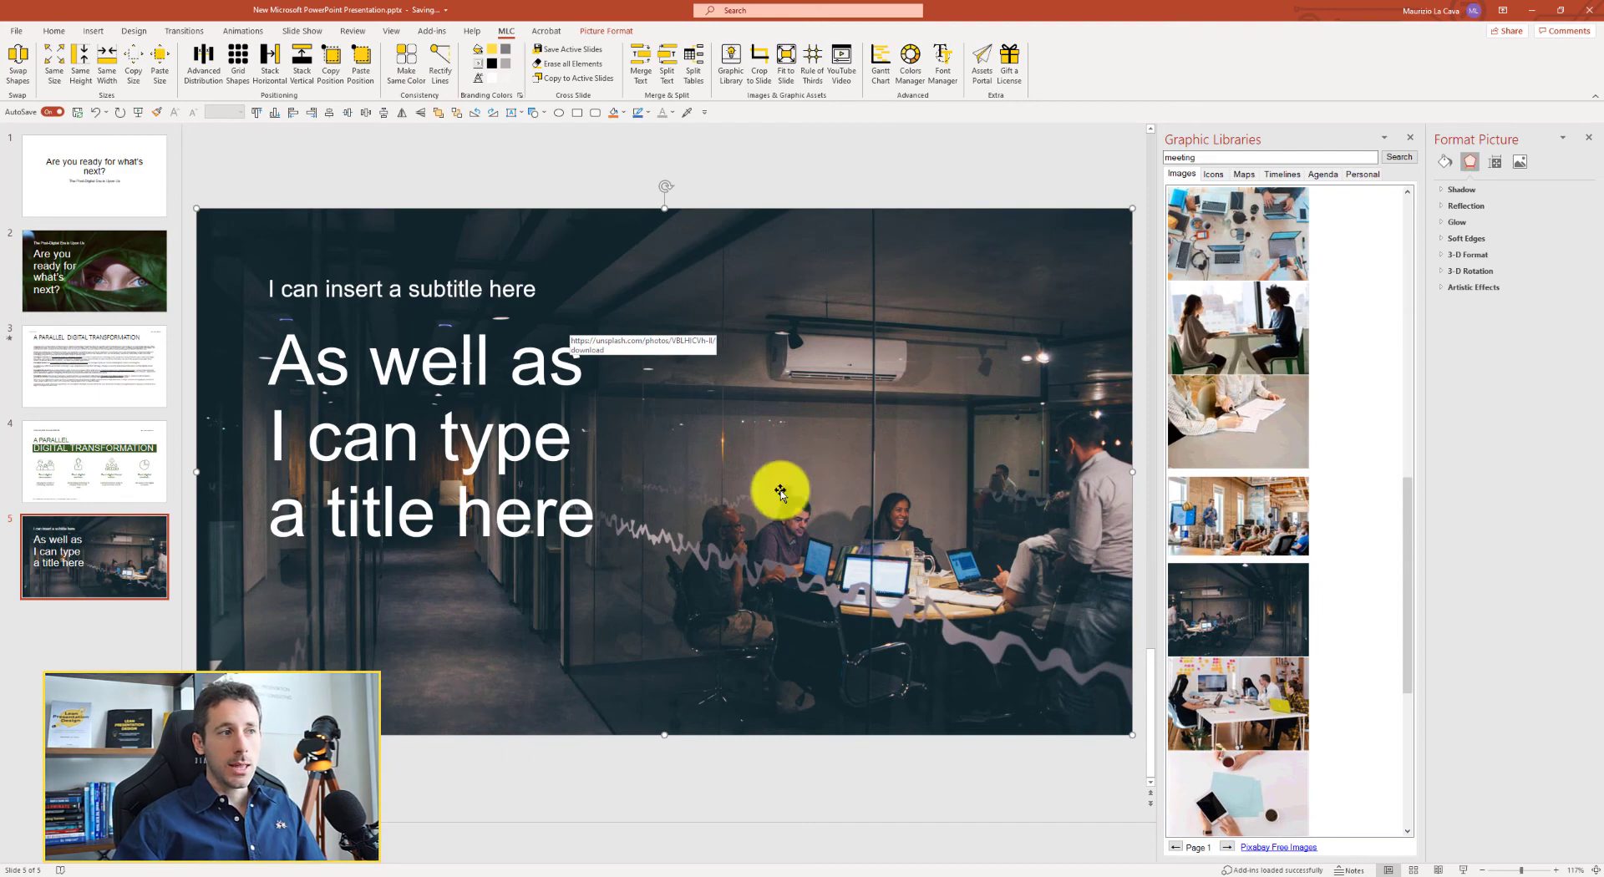
key(Escape)
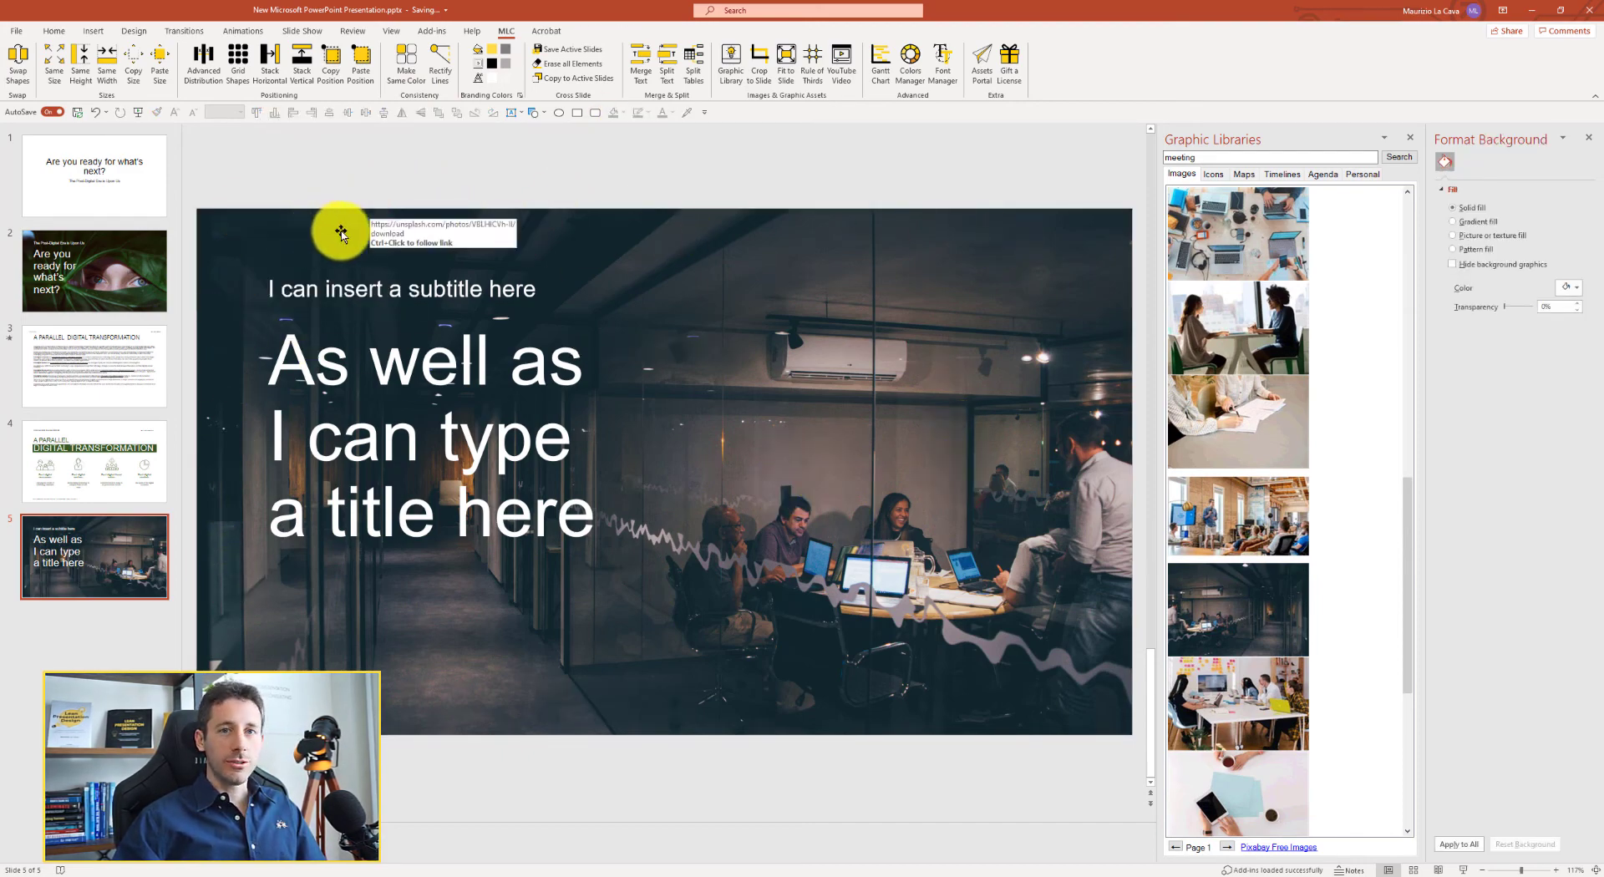
Draw a solid black rectangle over the right side of the slide.
click(104, 31)
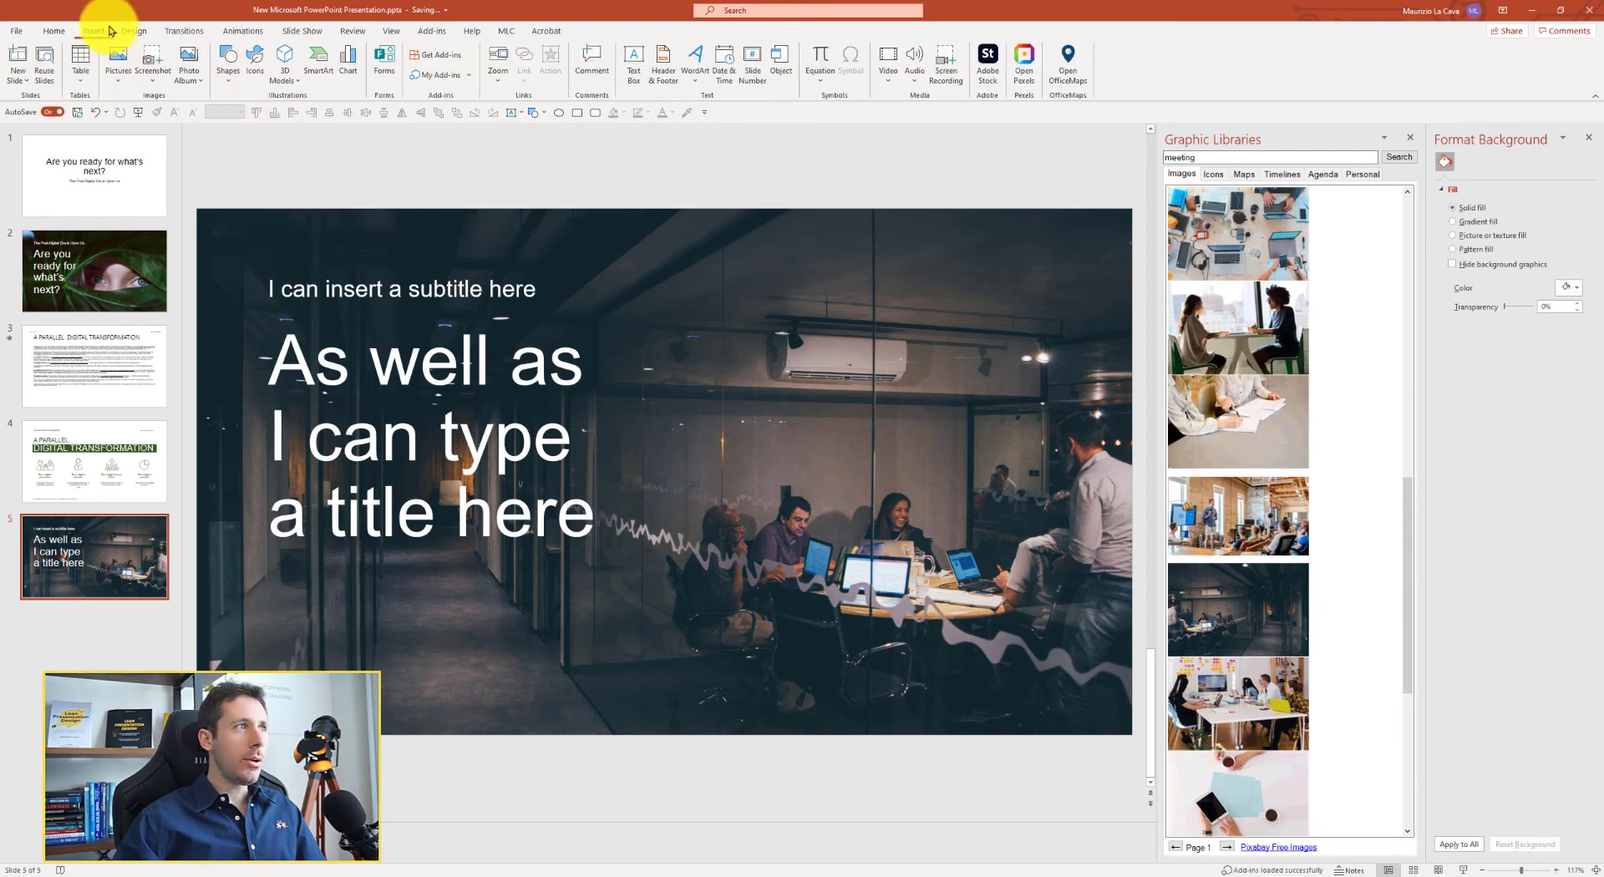
click(227, 60)
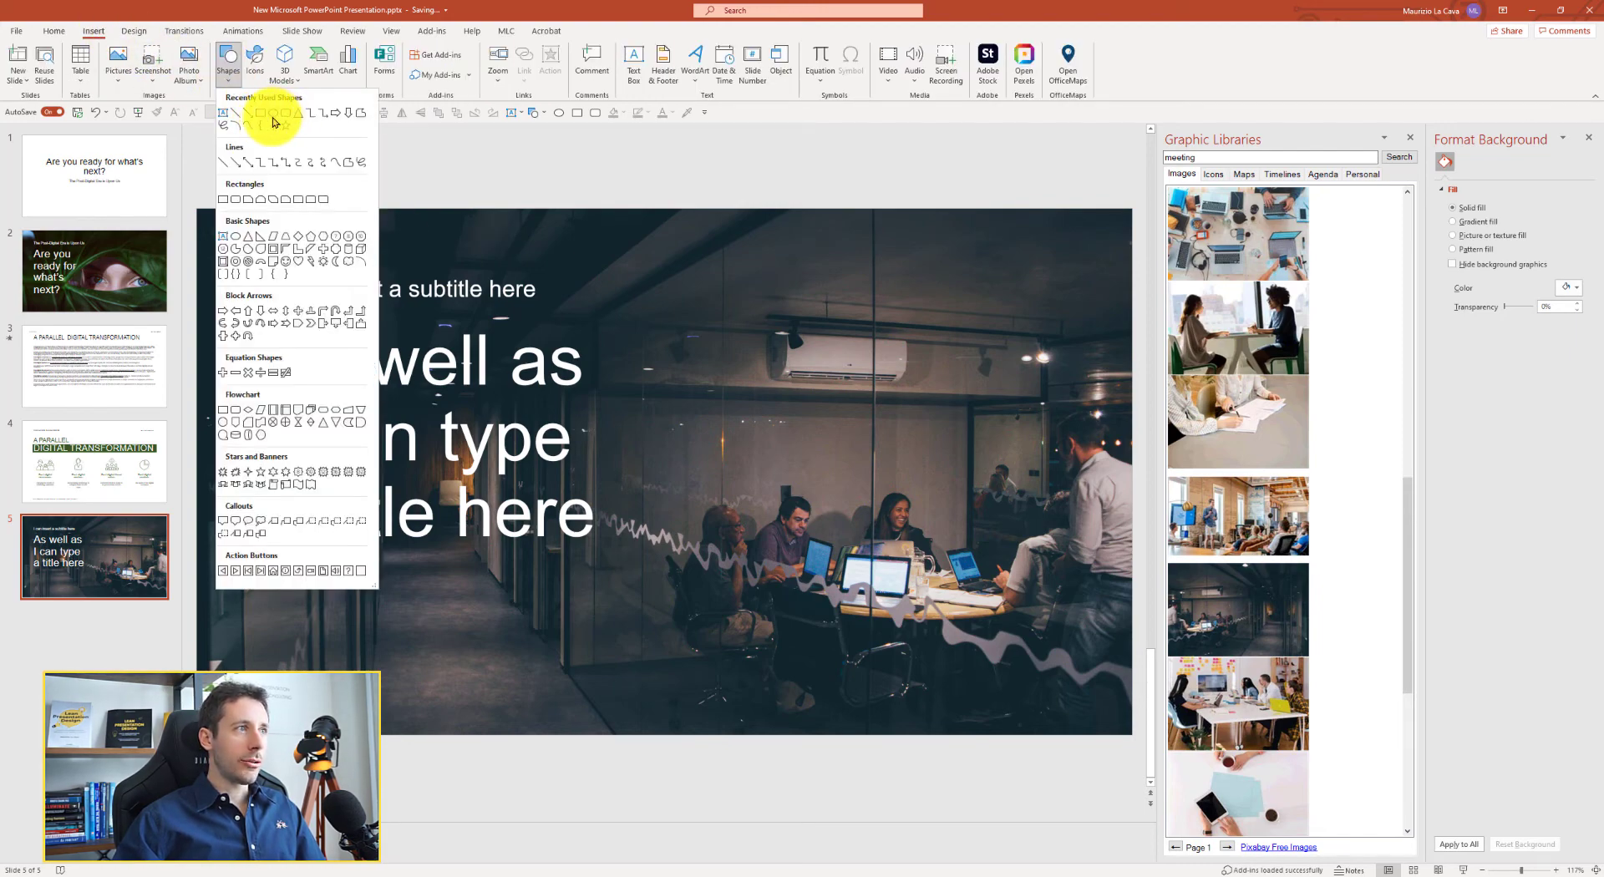
click(260, 120)
drag(514, 306, 1089, 681)
click(193, 62)
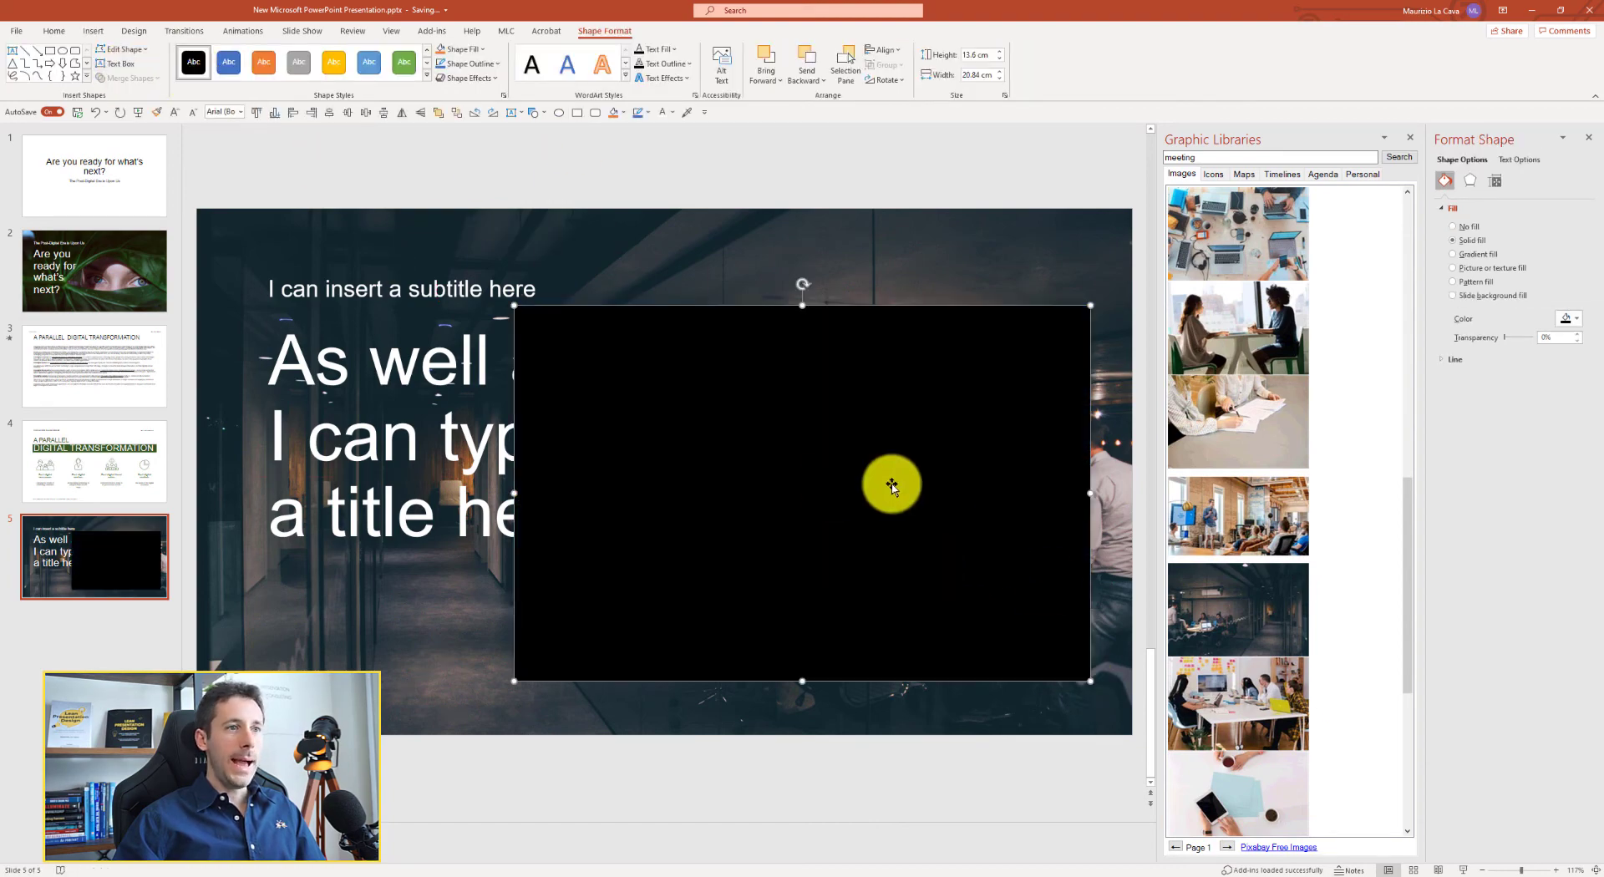
Make the rectangle the same size as the photo and align their tops and left edges.
shift+click(624, 269)
click(507, 31)
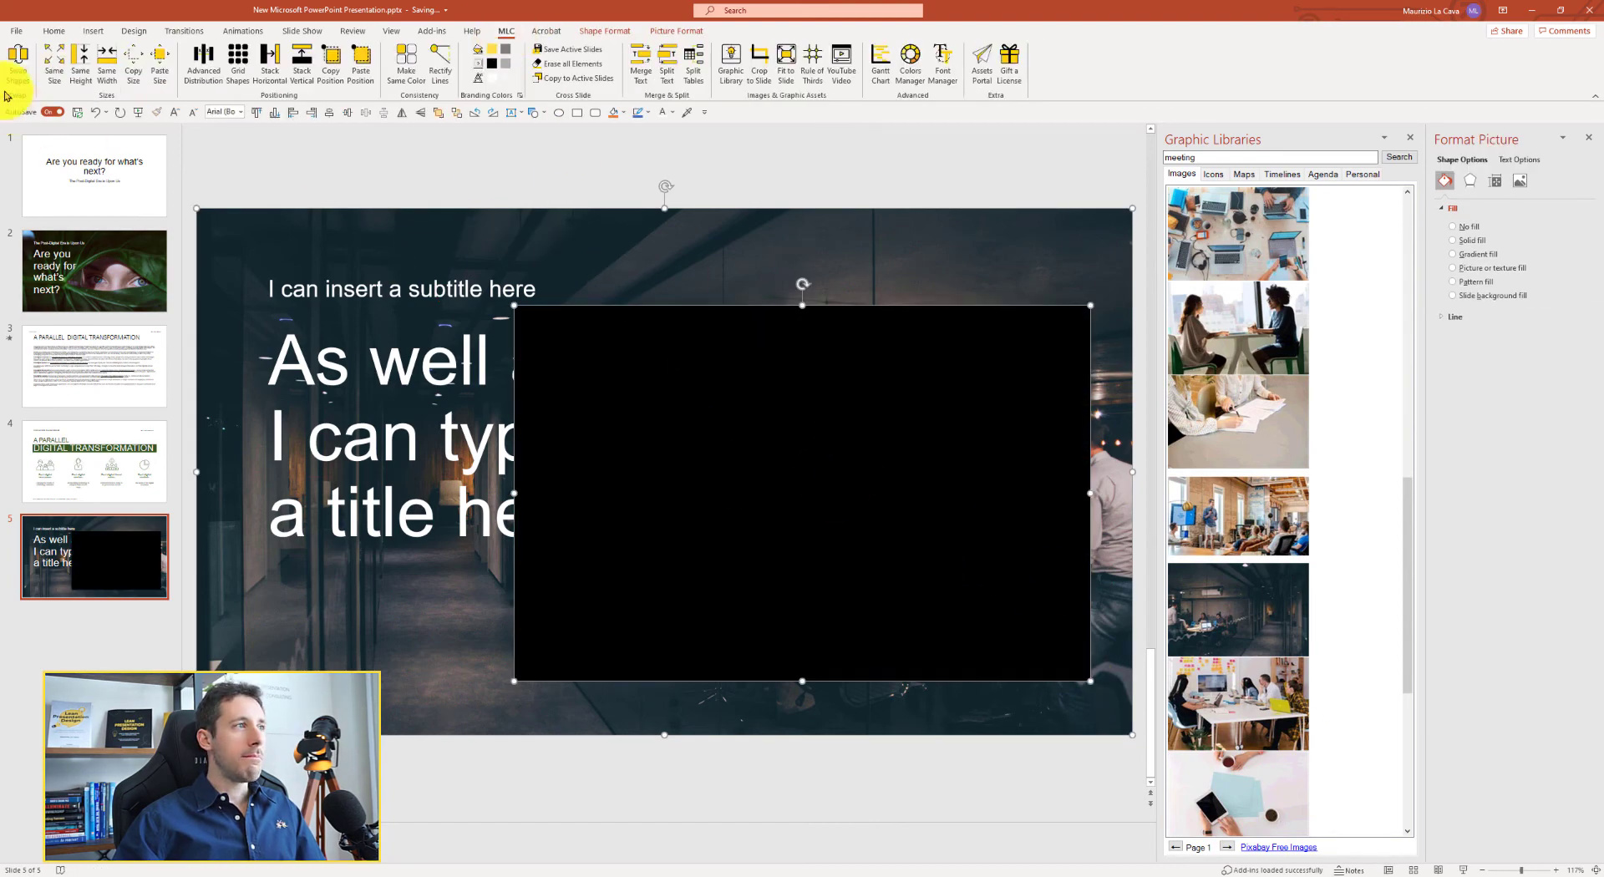
click(50, 74)
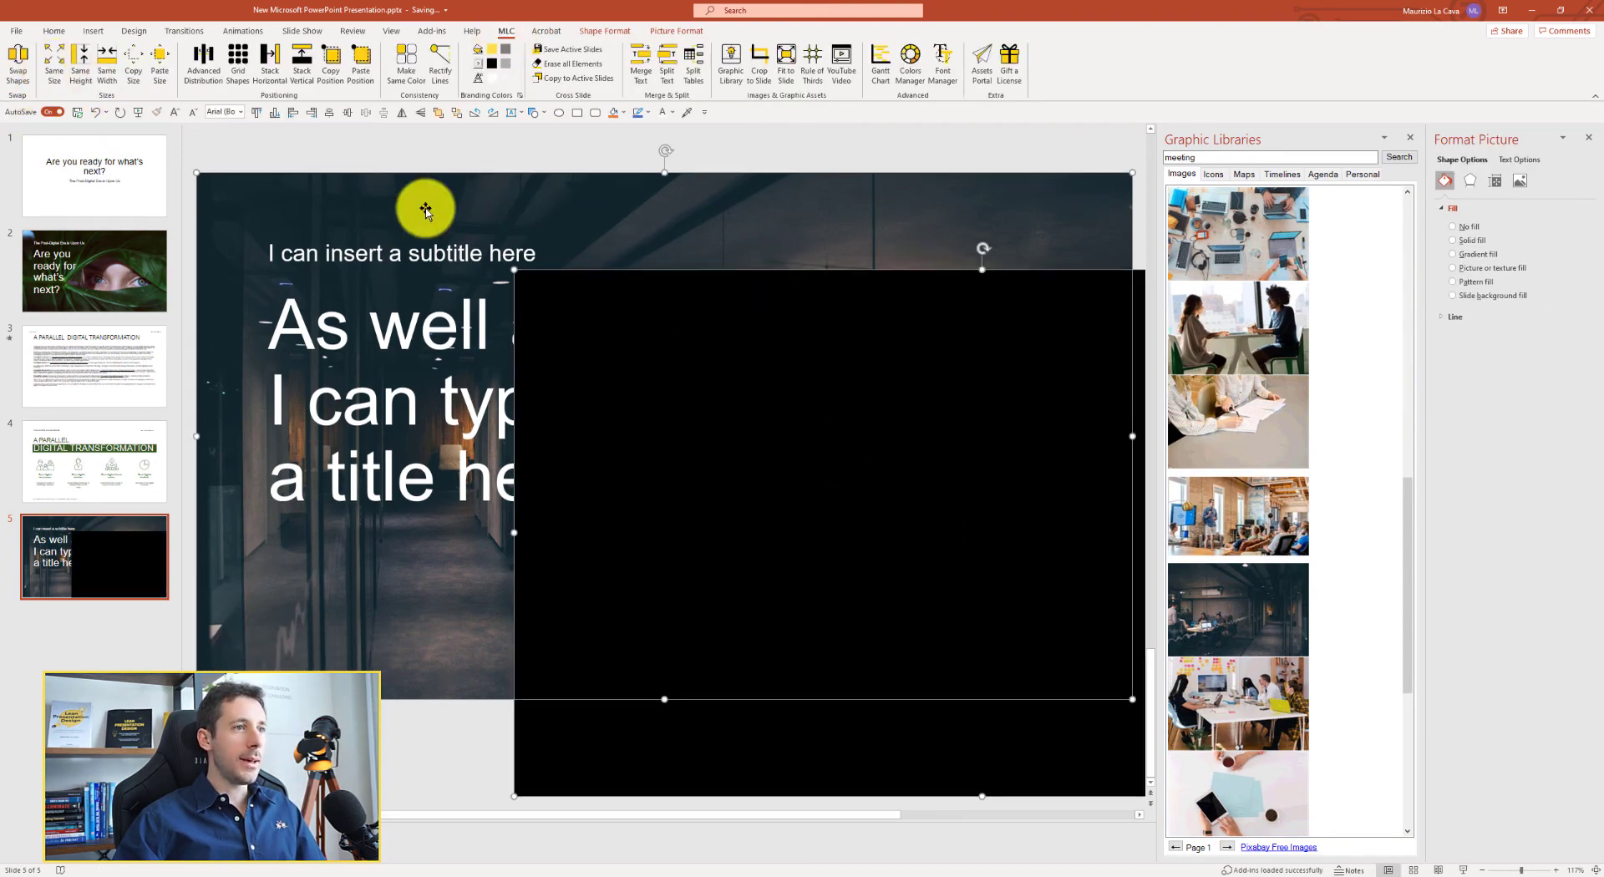
click(257, 112)
click(293, 112)
In the Selection Pane, move the rectangle behind the title and subtitle.
click(387, 276)
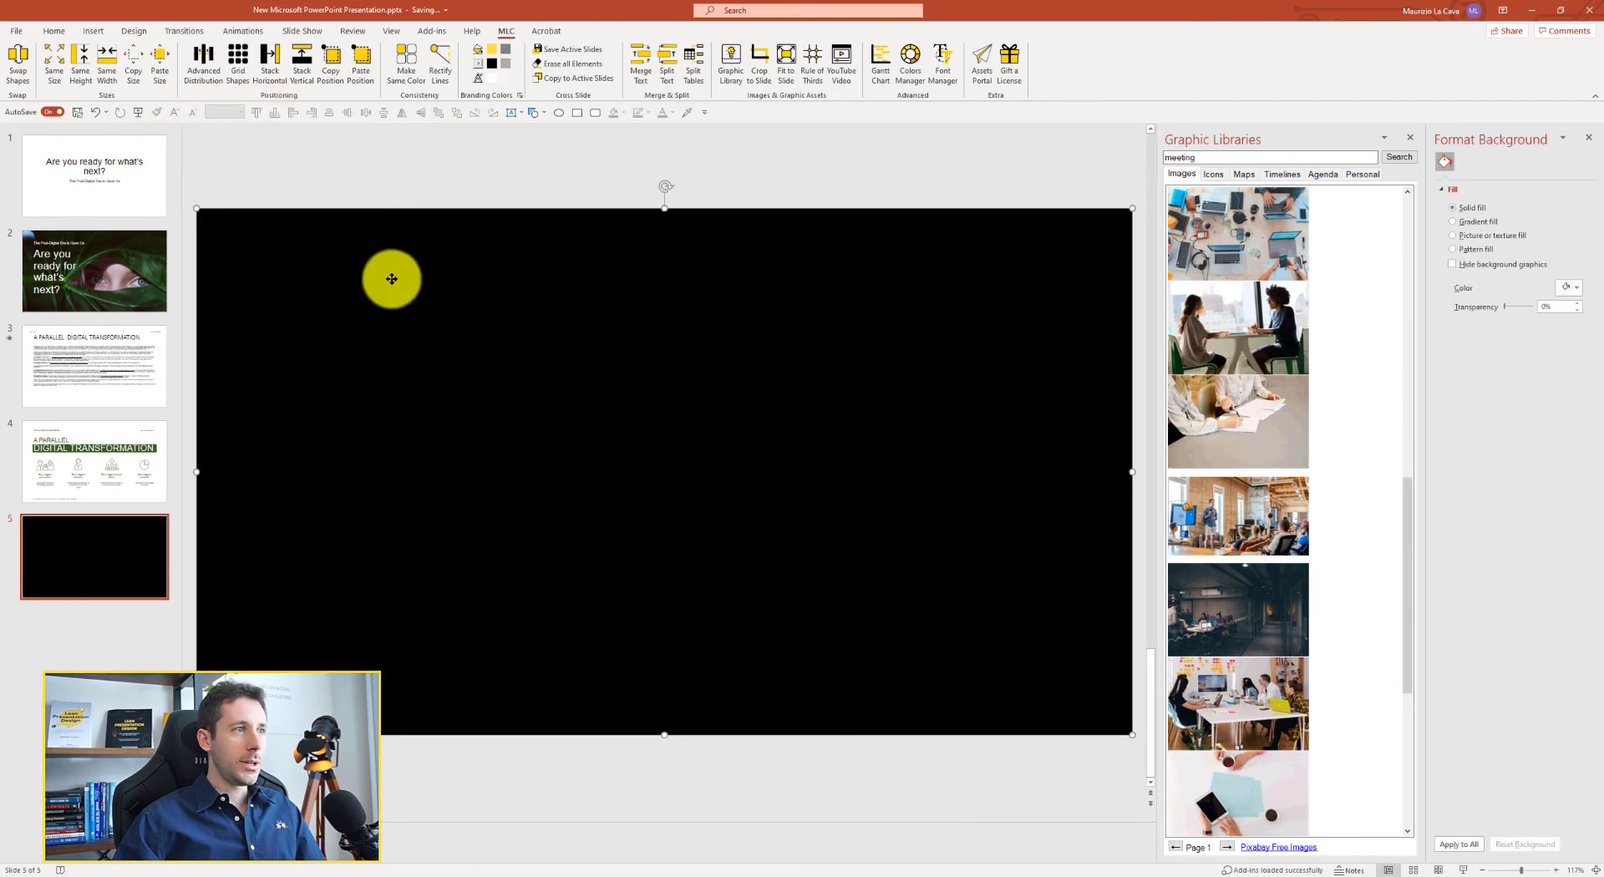
click(55, 31)
click(866, 77)
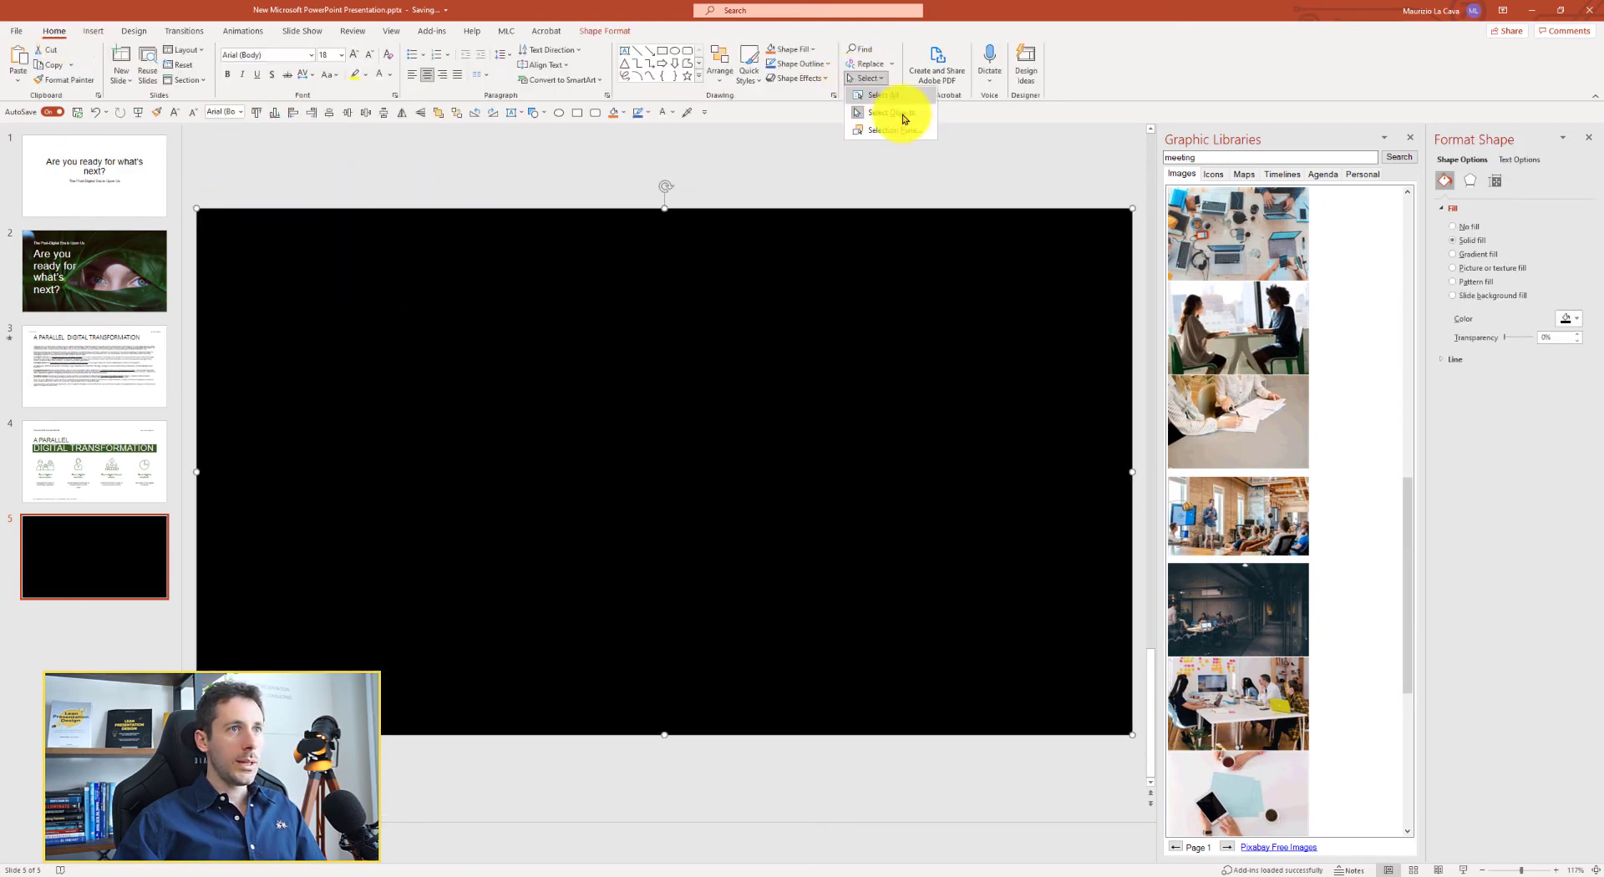
click(883, 132)
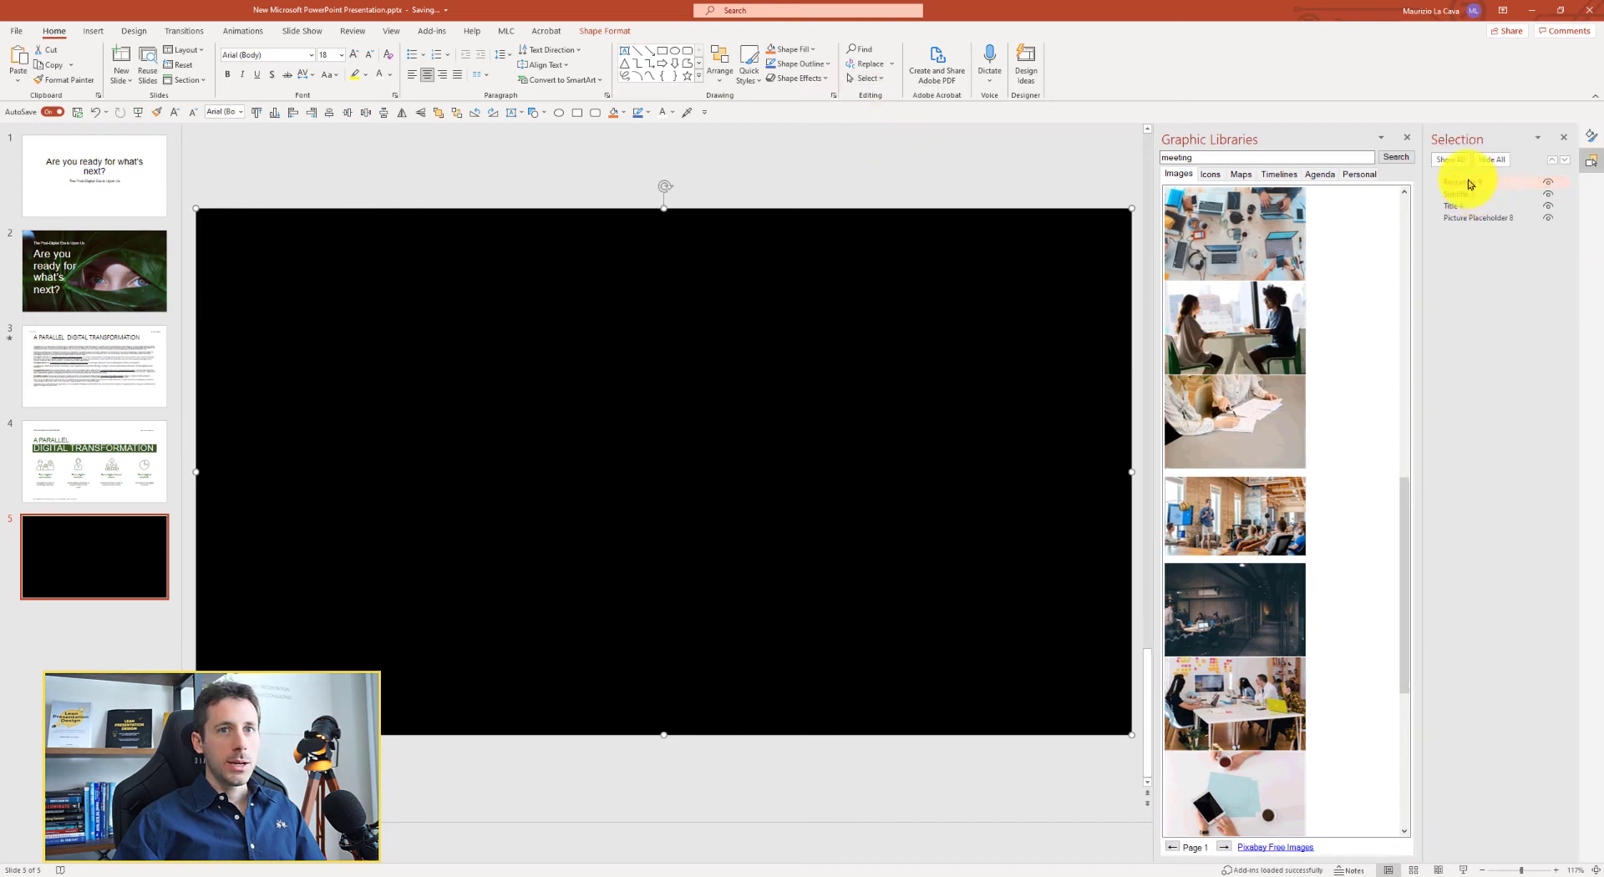
drag(1473, 213, 1473, 211)
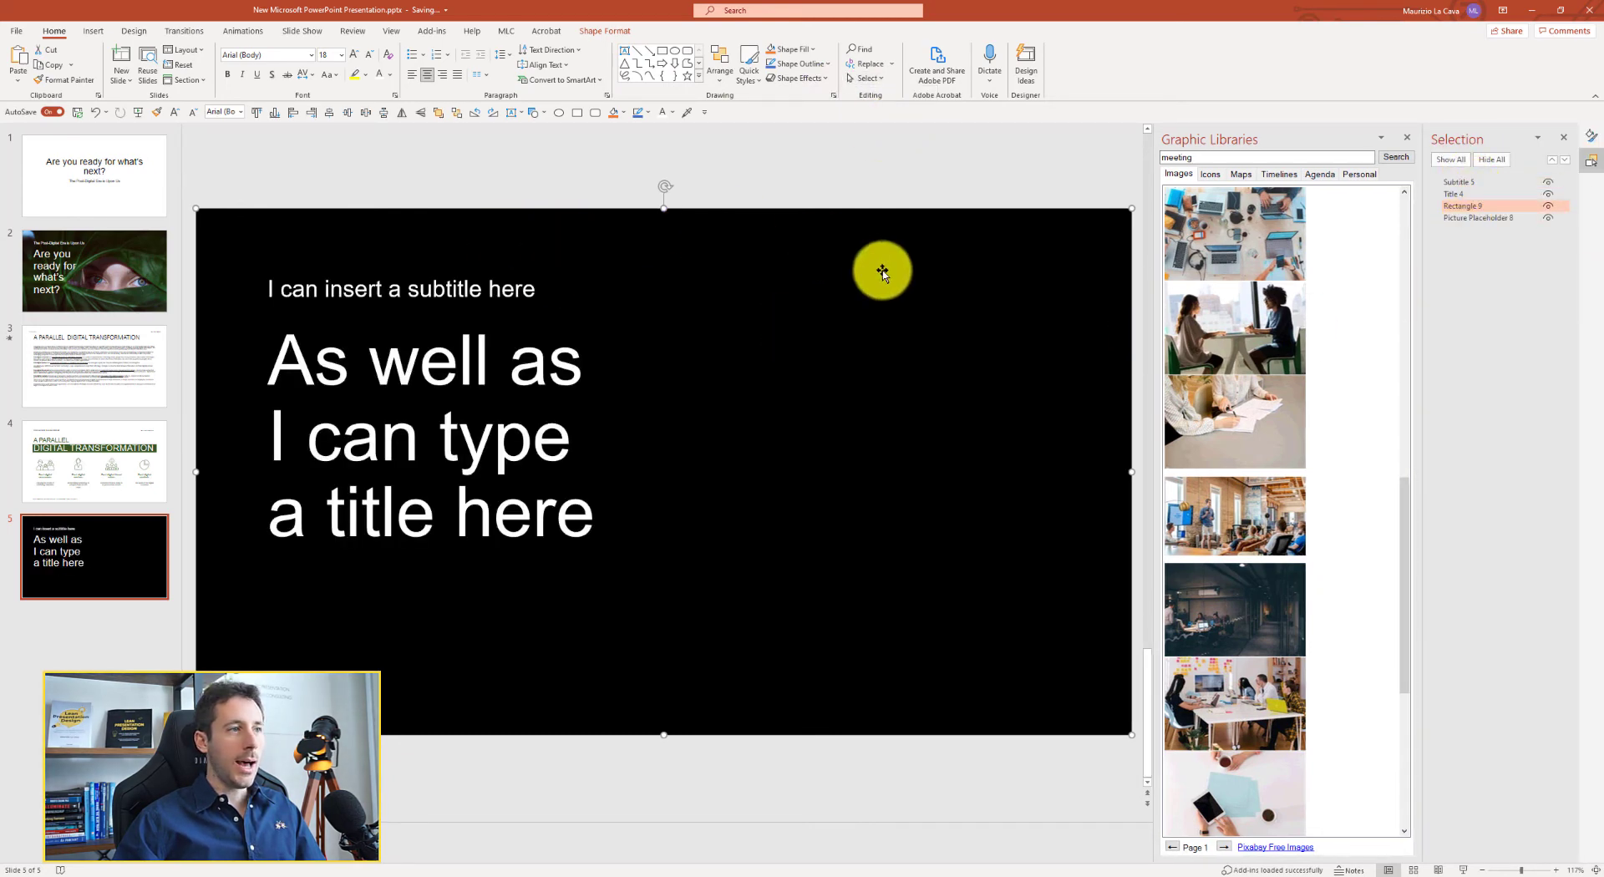
right_click(800, 308)
Switch the rectangle to a gradient fill and set its gradient stops to black.
click(869, 630)
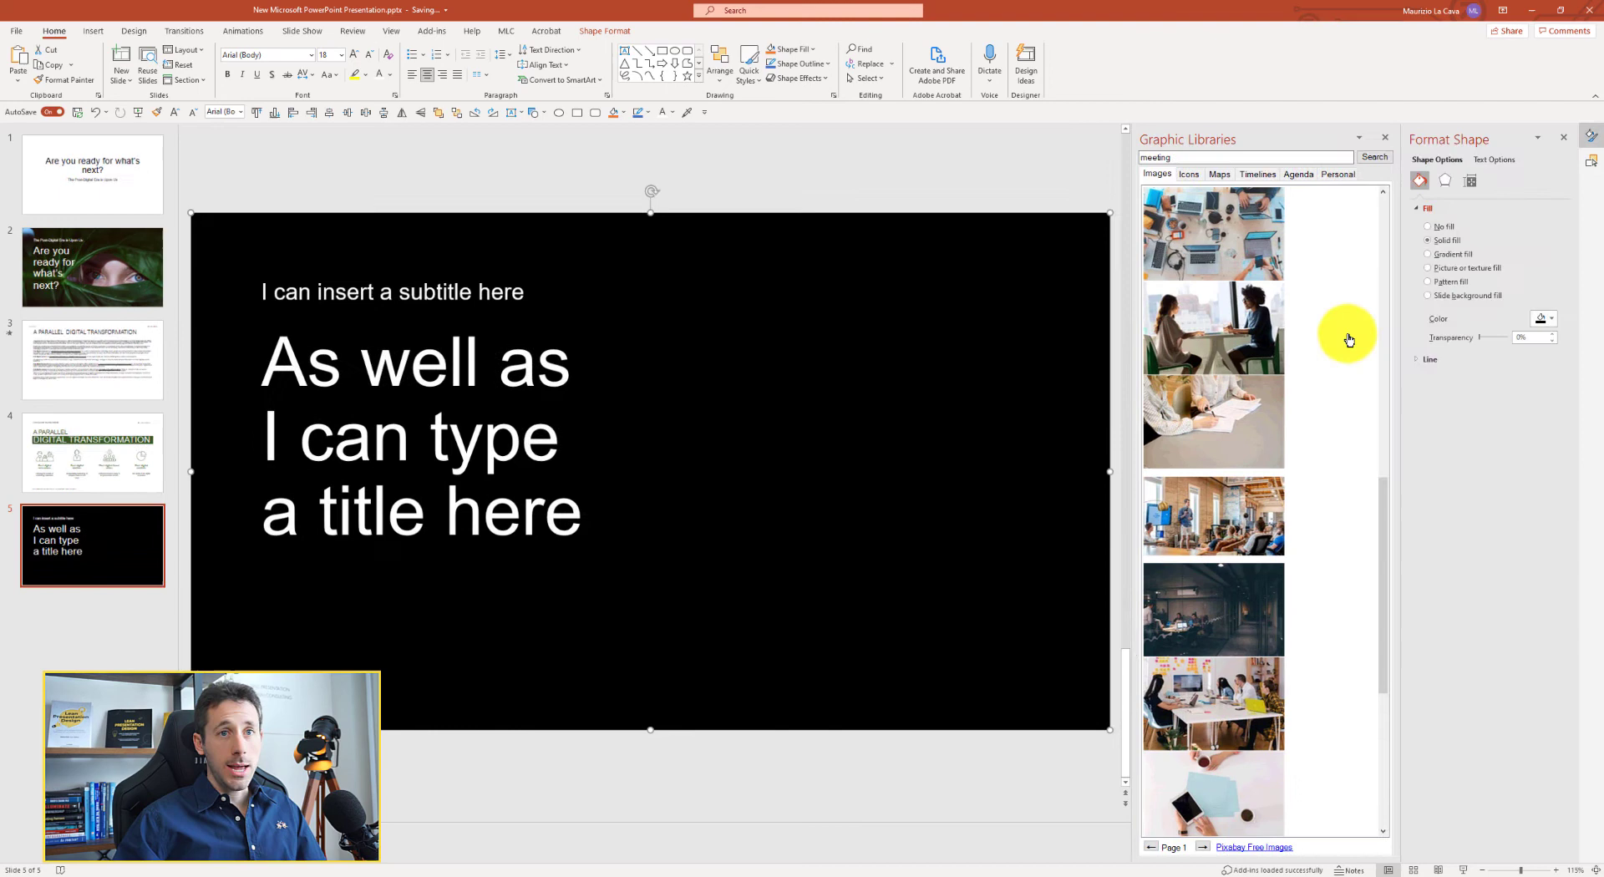
drag(1482, 342, 1495, 341)
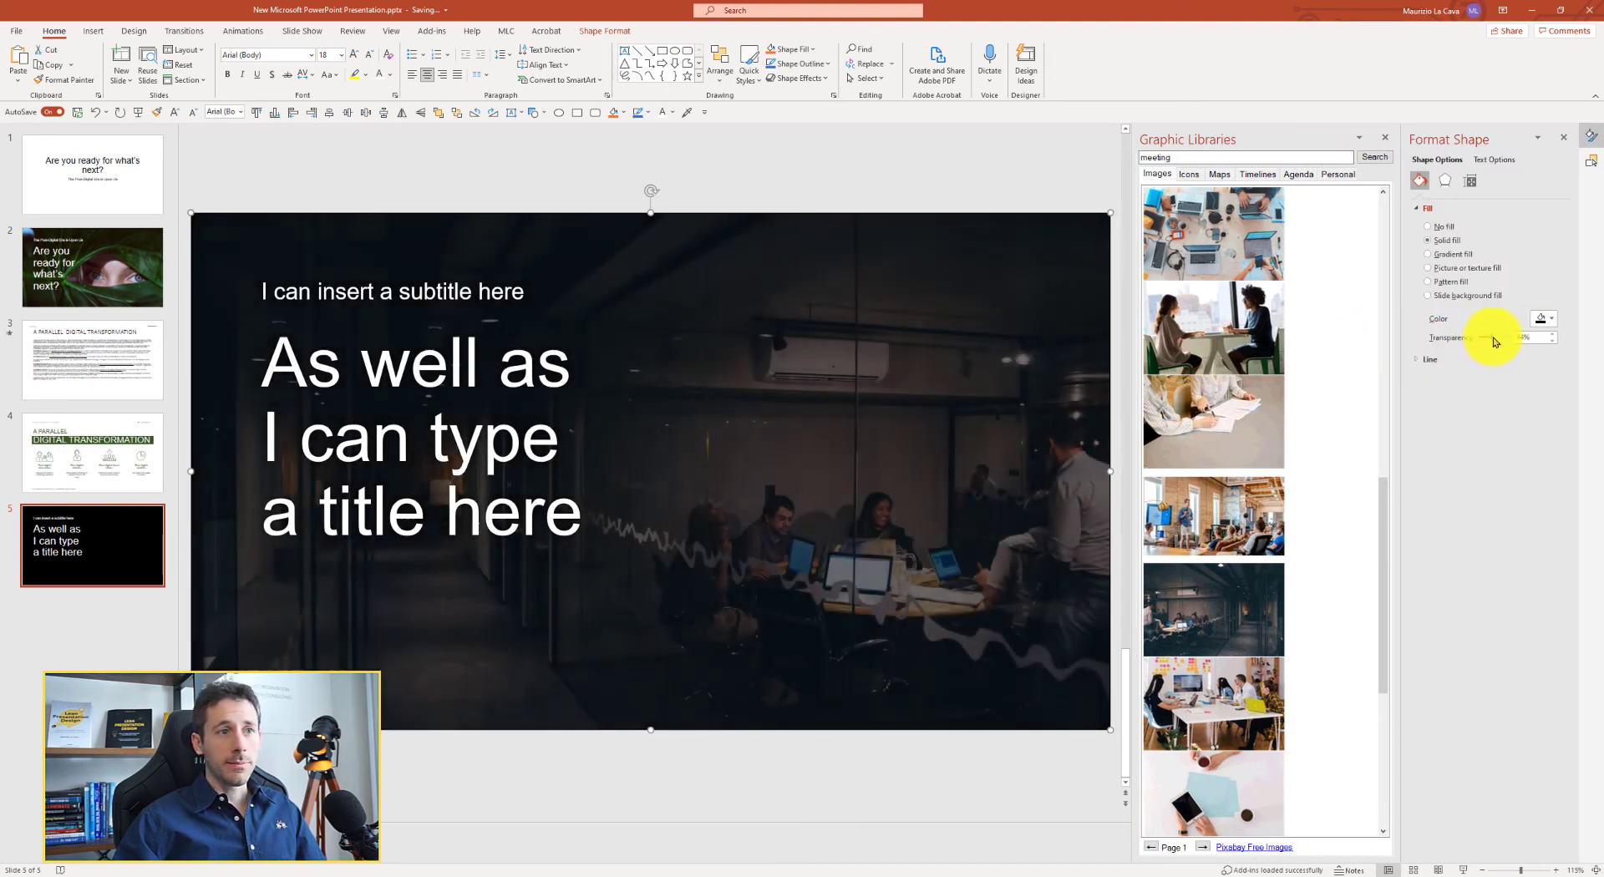
click(1452, 254)
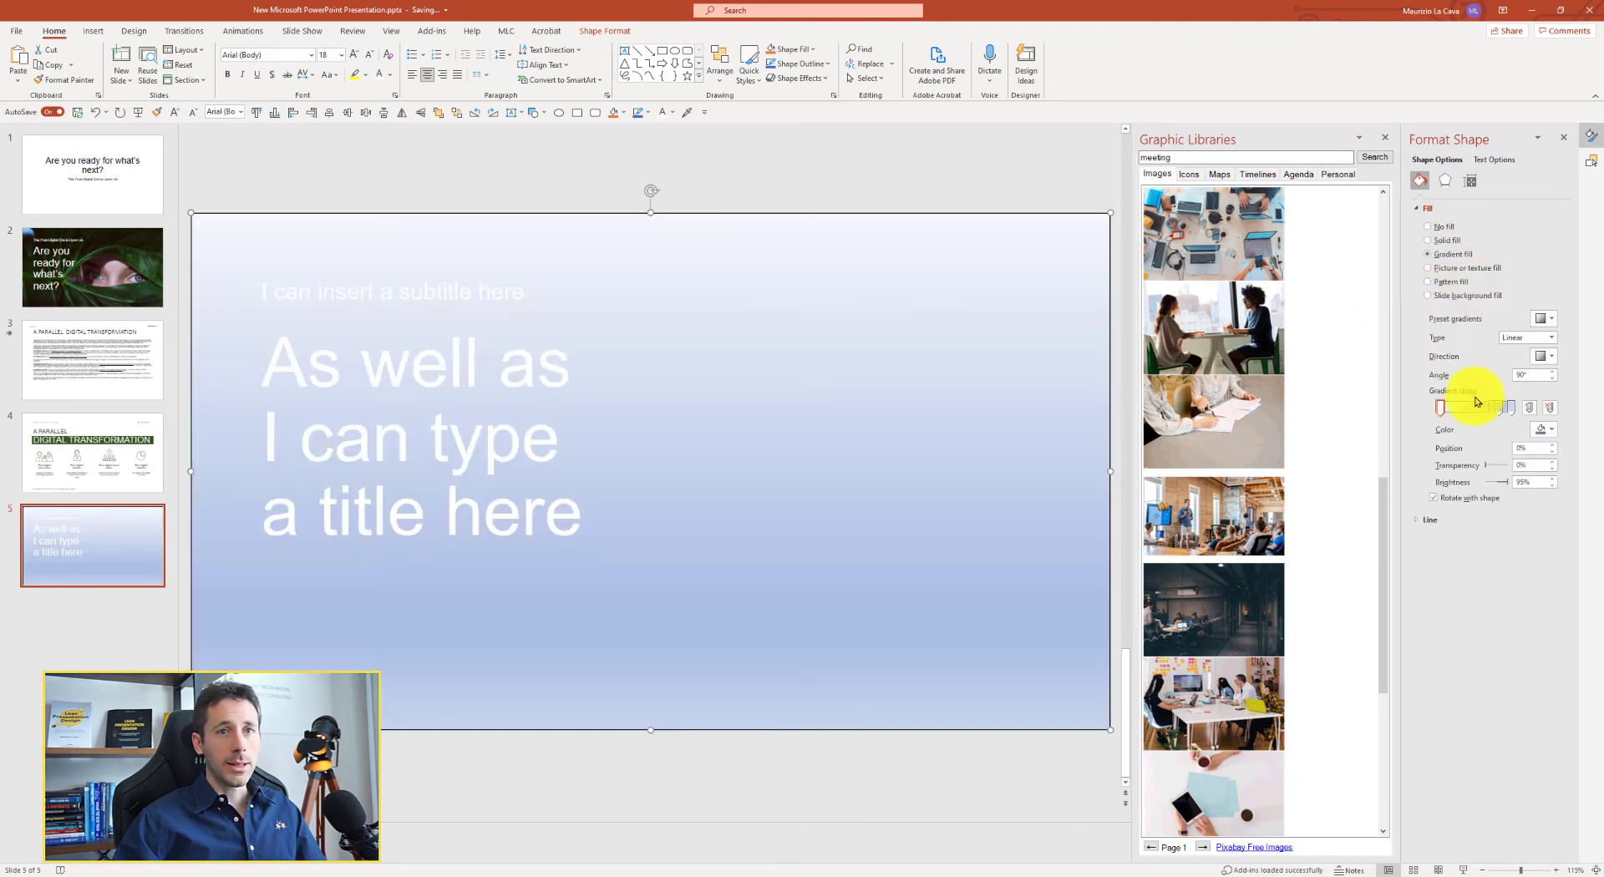
click(1541, 429)
click(1512, 462)
click(1511, 408)
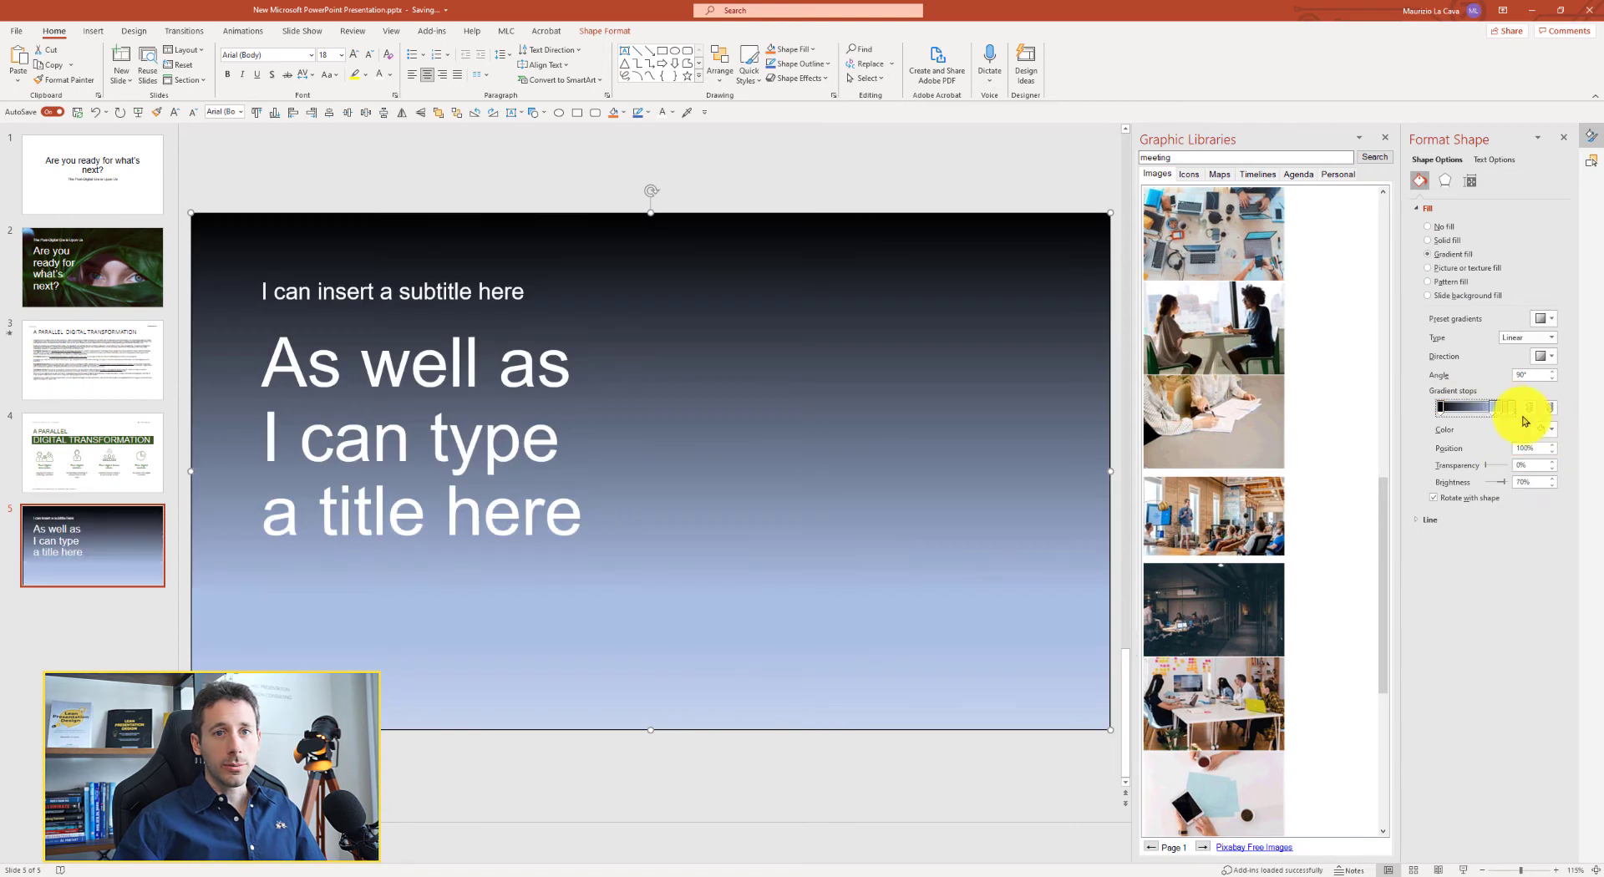
click(1543, 430)
click(1513, 462)
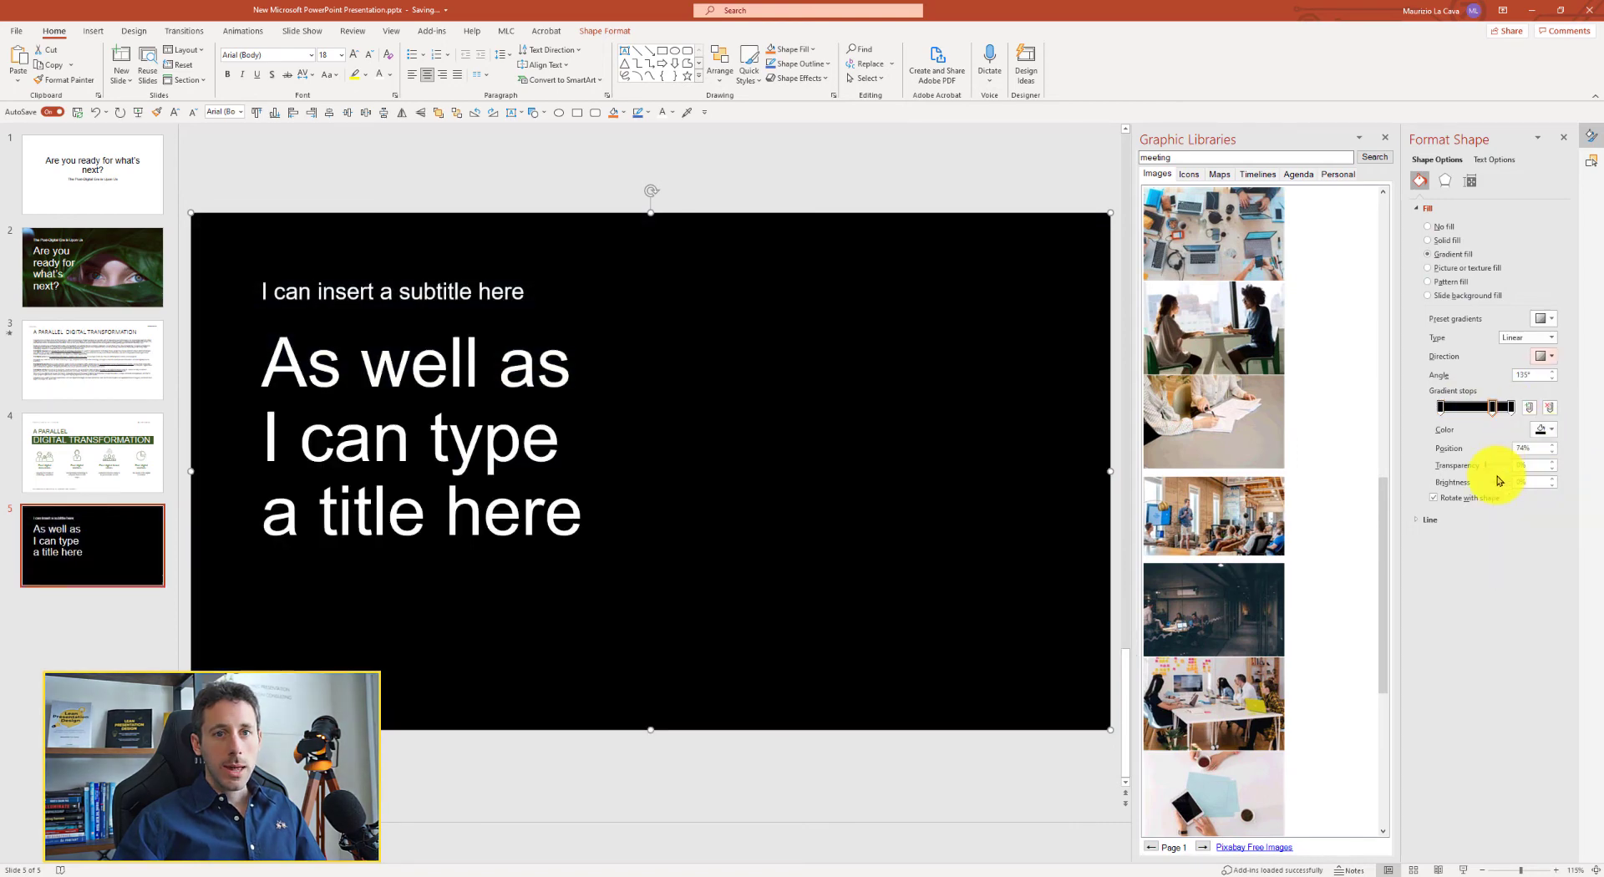
Make the end gradient stop 100% transparent so the photo shows through.
click(1510, 407)
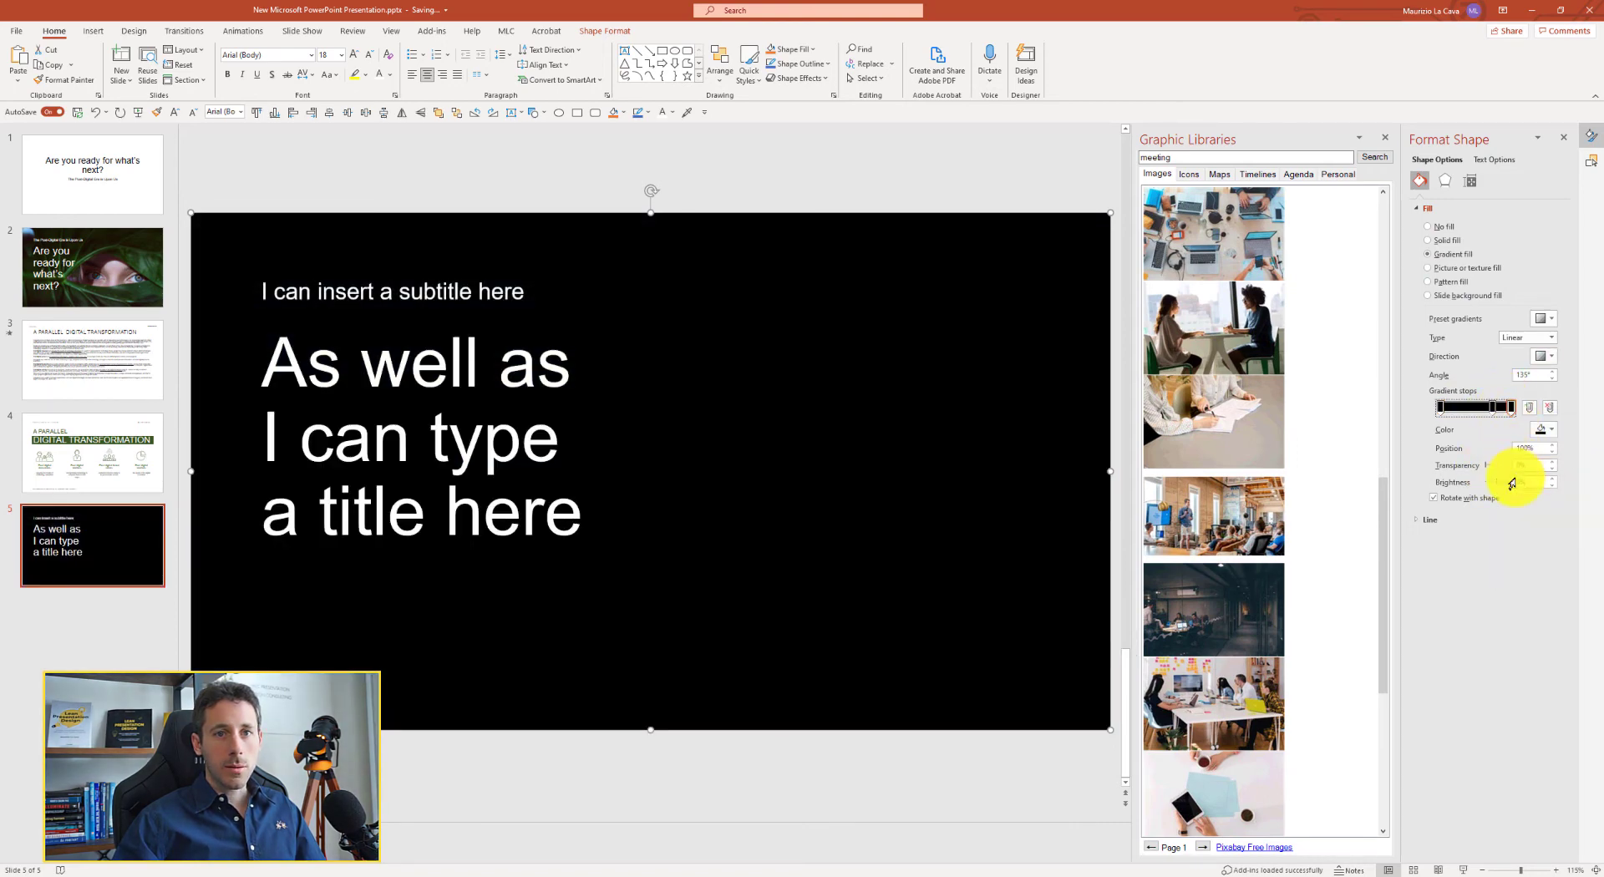
mouse_move(1495, 470)
mouse_down()
mouse_move(1520, 472)
mouse_move(1487, 473)
mouse_up()
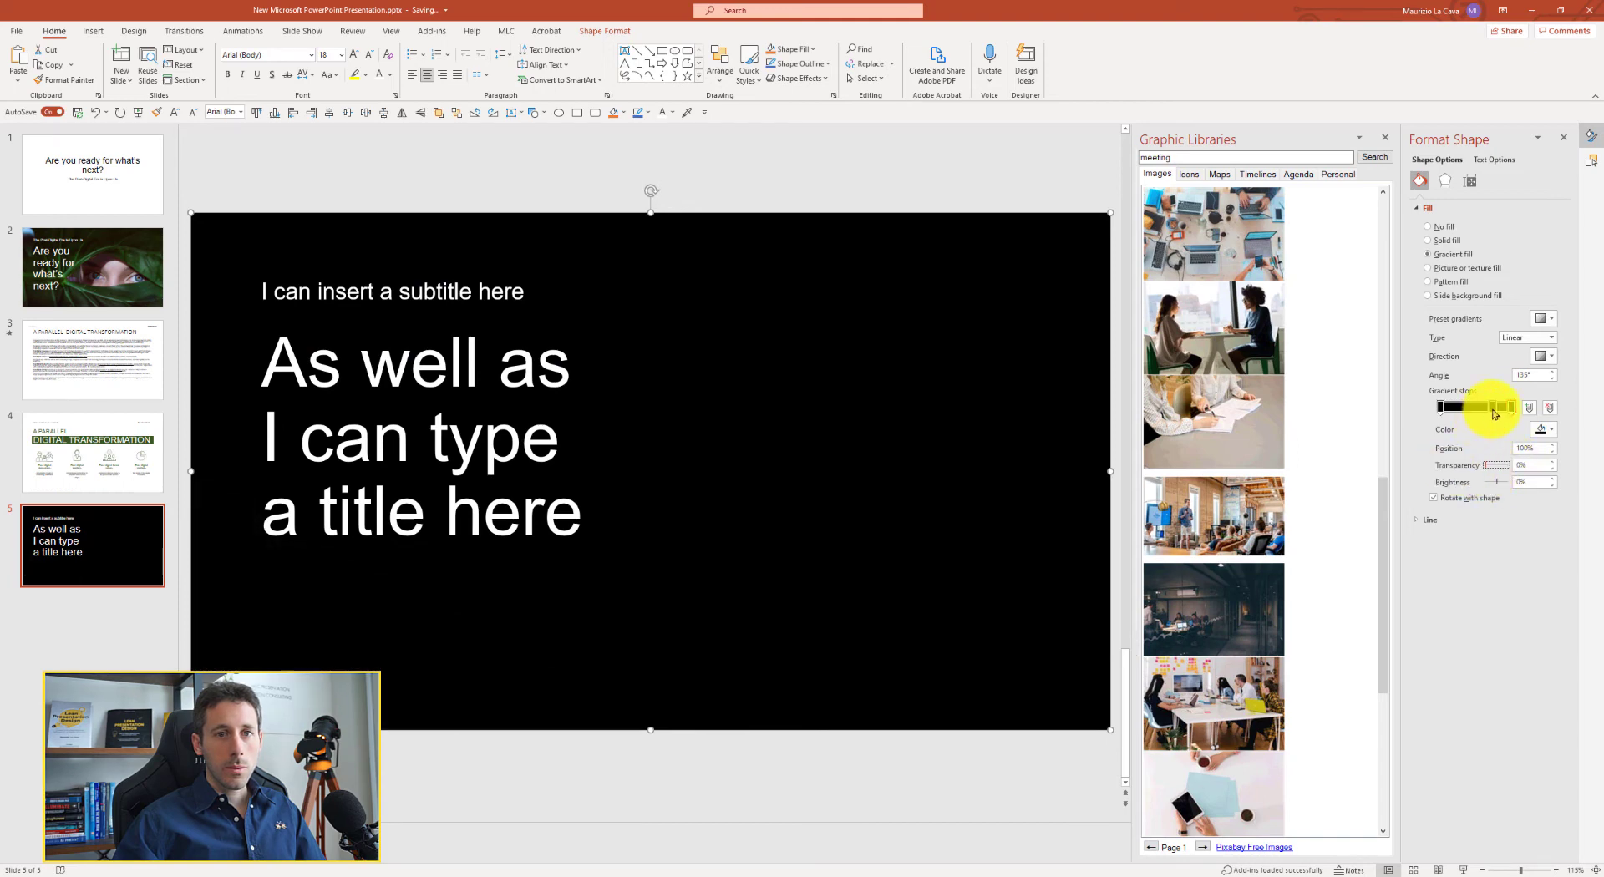
mouse_move(1488, 470)
mouse_down()
mouse_move(1540, 468)
mouse_move(1481, 465)
mouse_move(1503, 469)
mouse_up()
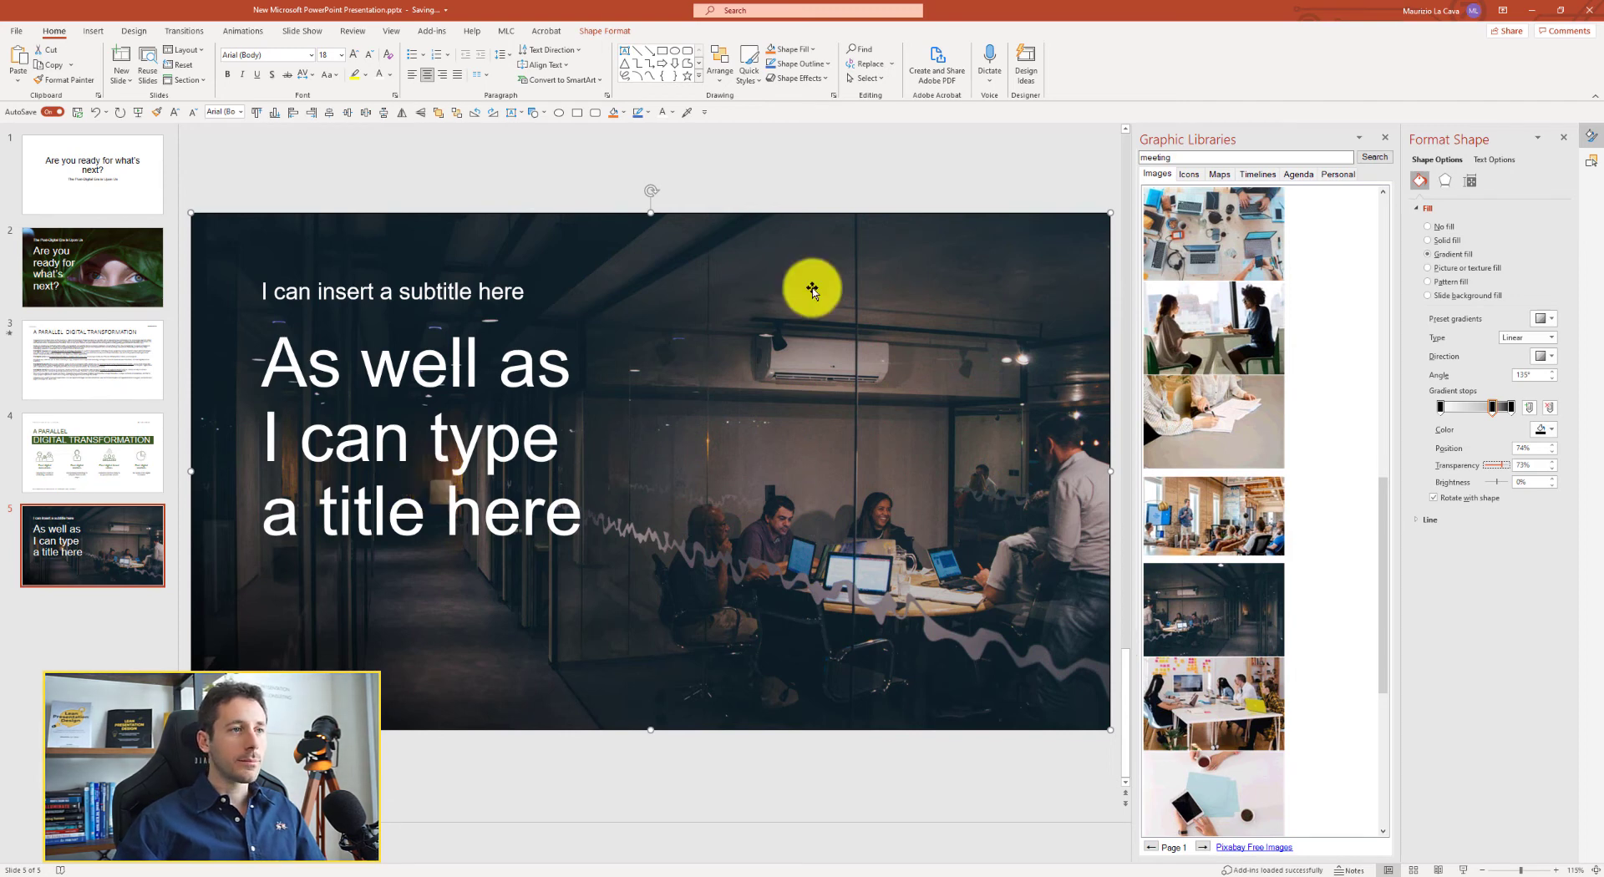
click(752, 177)
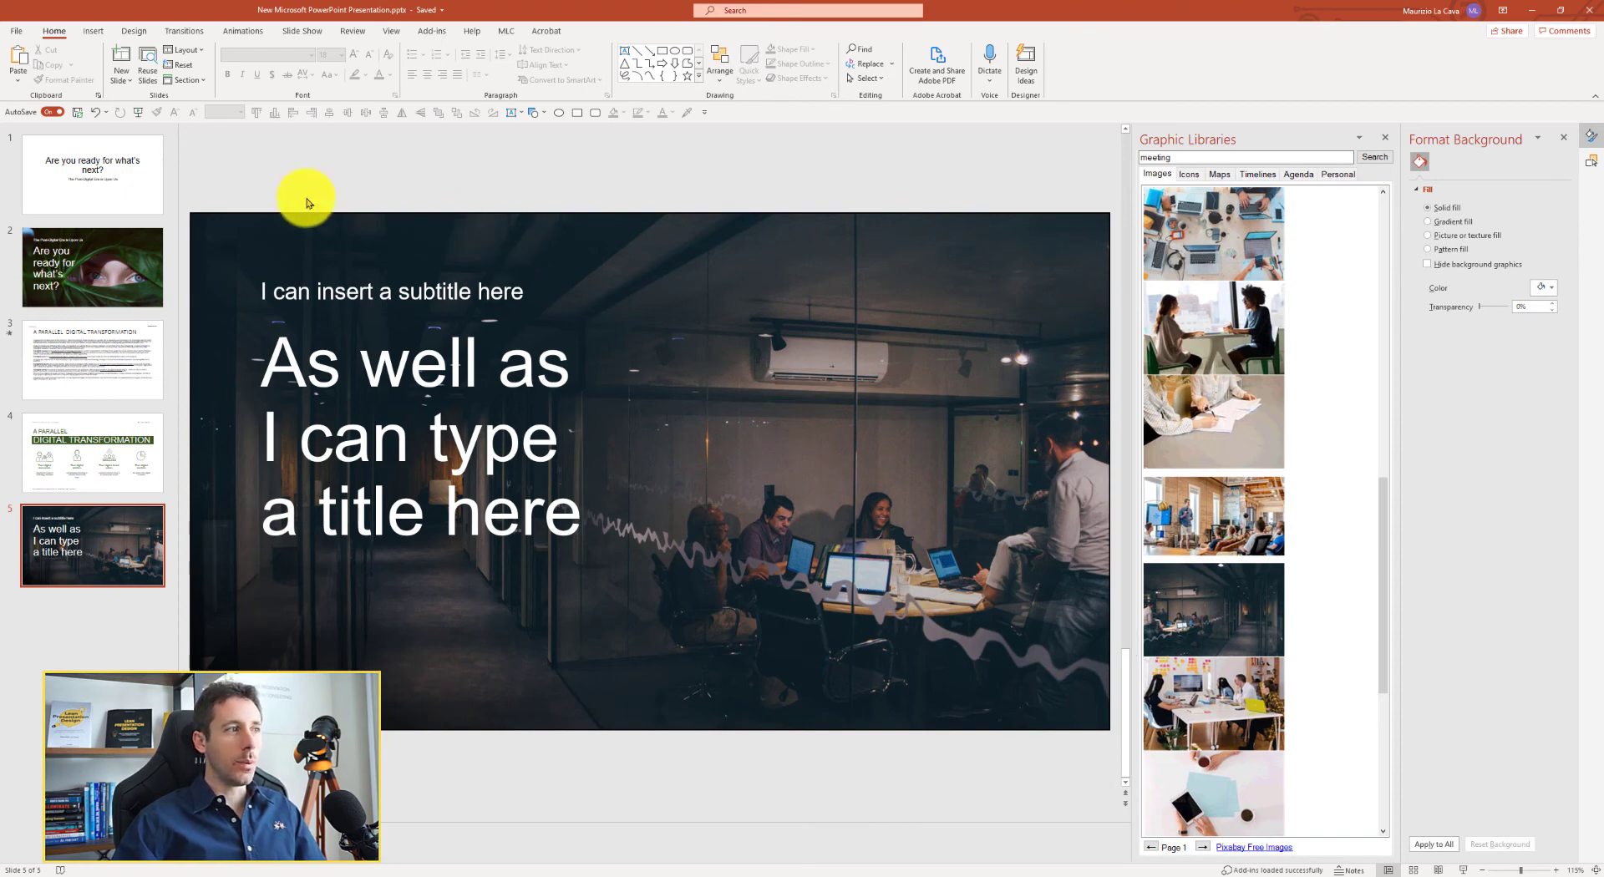
Copy slide 4's 'Trend 4' and '#TECHVISION2019' headers into a master layout and lower its title.
click(97, 458)
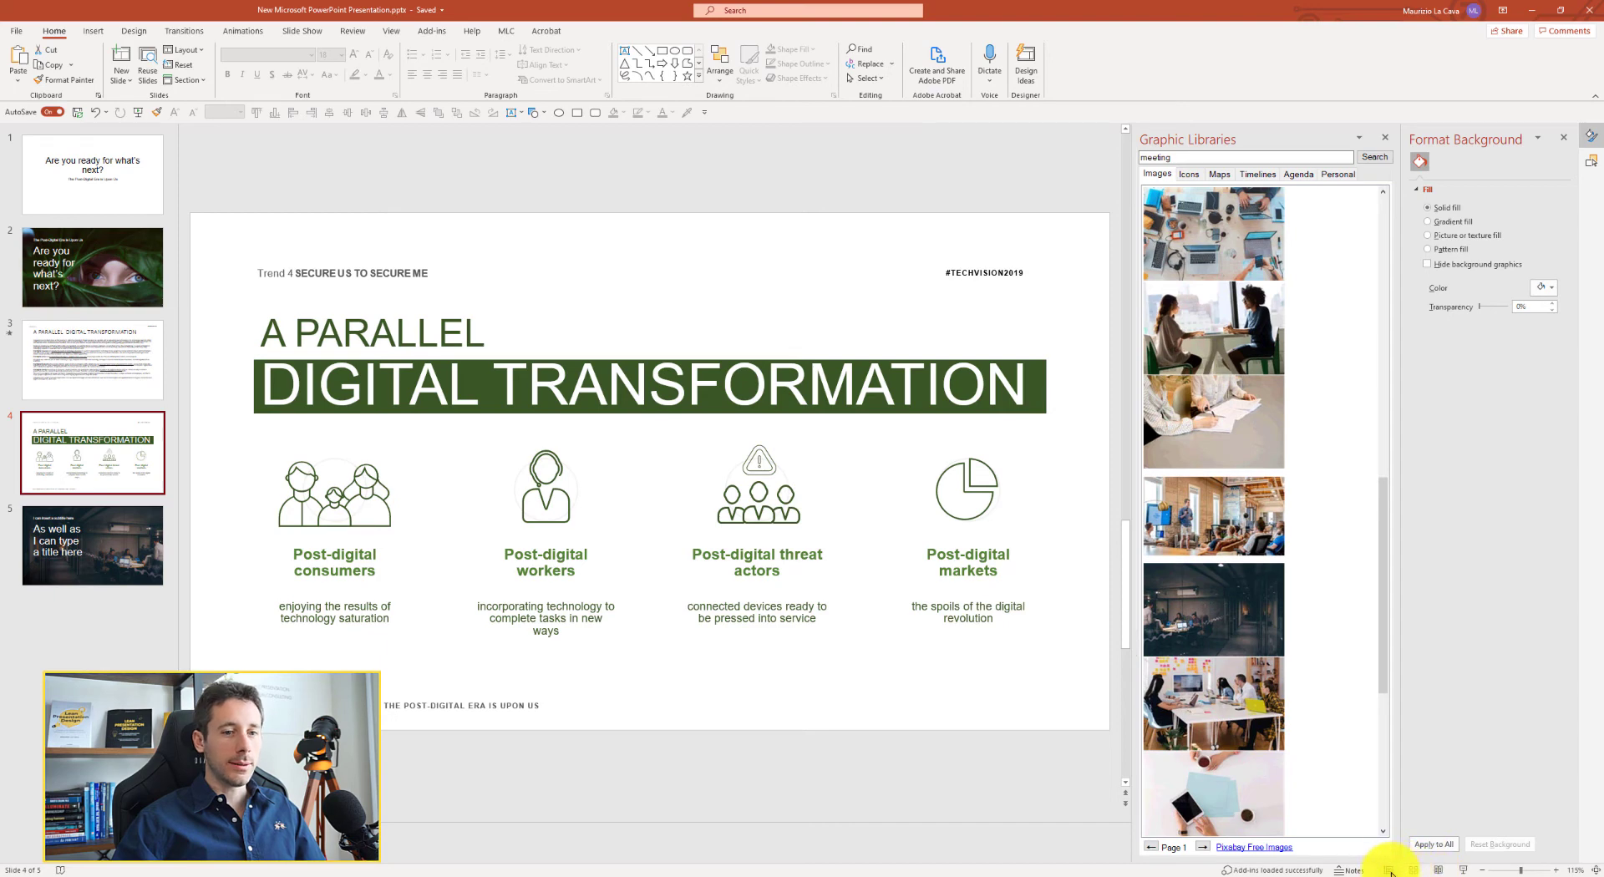
shift+click(1387, 870)
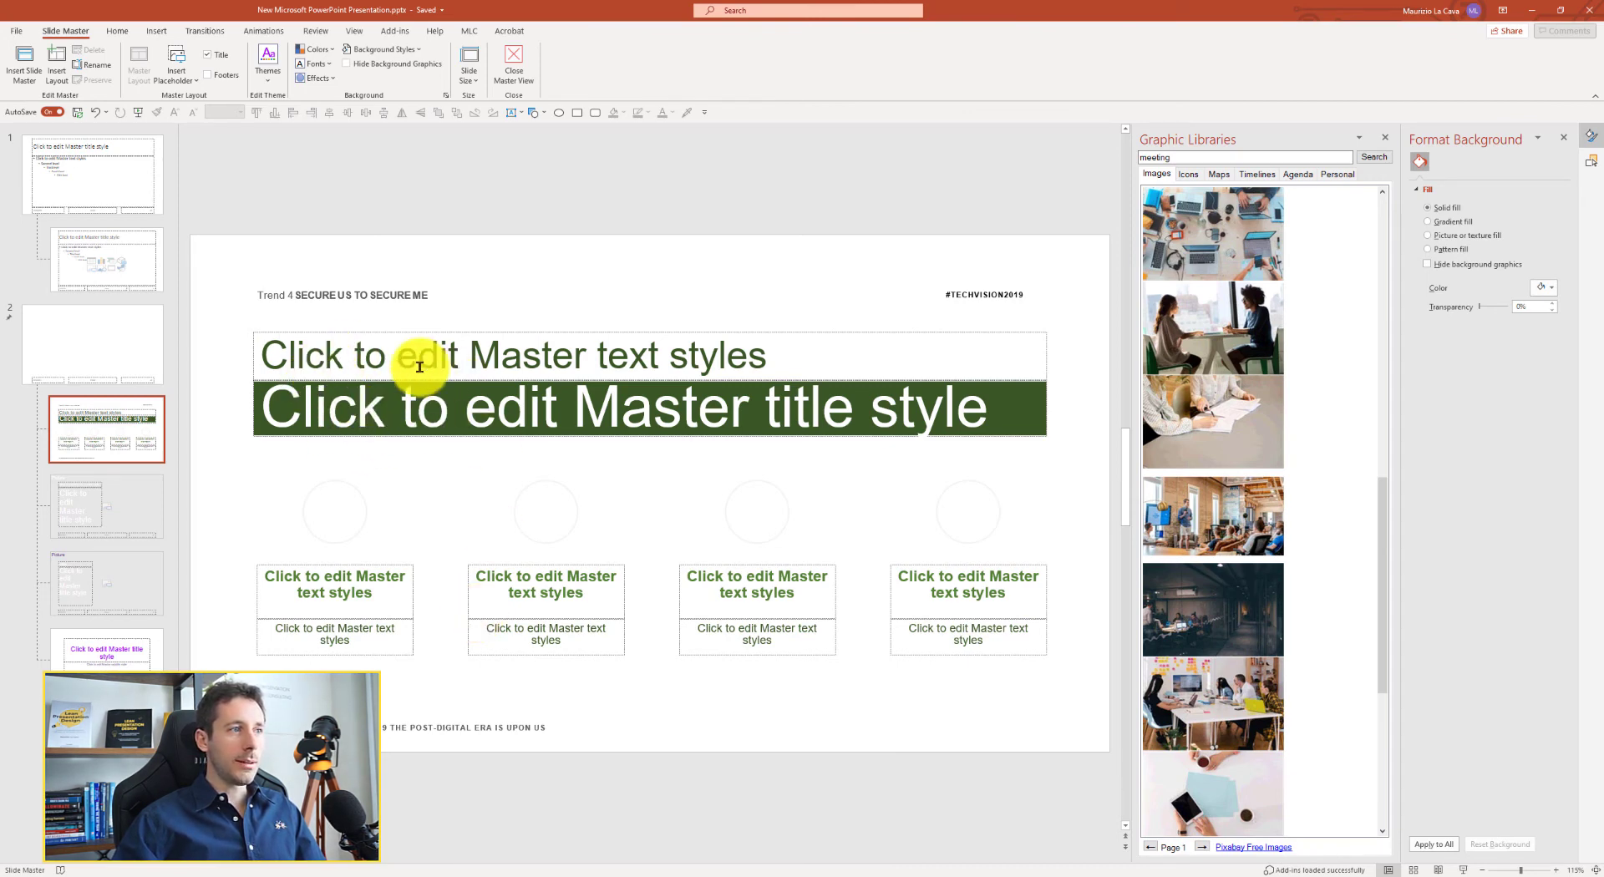
drag(754, 308, 1086, 343)
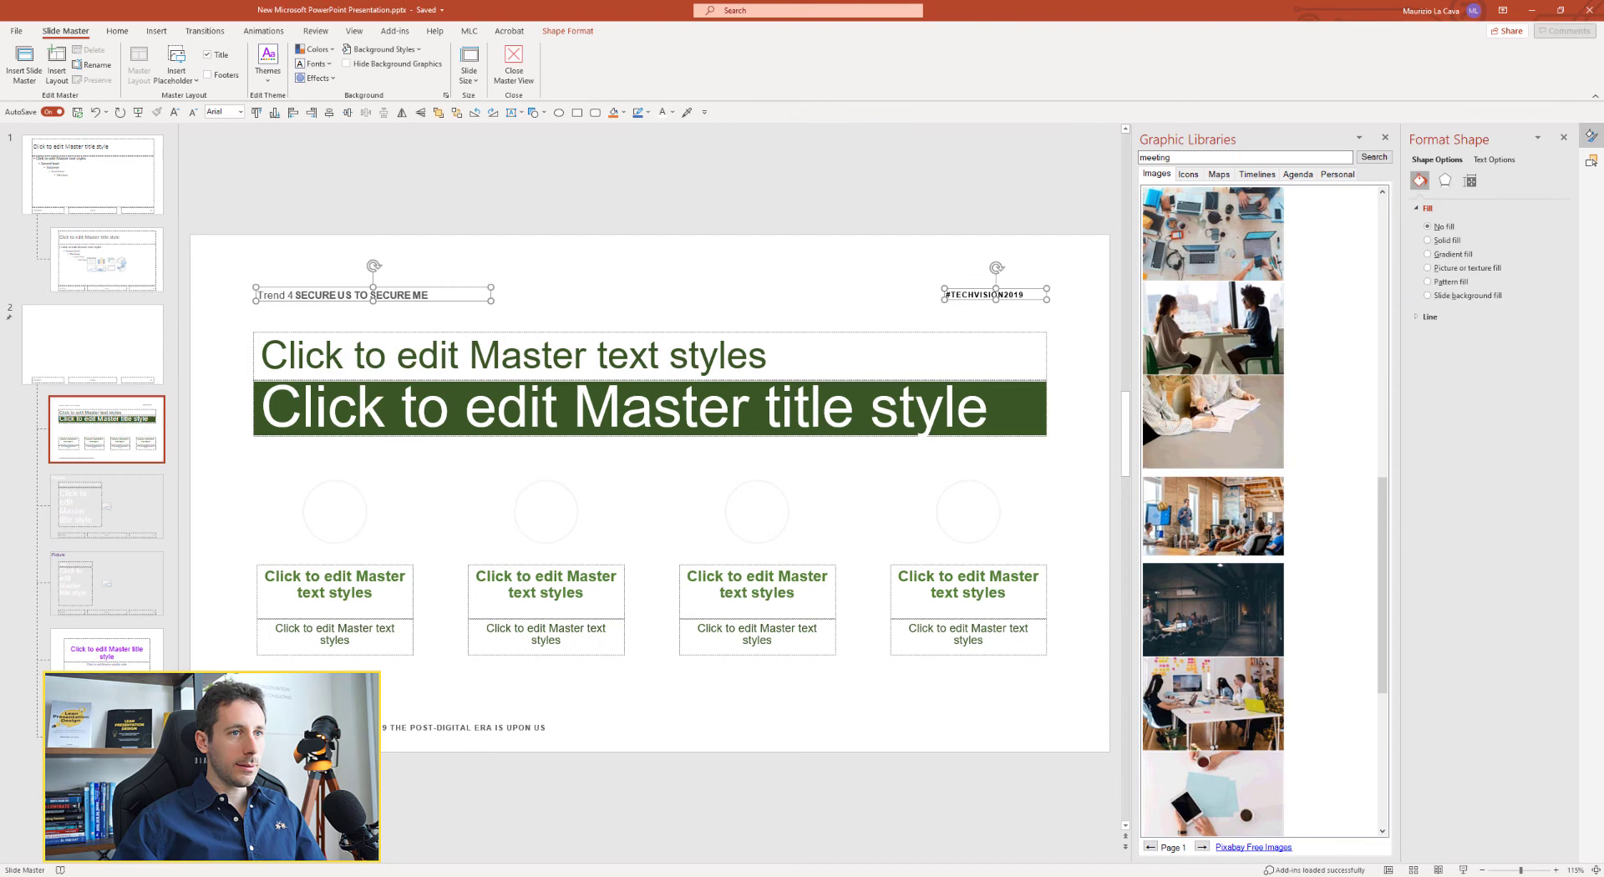
key(Page_Down)
key(ctrl+v)
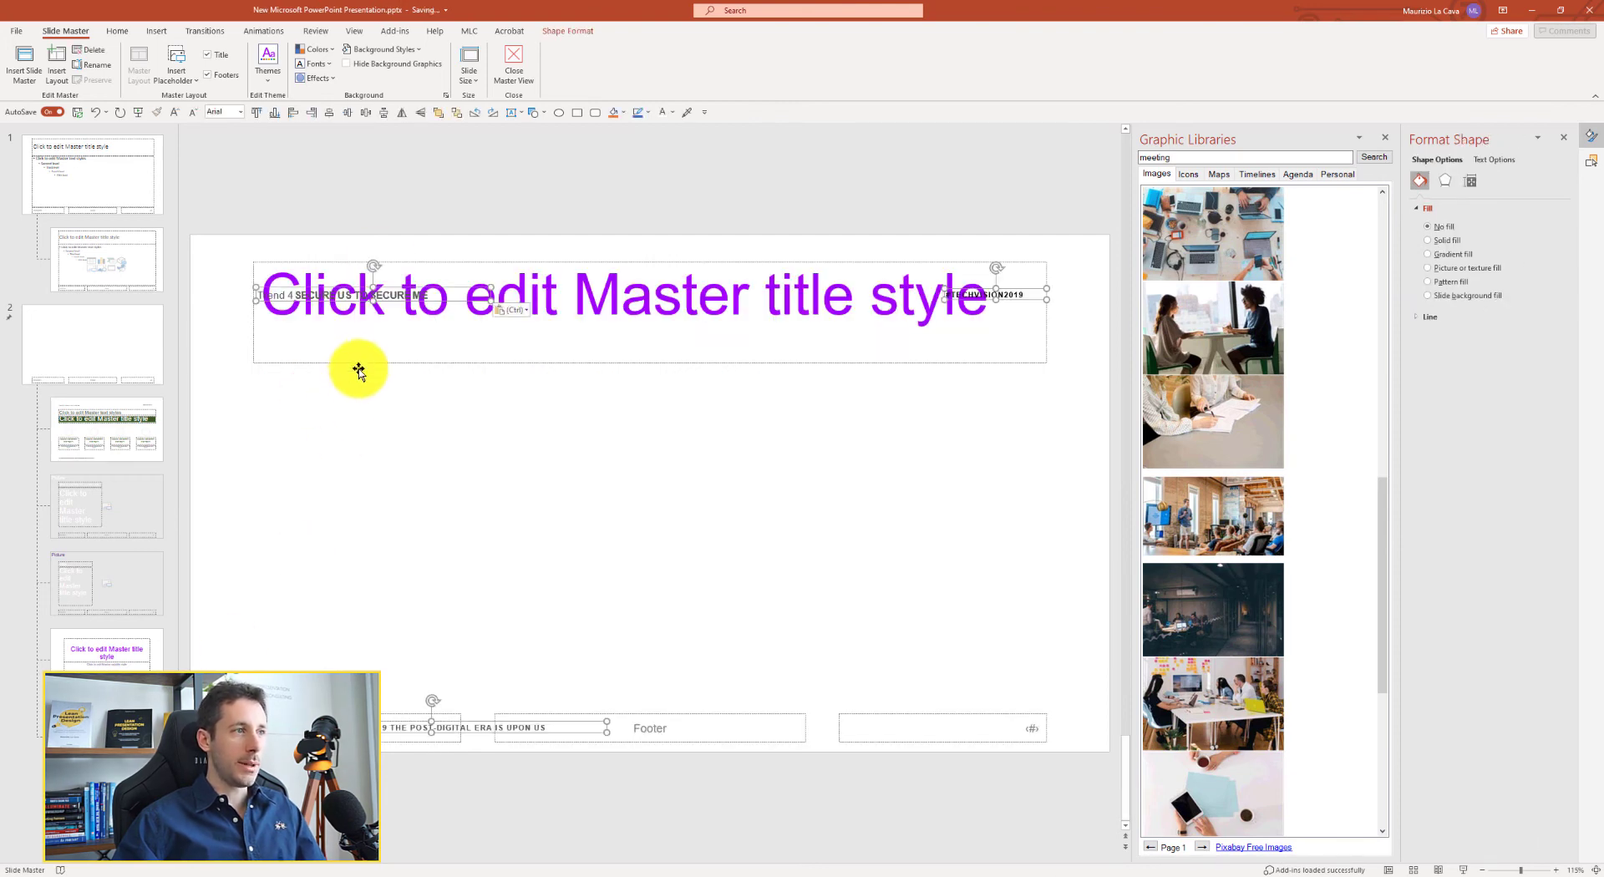
drag(412, 420, 412, 459)
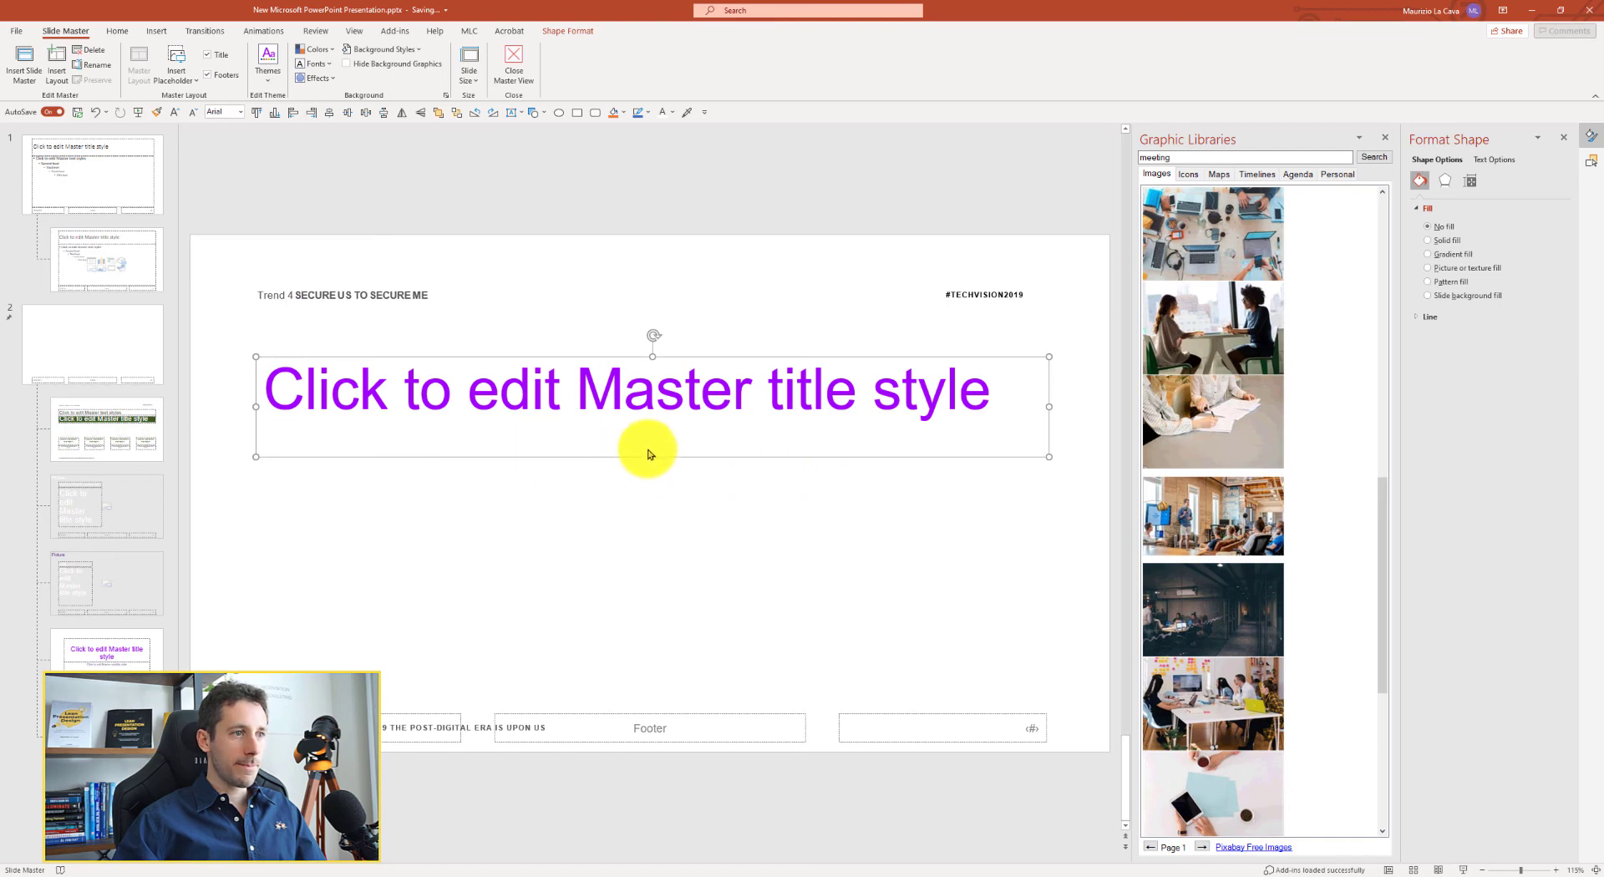
Shrink the title placeholder's height and fill it dark navy blue.
drag(652, 455, 651, 422)
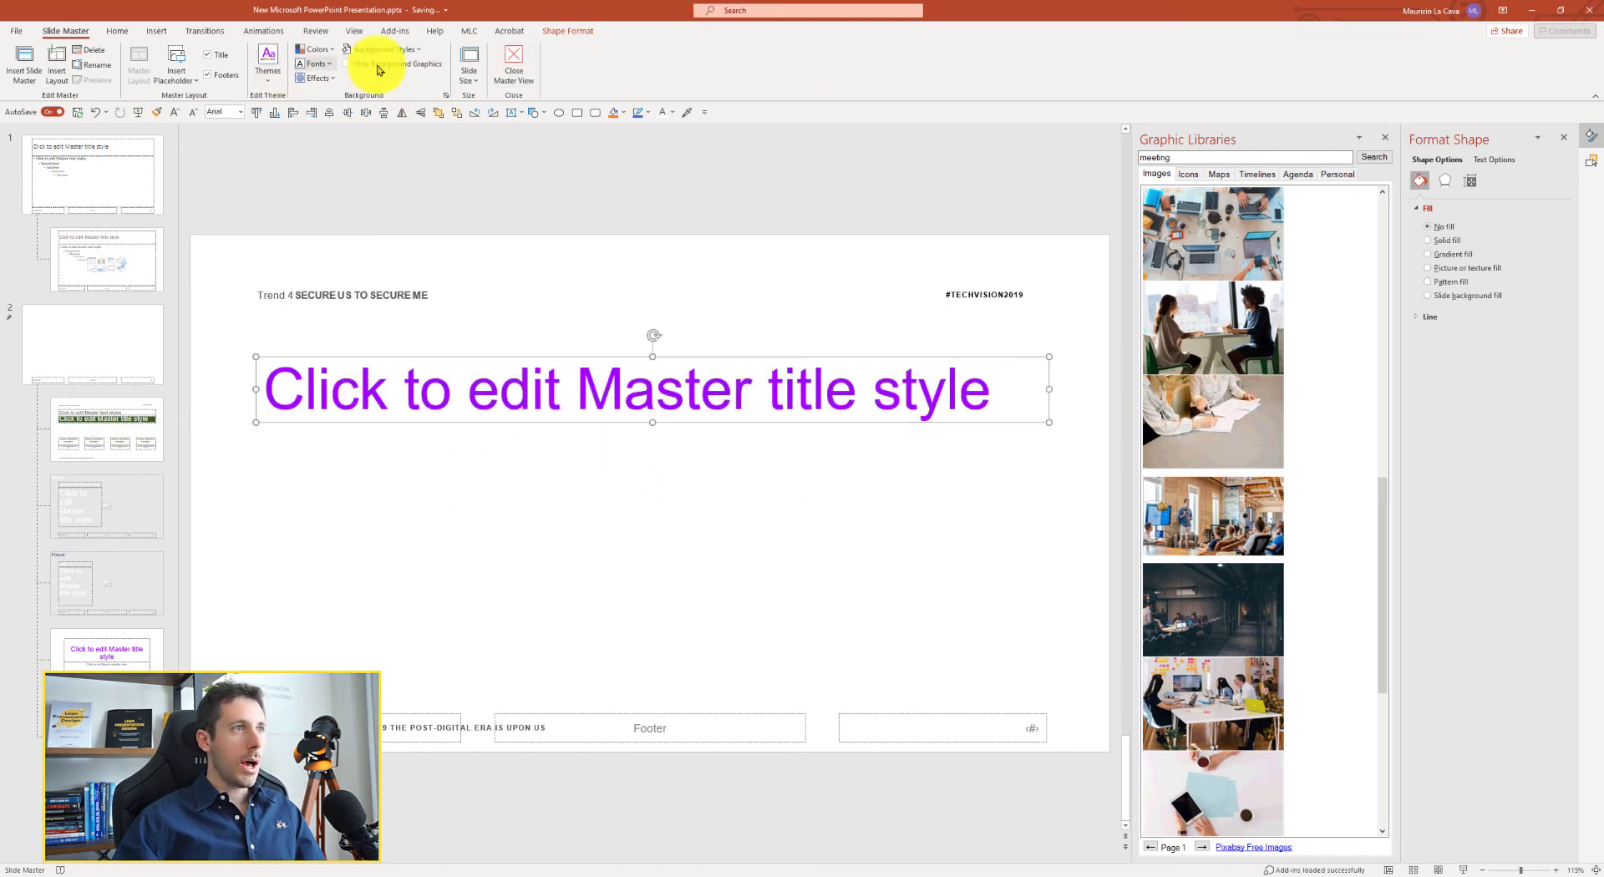
click(623, 112)
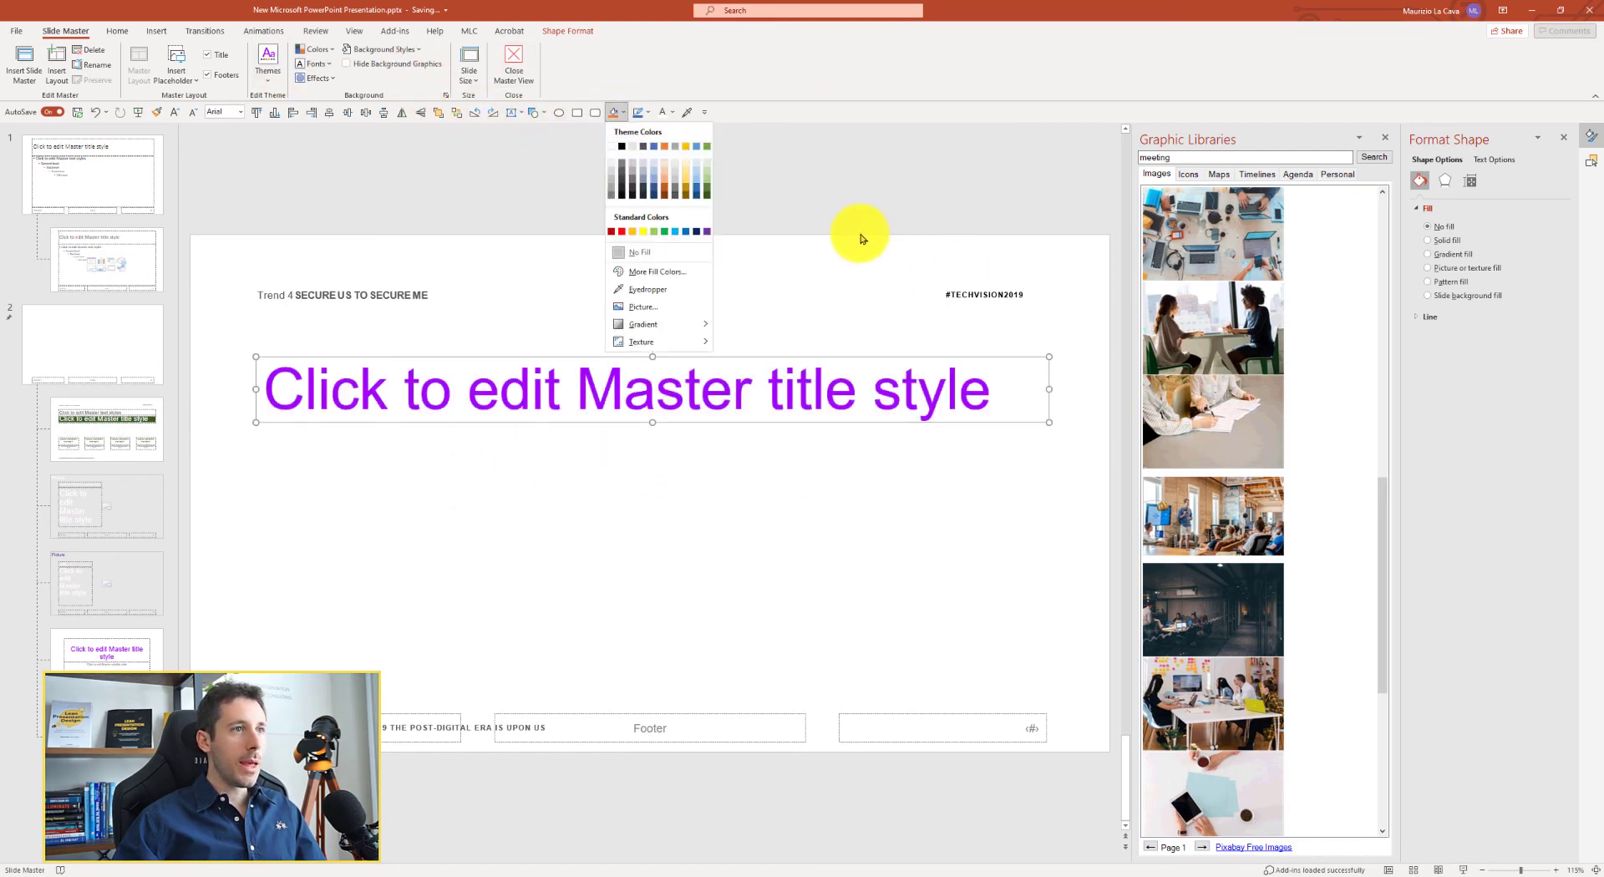
click(654, 198)
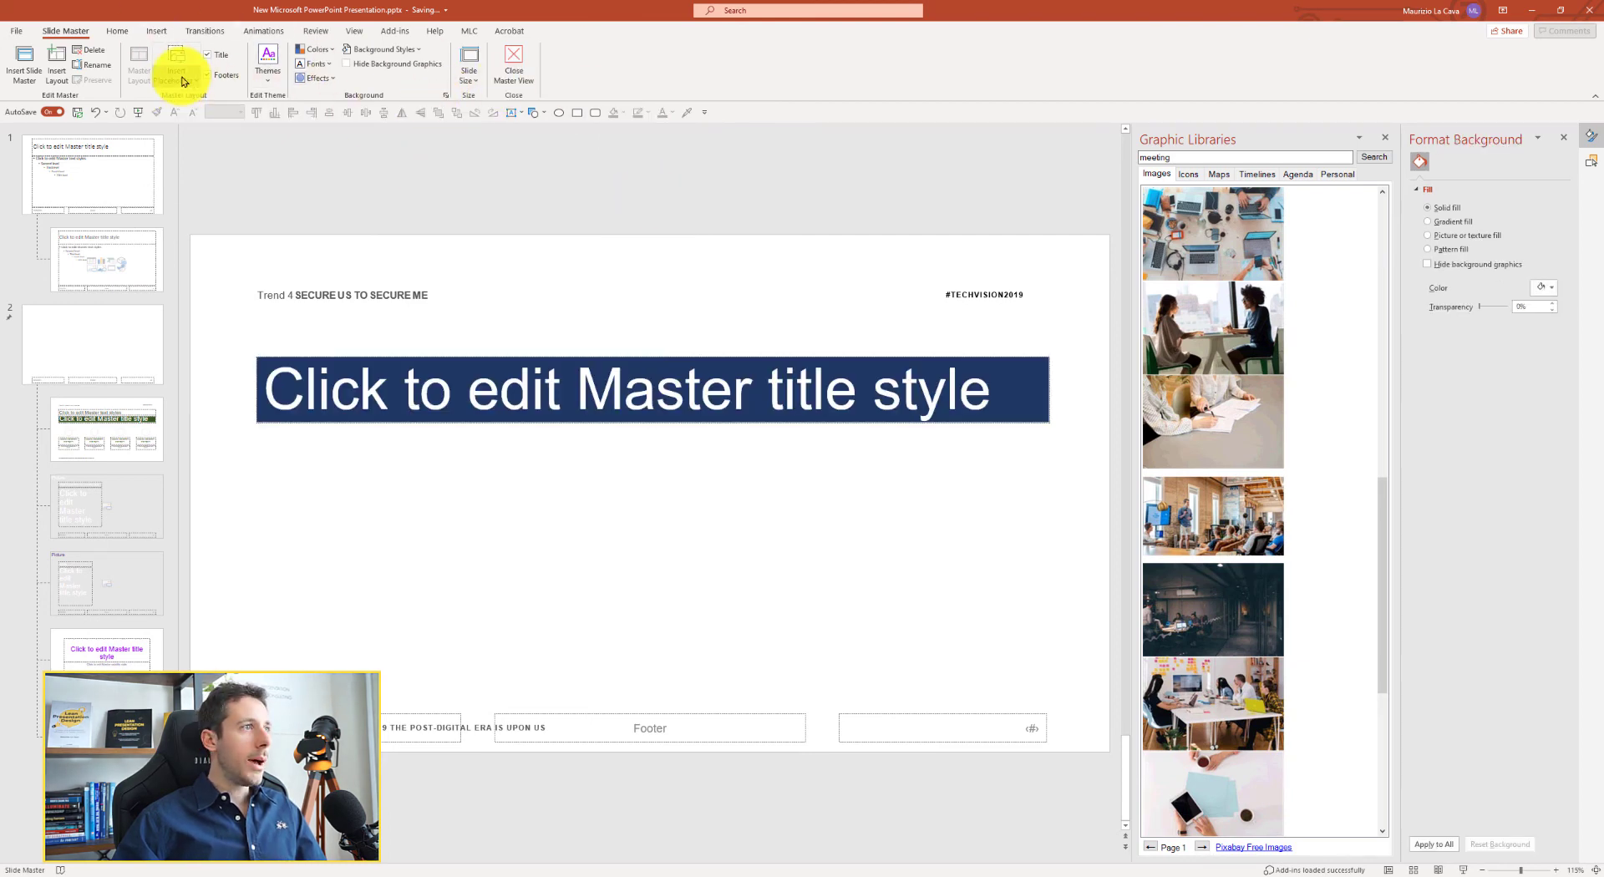
Add a dark-text subtitle placeholder above the title, then view the green four-column layout.
click(177, 69)
click(220, 142)
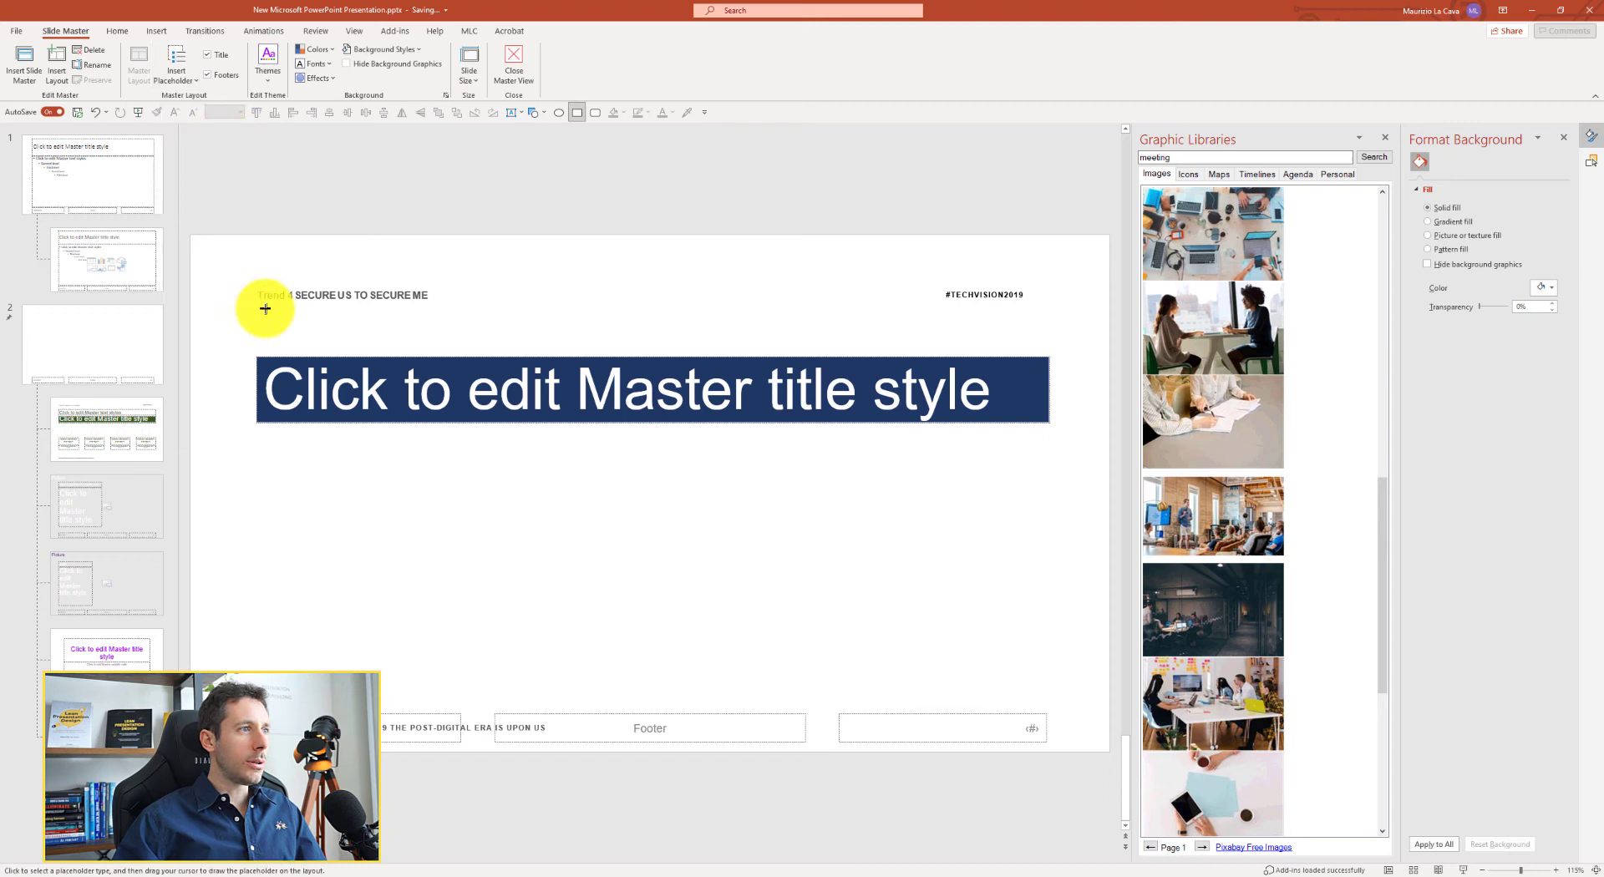
drag(257, 316, 1050, 348)
click(406, 338)
click(672, 112)
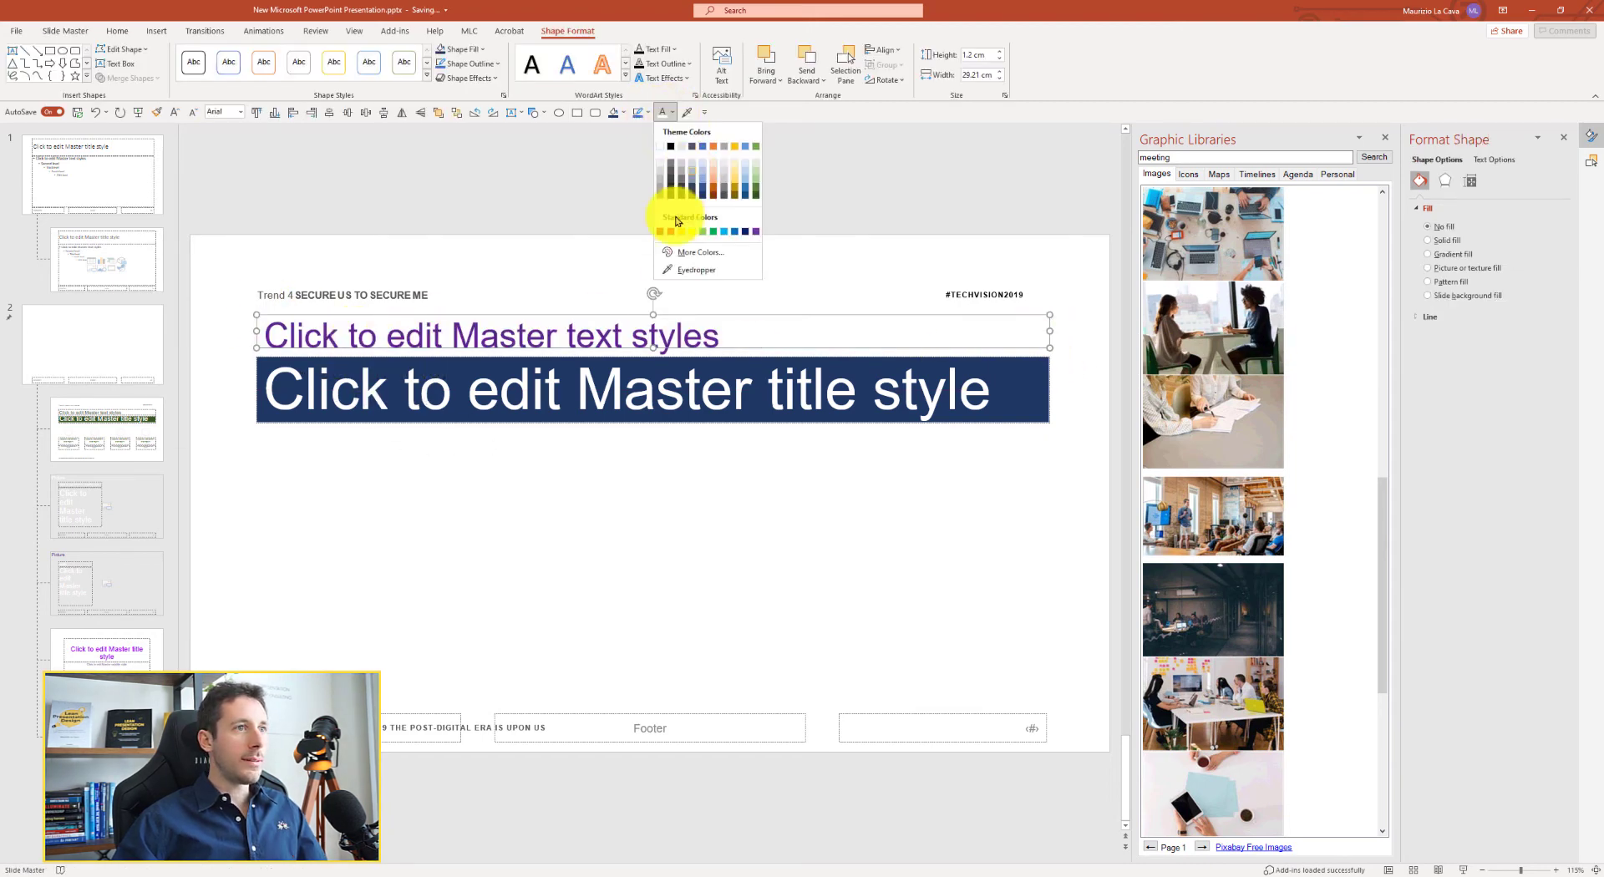
click(698, 193)
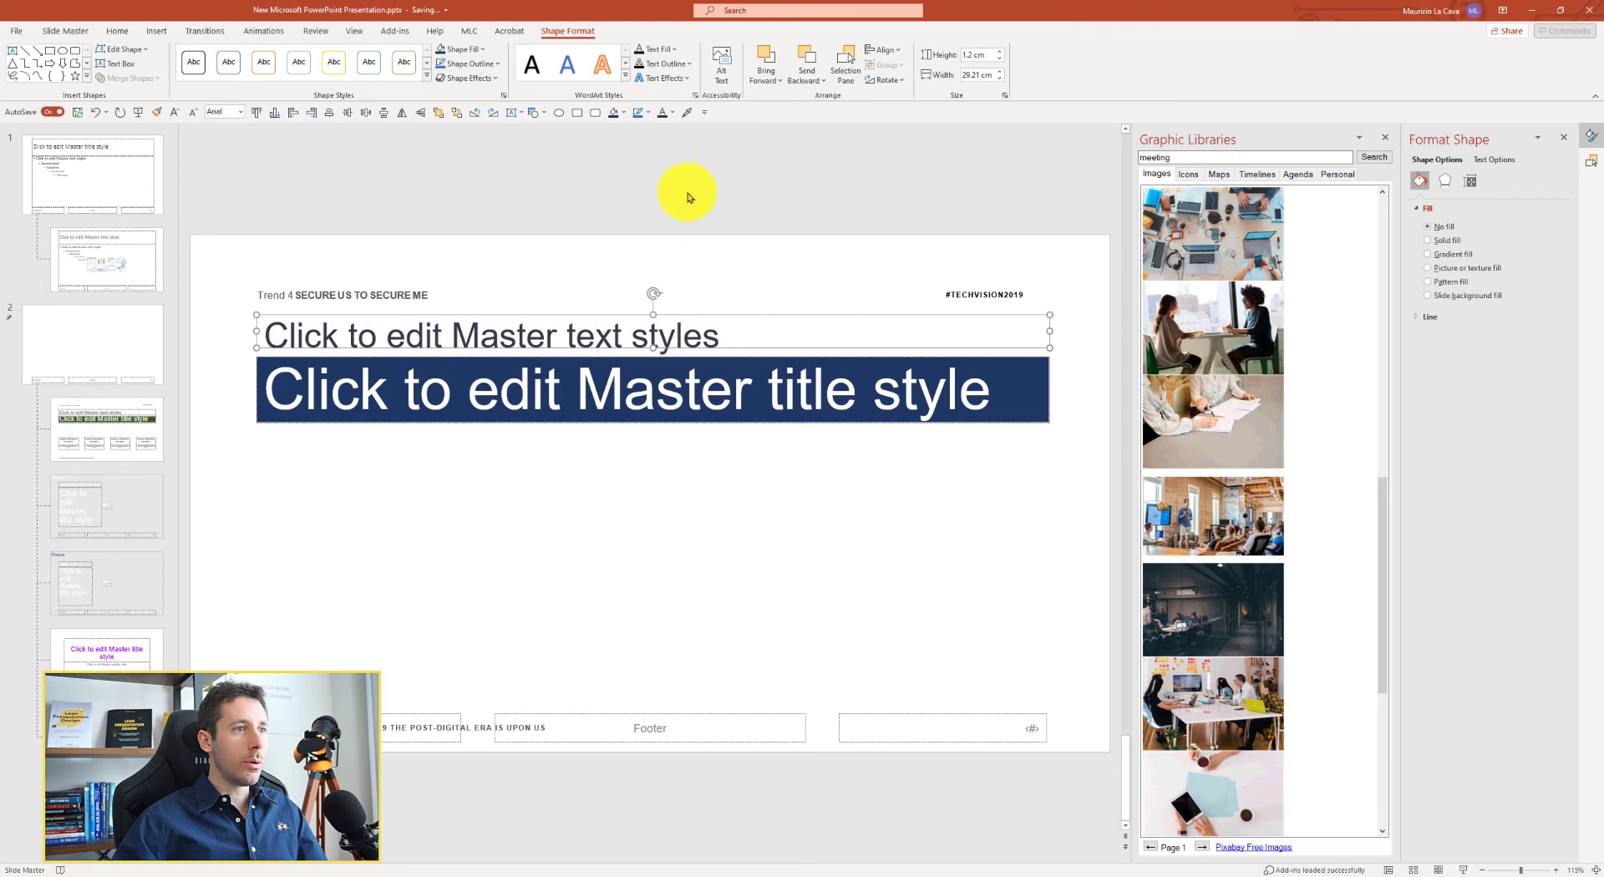
click(675, 112)
click(662, 109)
click(675, 112)
click(408, 515)
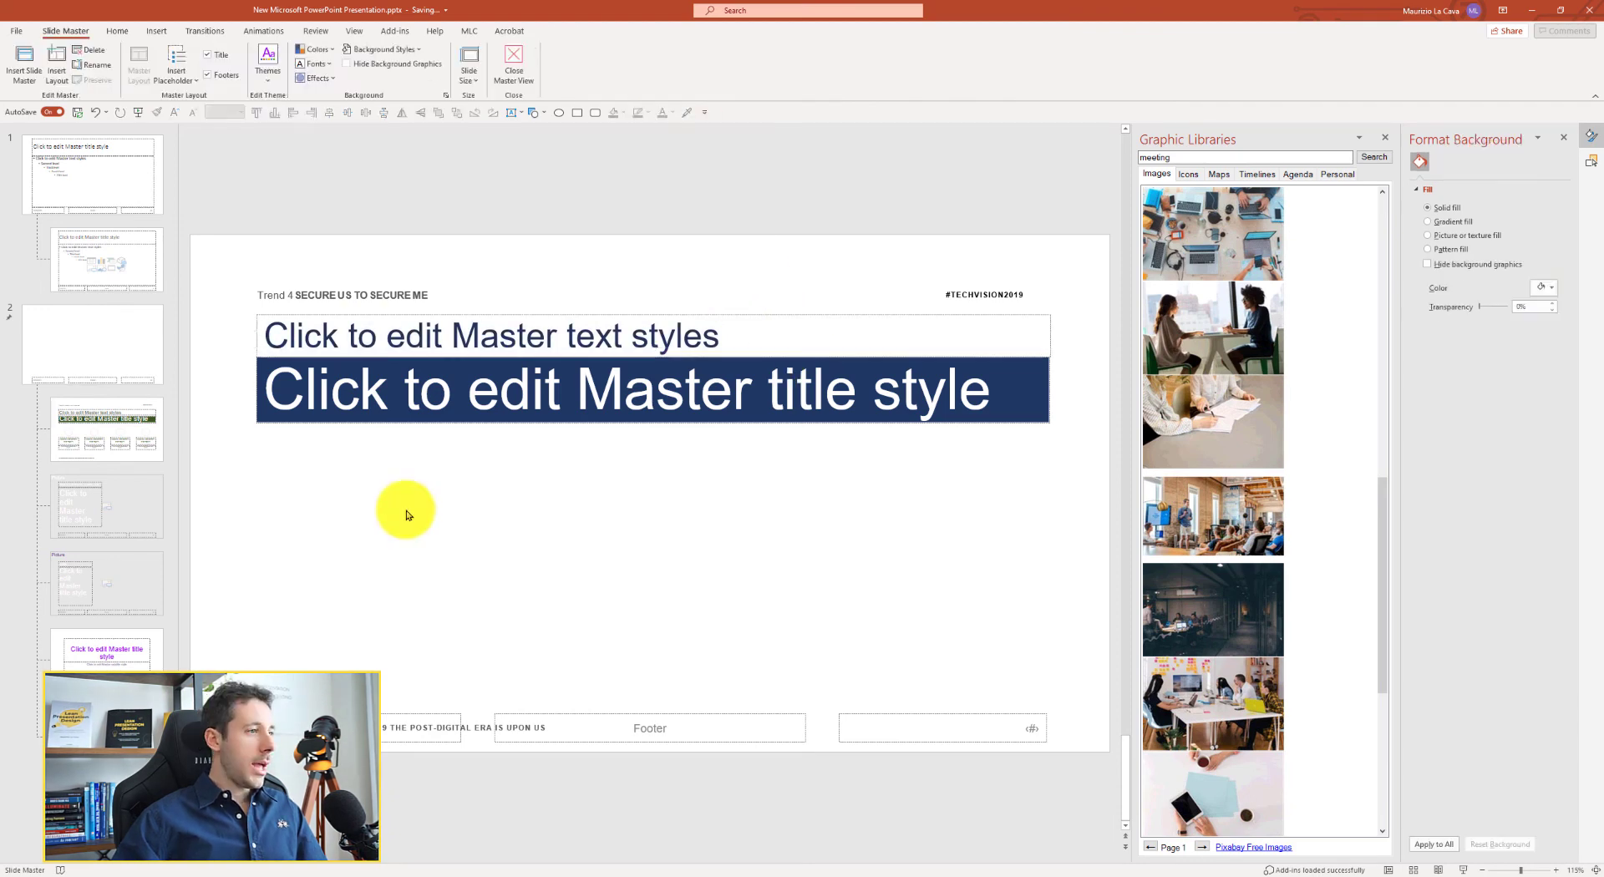
click(132, 469)
Draw a text placeholder in the lower-left area of the navy-title layout.
click(109, 434)
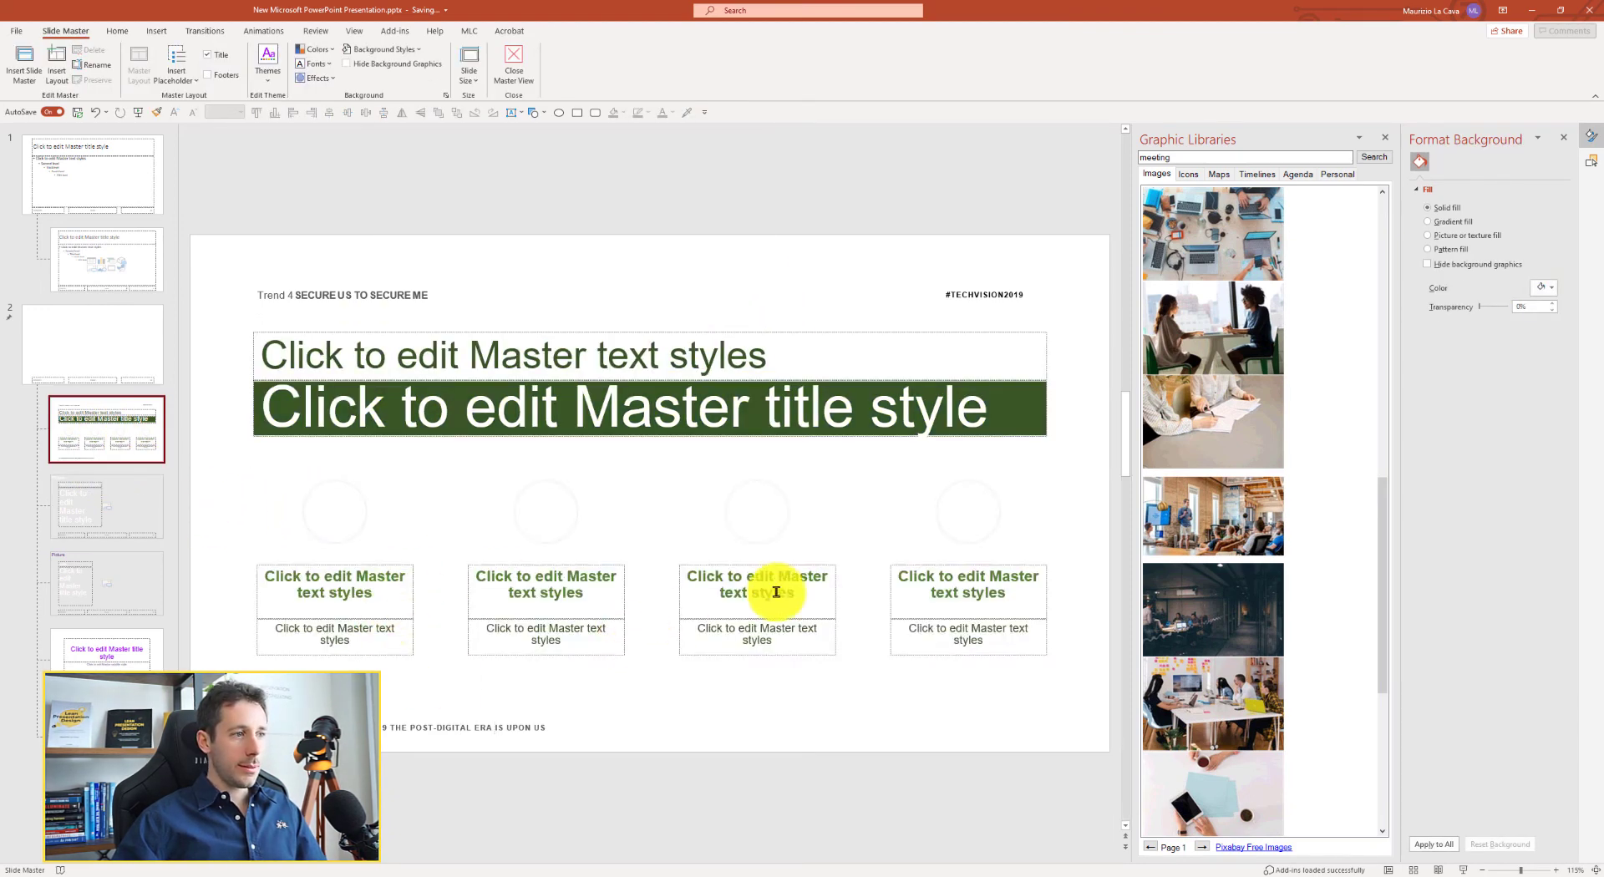
key(Up)
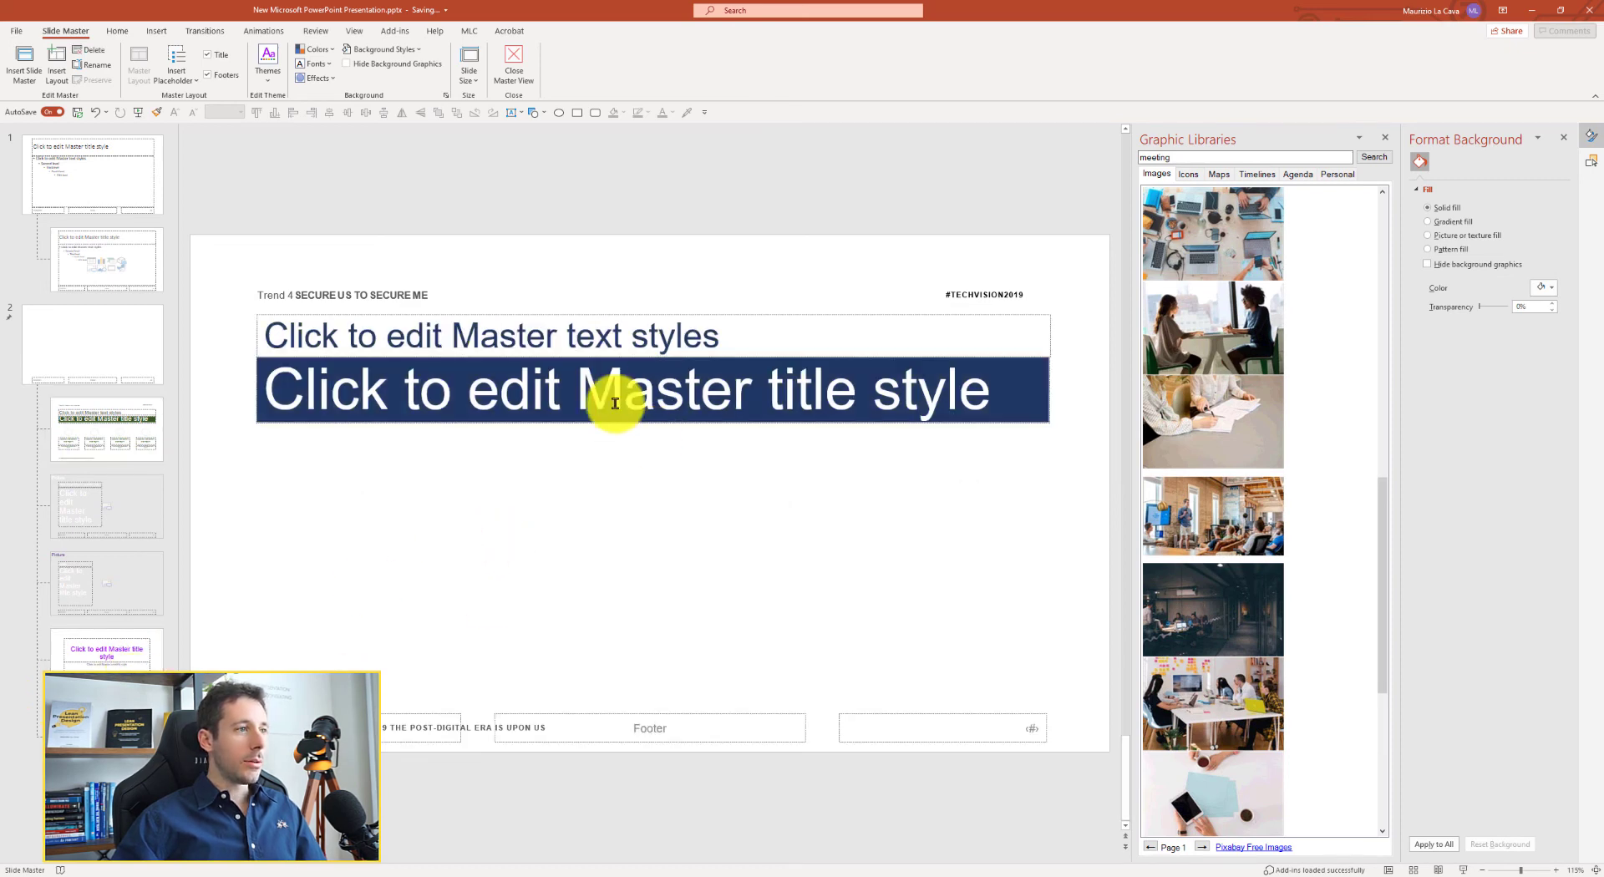
click(168, 87)
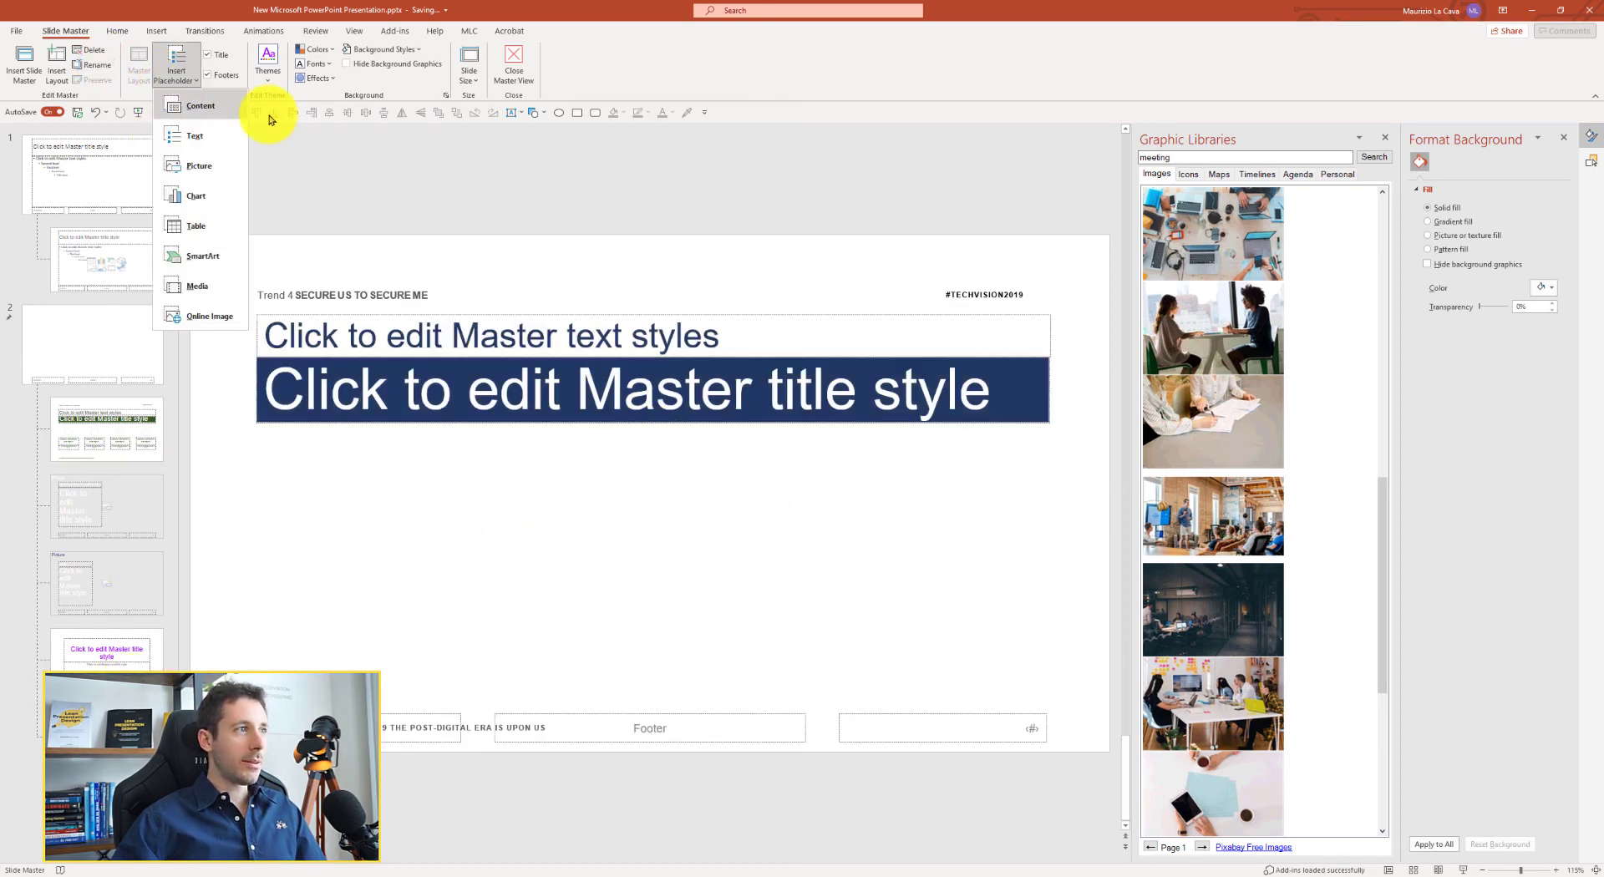
click(210, 150)
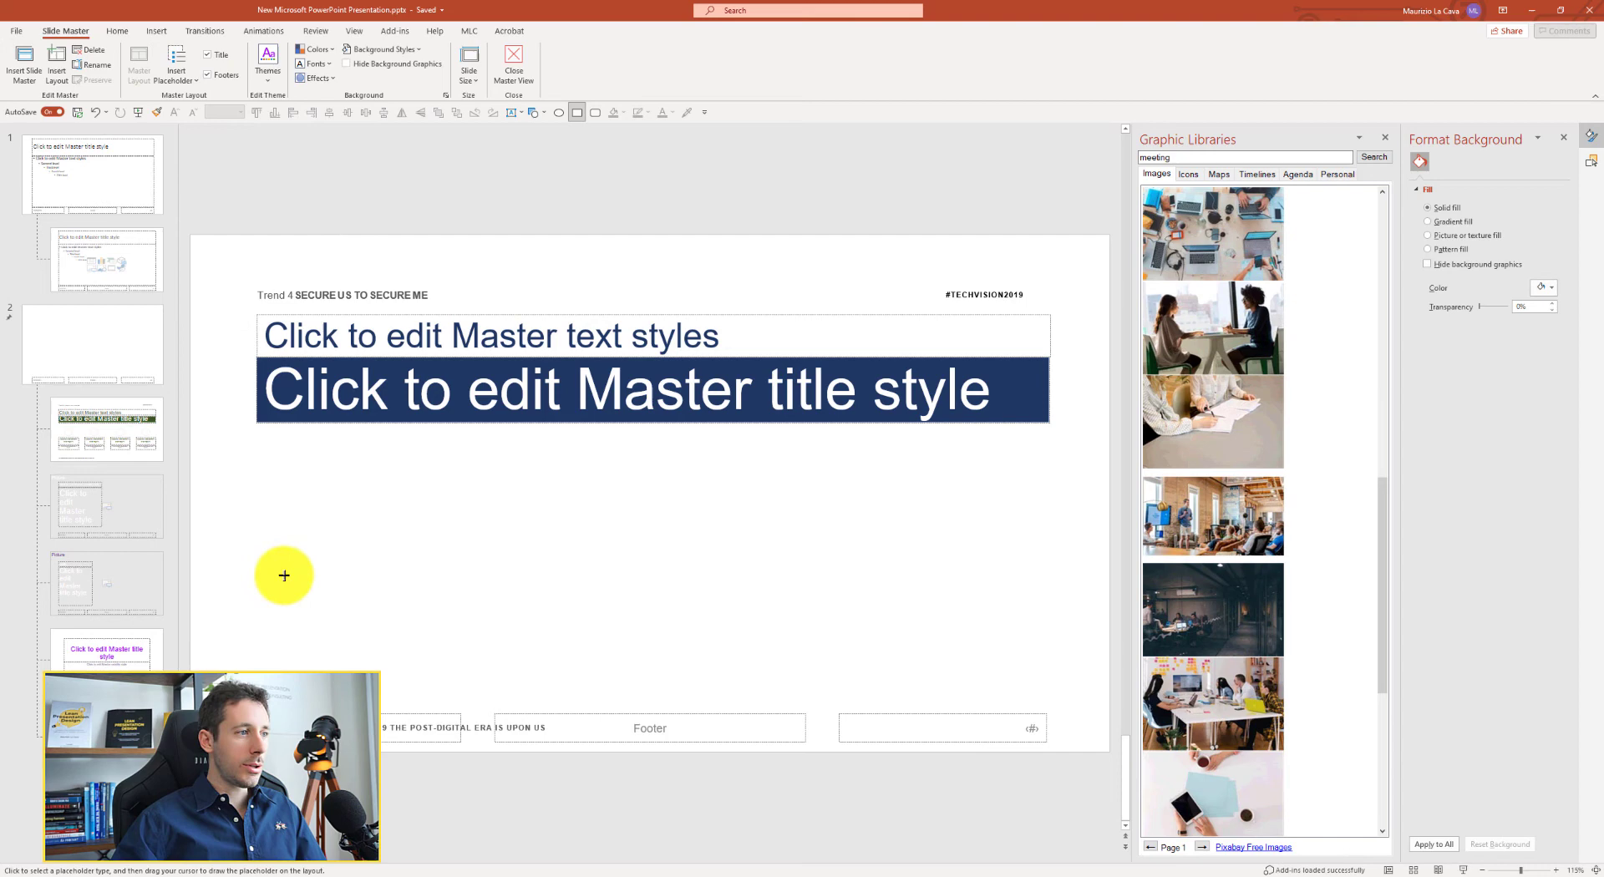
drag(257, 543, 408, 592)
scroll(329, 474, down, 1)
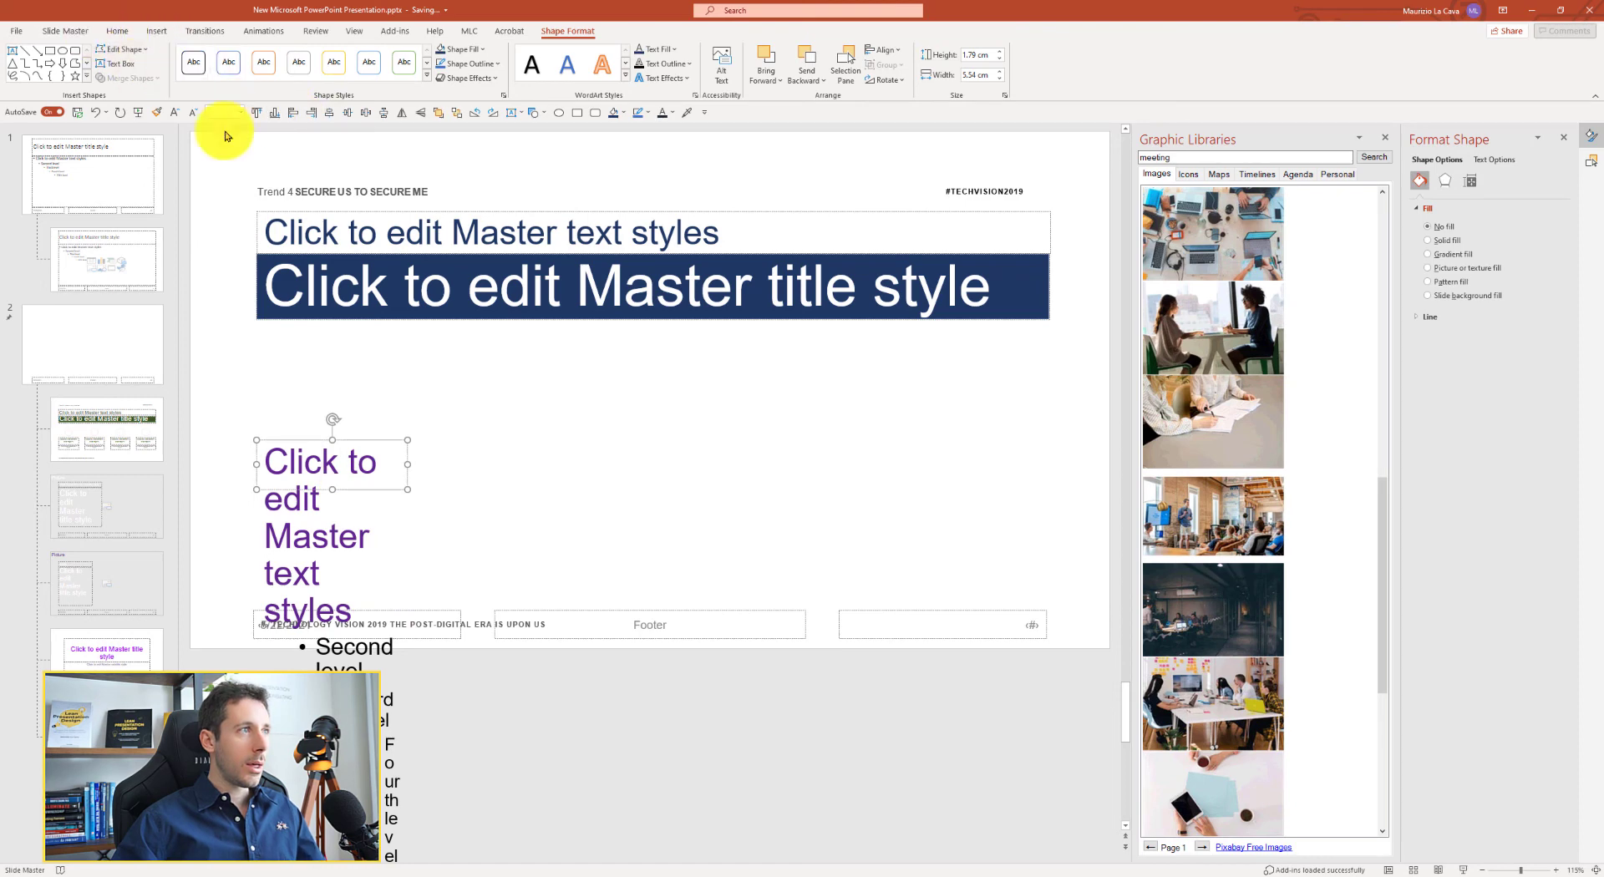
Shrink the placeholder's font four steps, delete outline levels two to five, and make it bold.
click(192, 114)
click(193, 114)
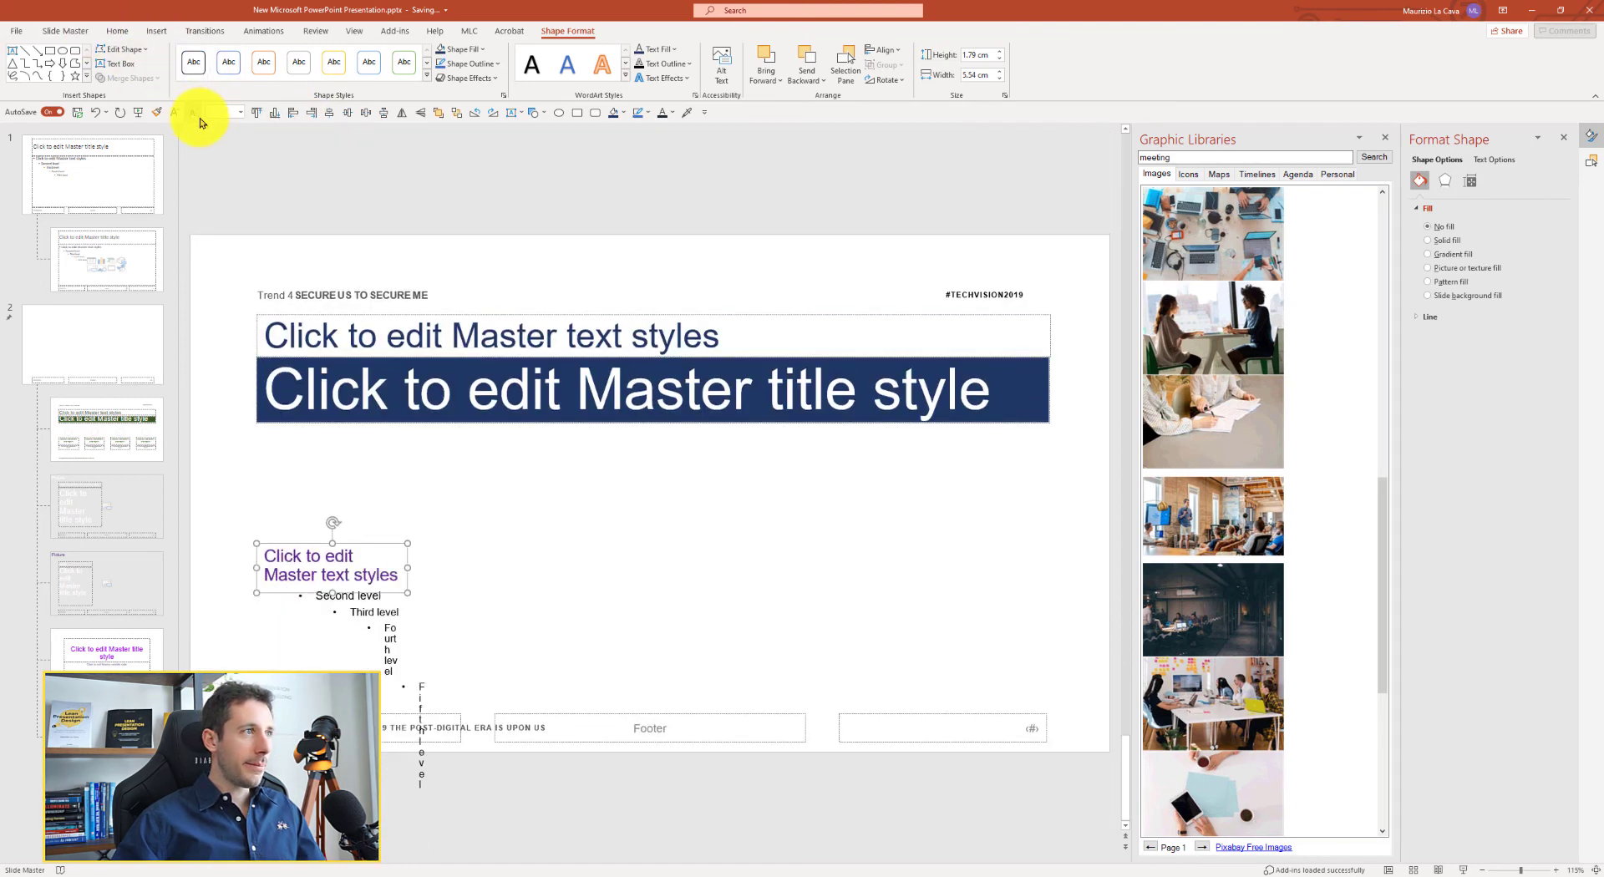
click(192, 114)
click(192, 114)
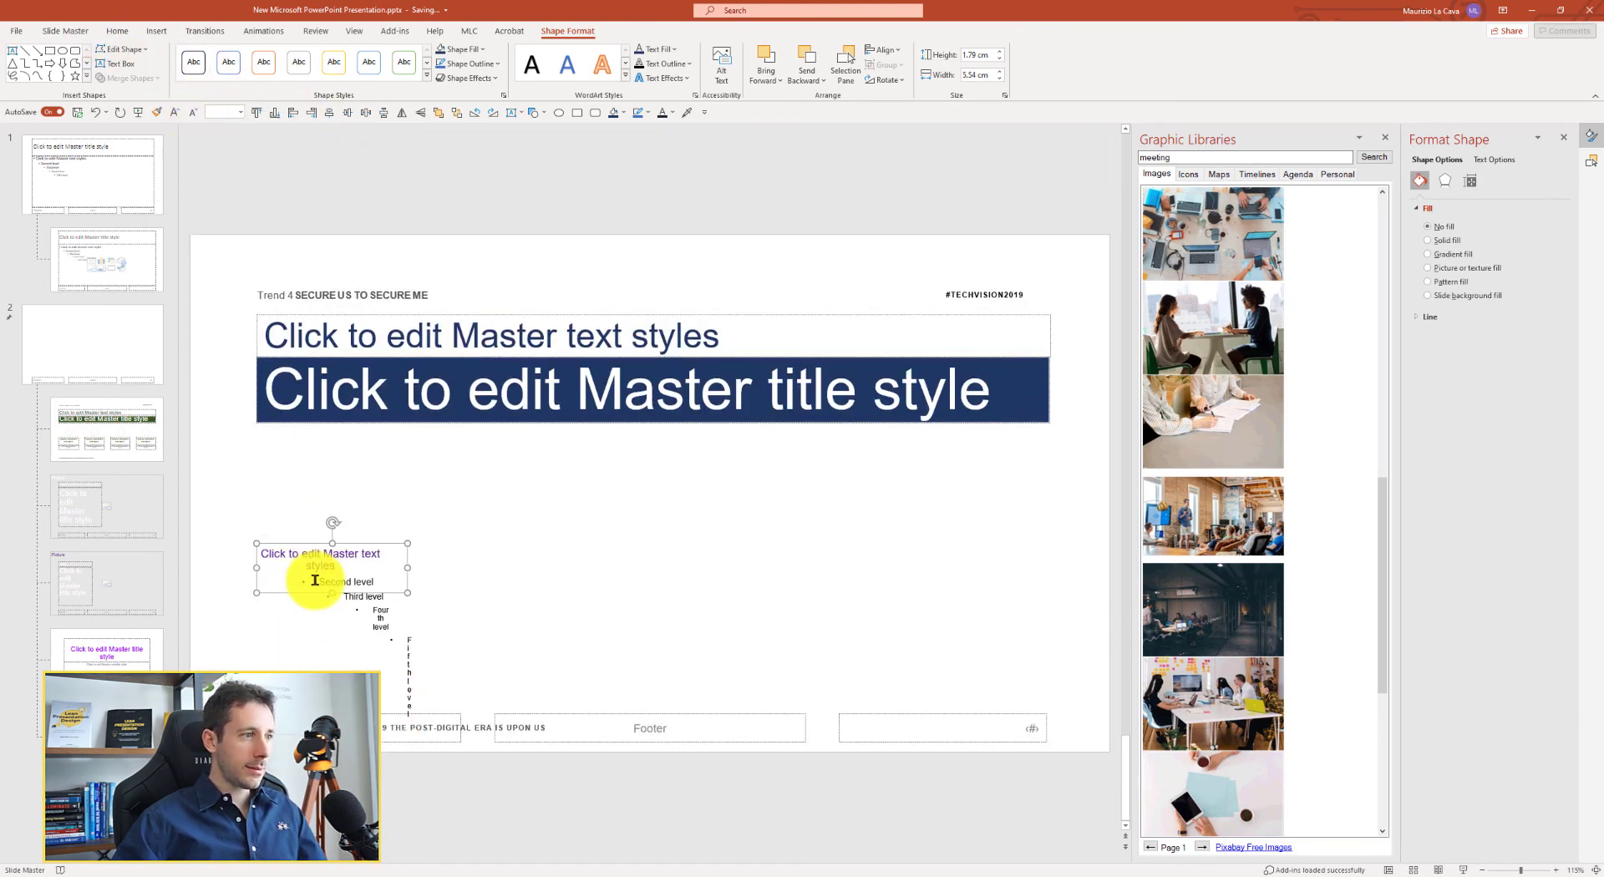
drag(315, 577, 670, 719)
key(Delete)
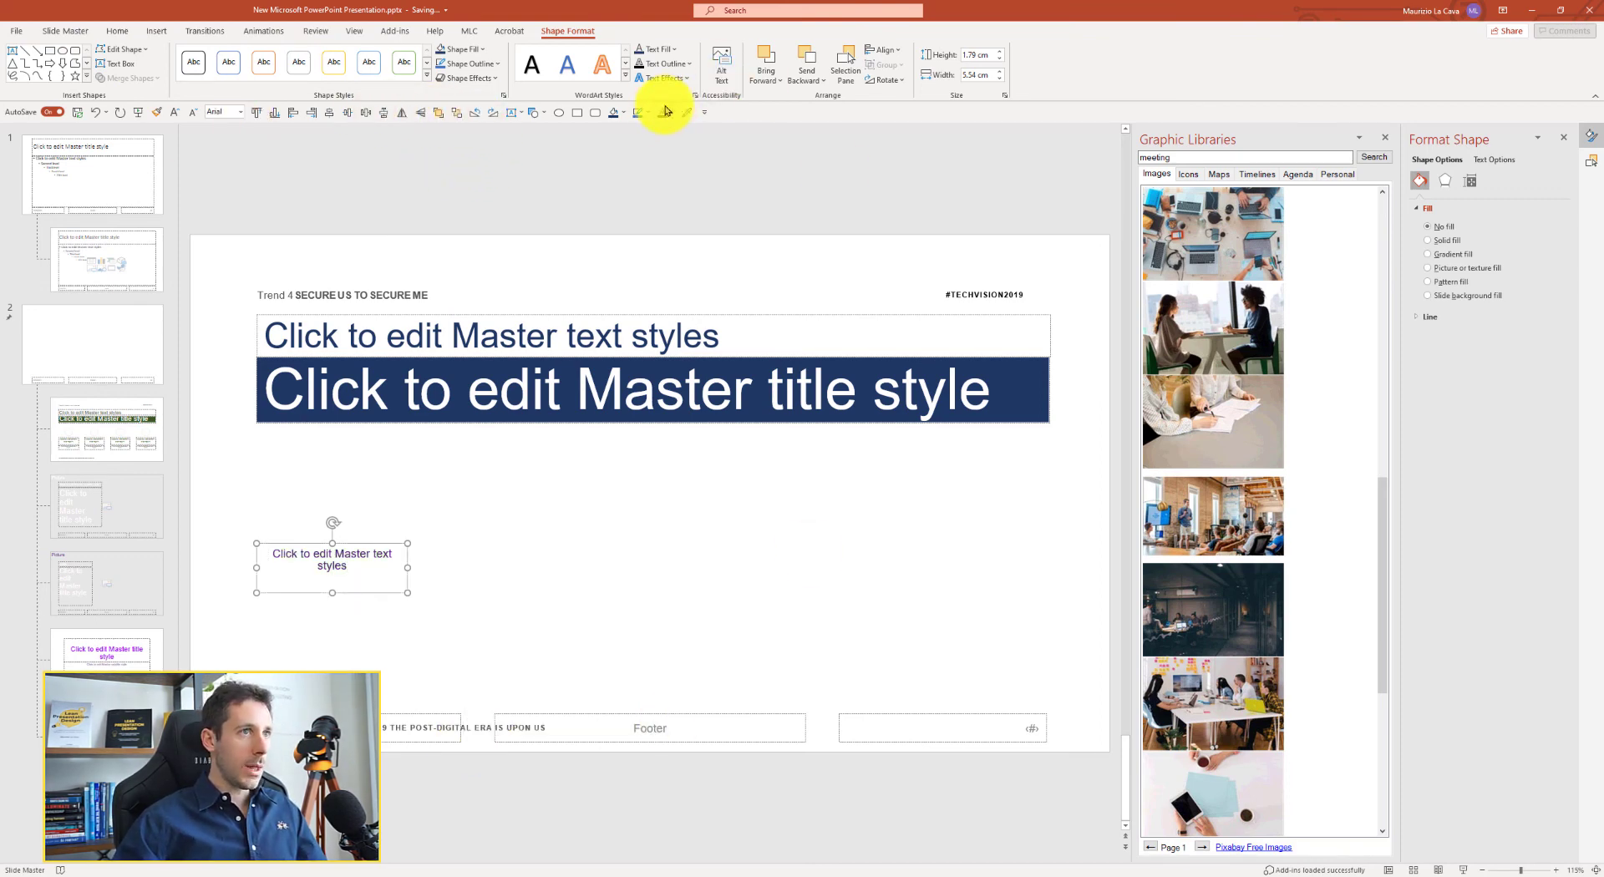
key(ctrl+b)
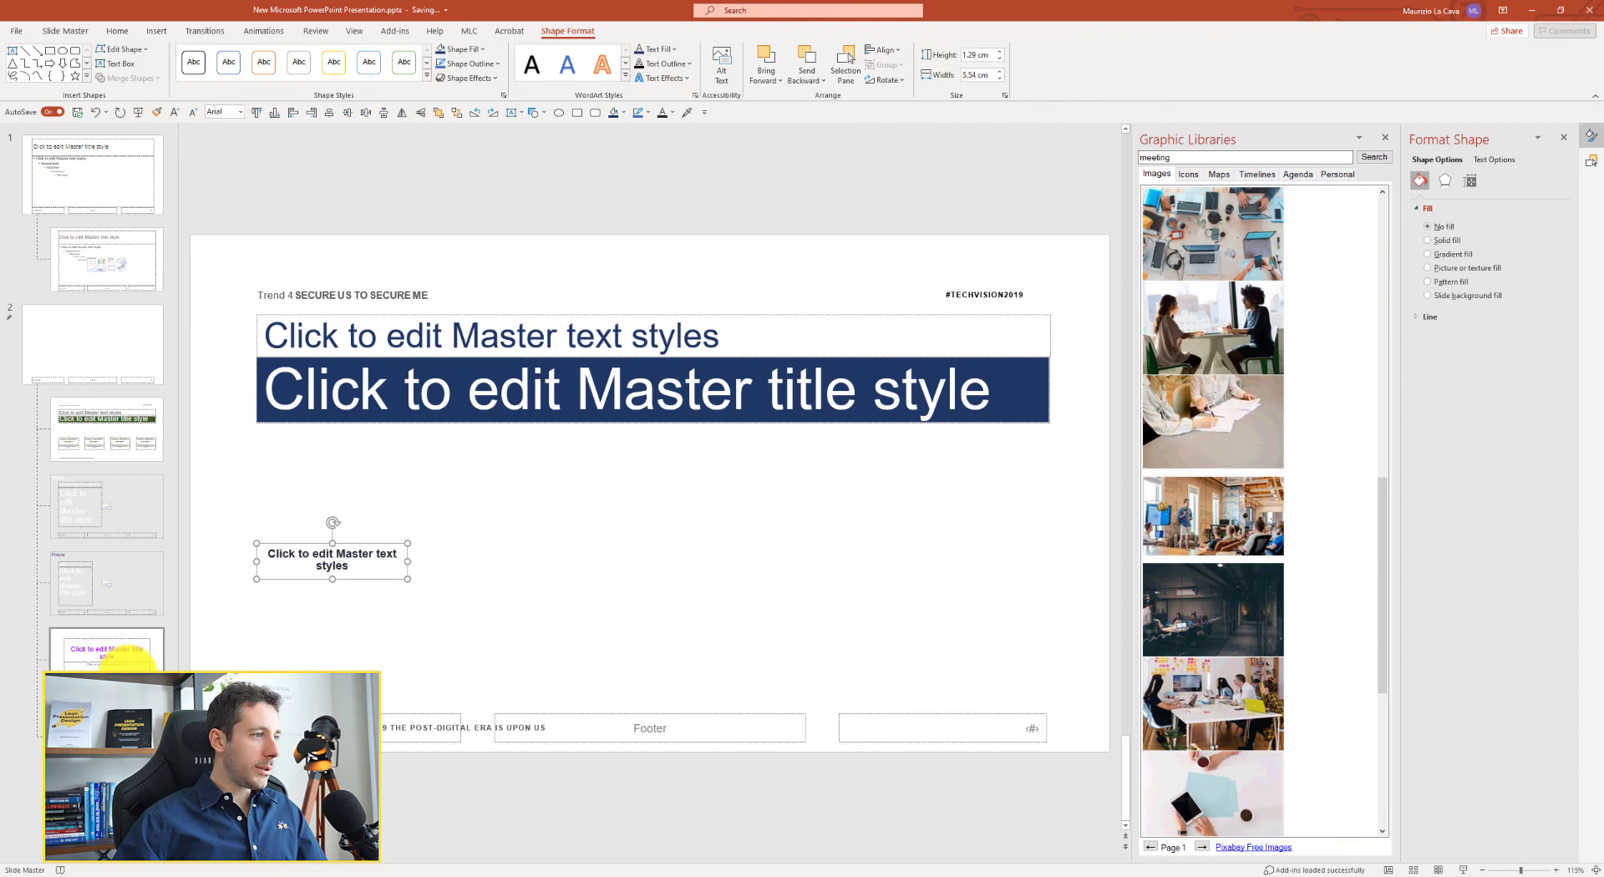
Duplicate it just below as smaller, non-bold body text.
drag(358, 562, 376, 614)
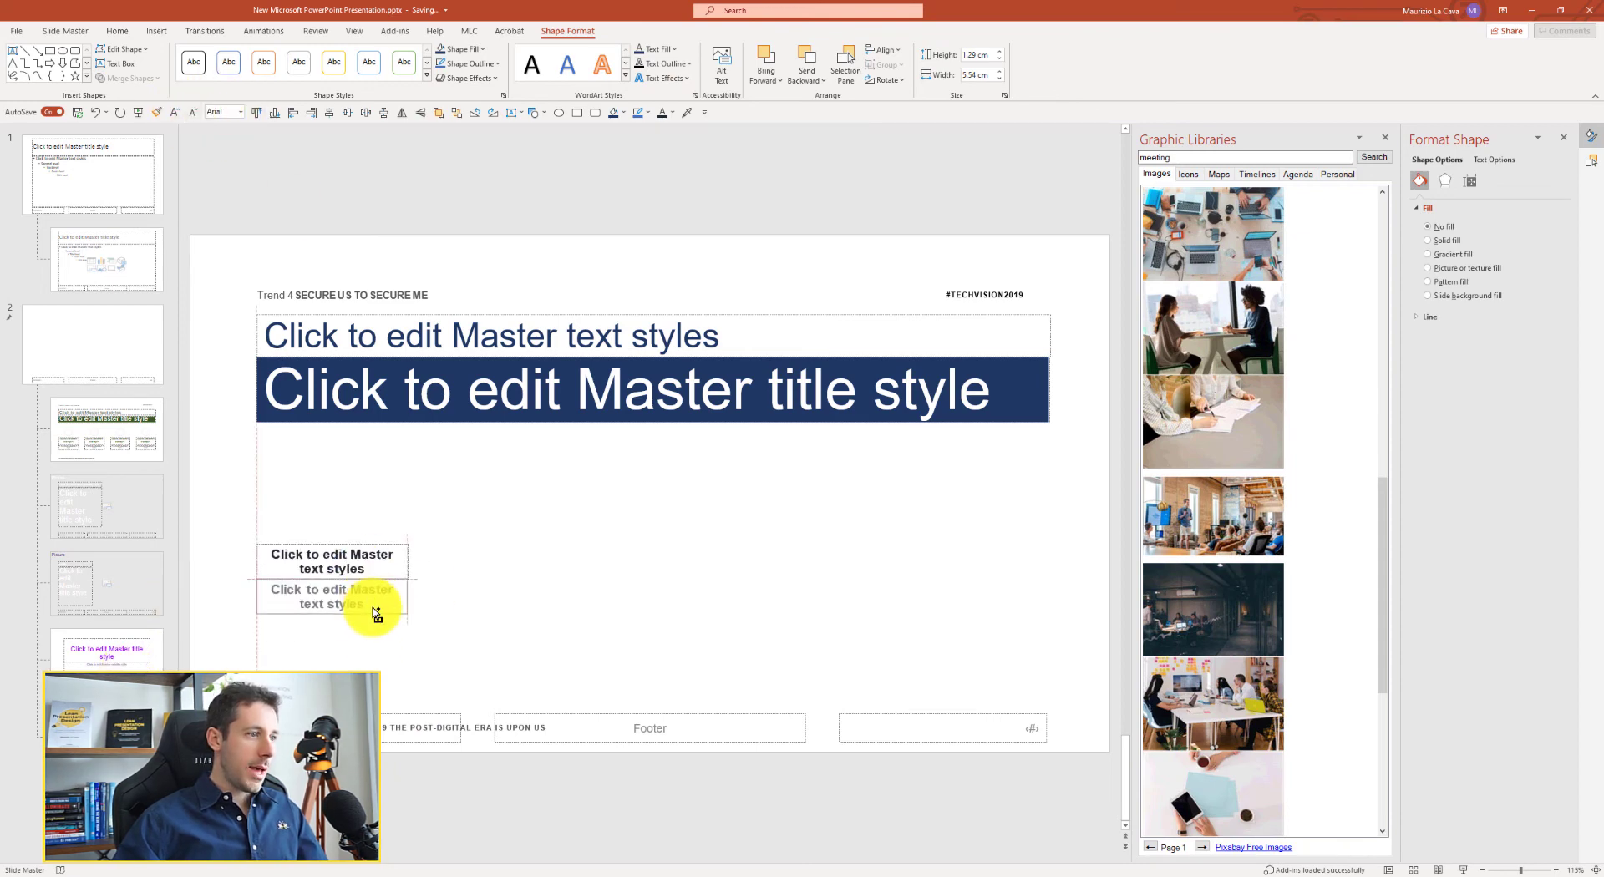
click(191, 113)
click(191, 113)
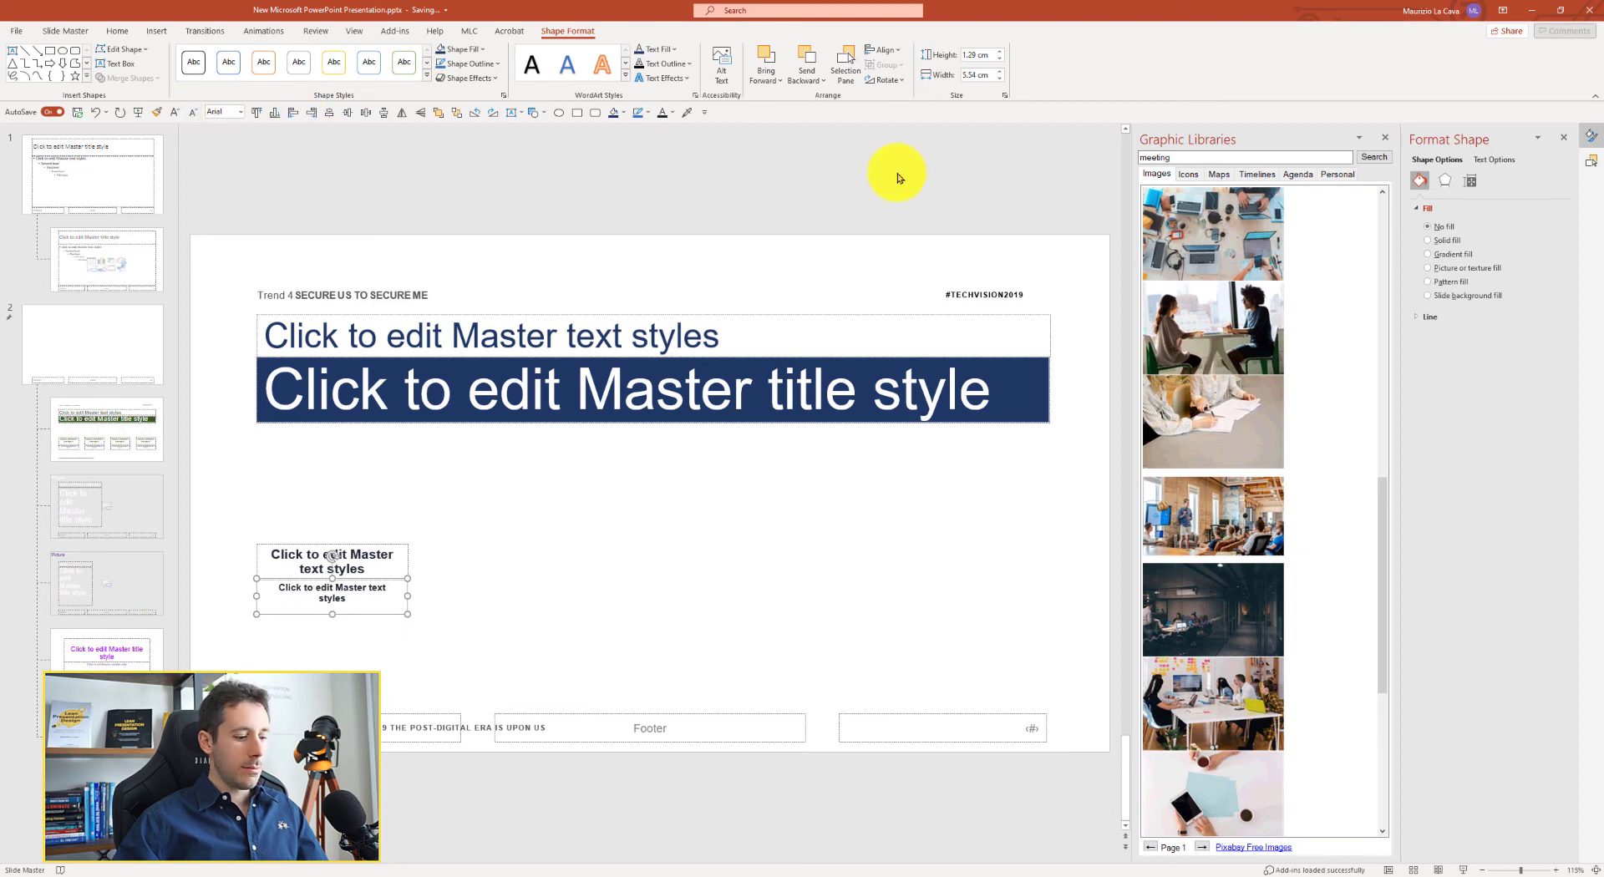
key(ctrl+b)
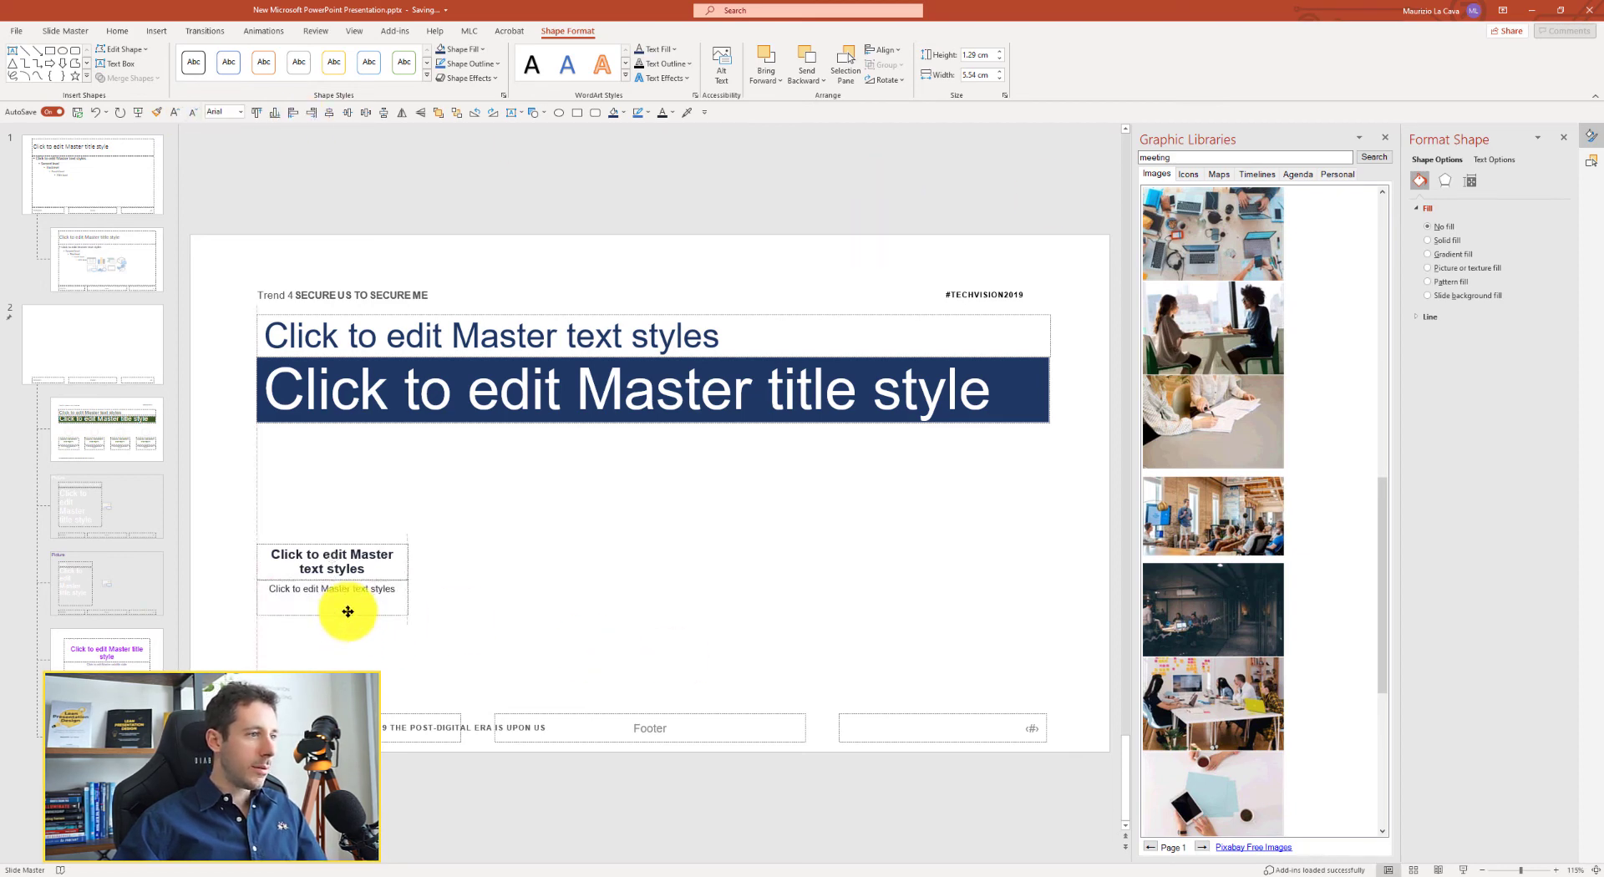
click(404, 677)
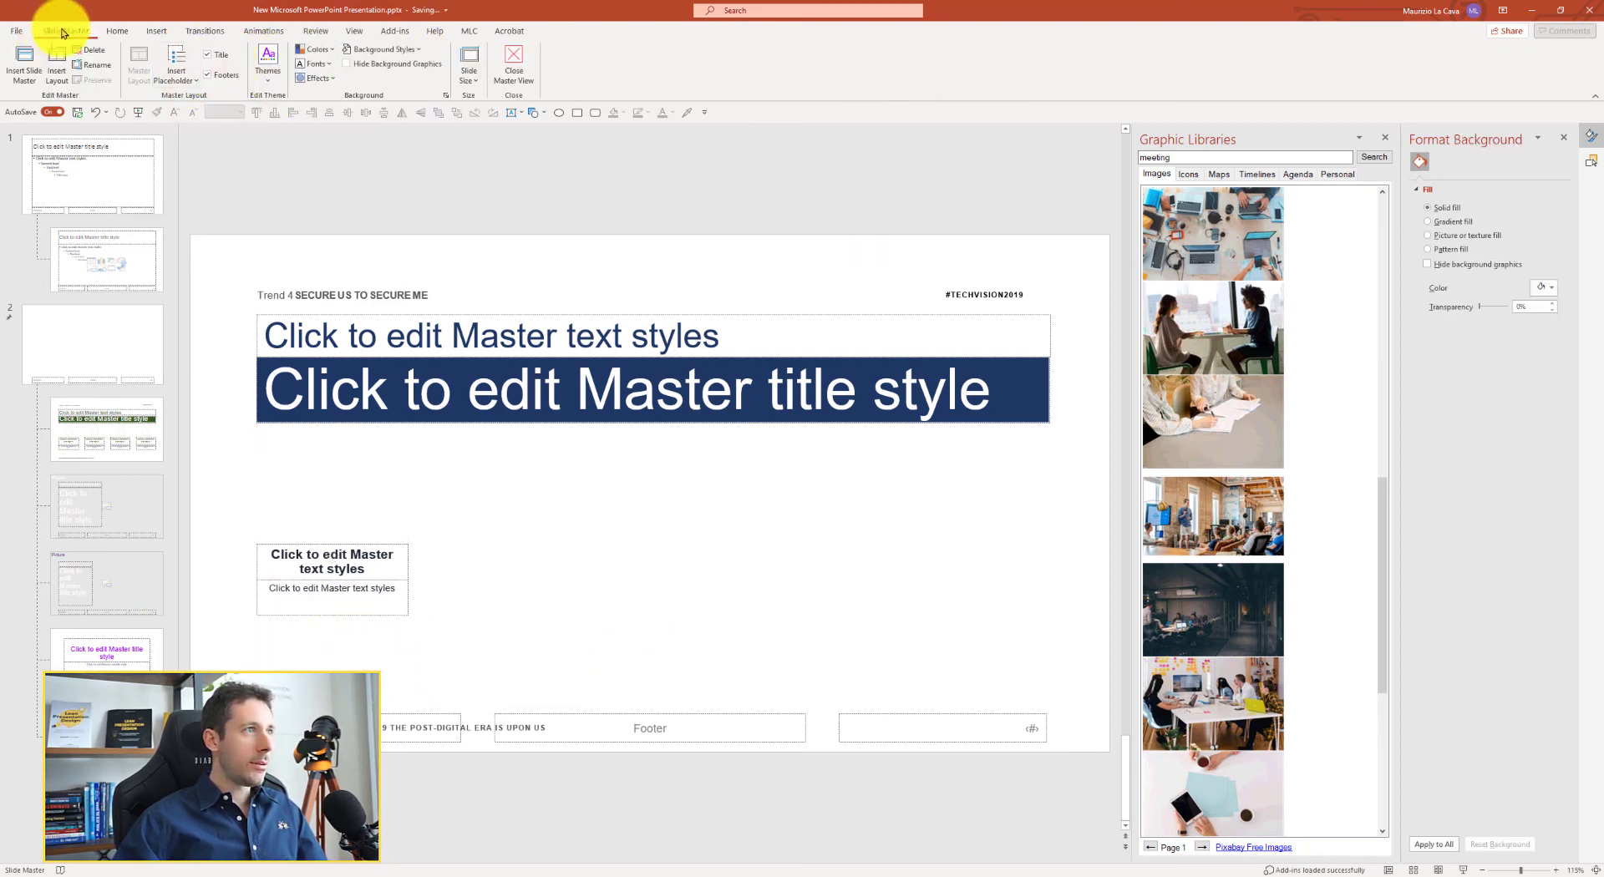
Draw a no-fill circle above the text placeholders.
click(156, 31)
click(219, 76)
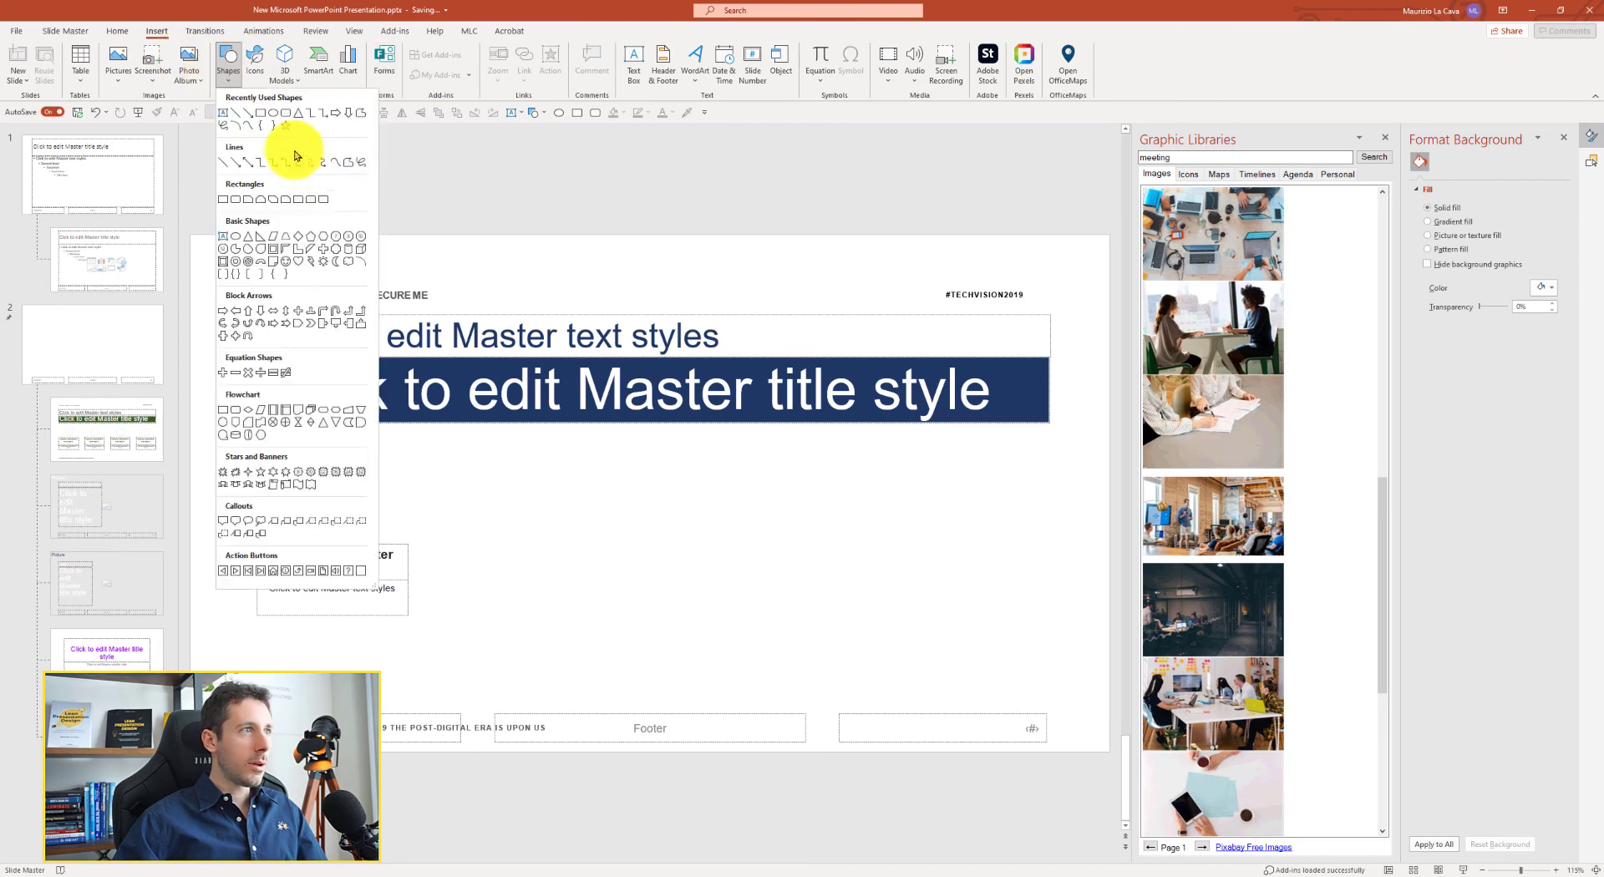
click(293, 151)
drag(305, 493, 352, 489)
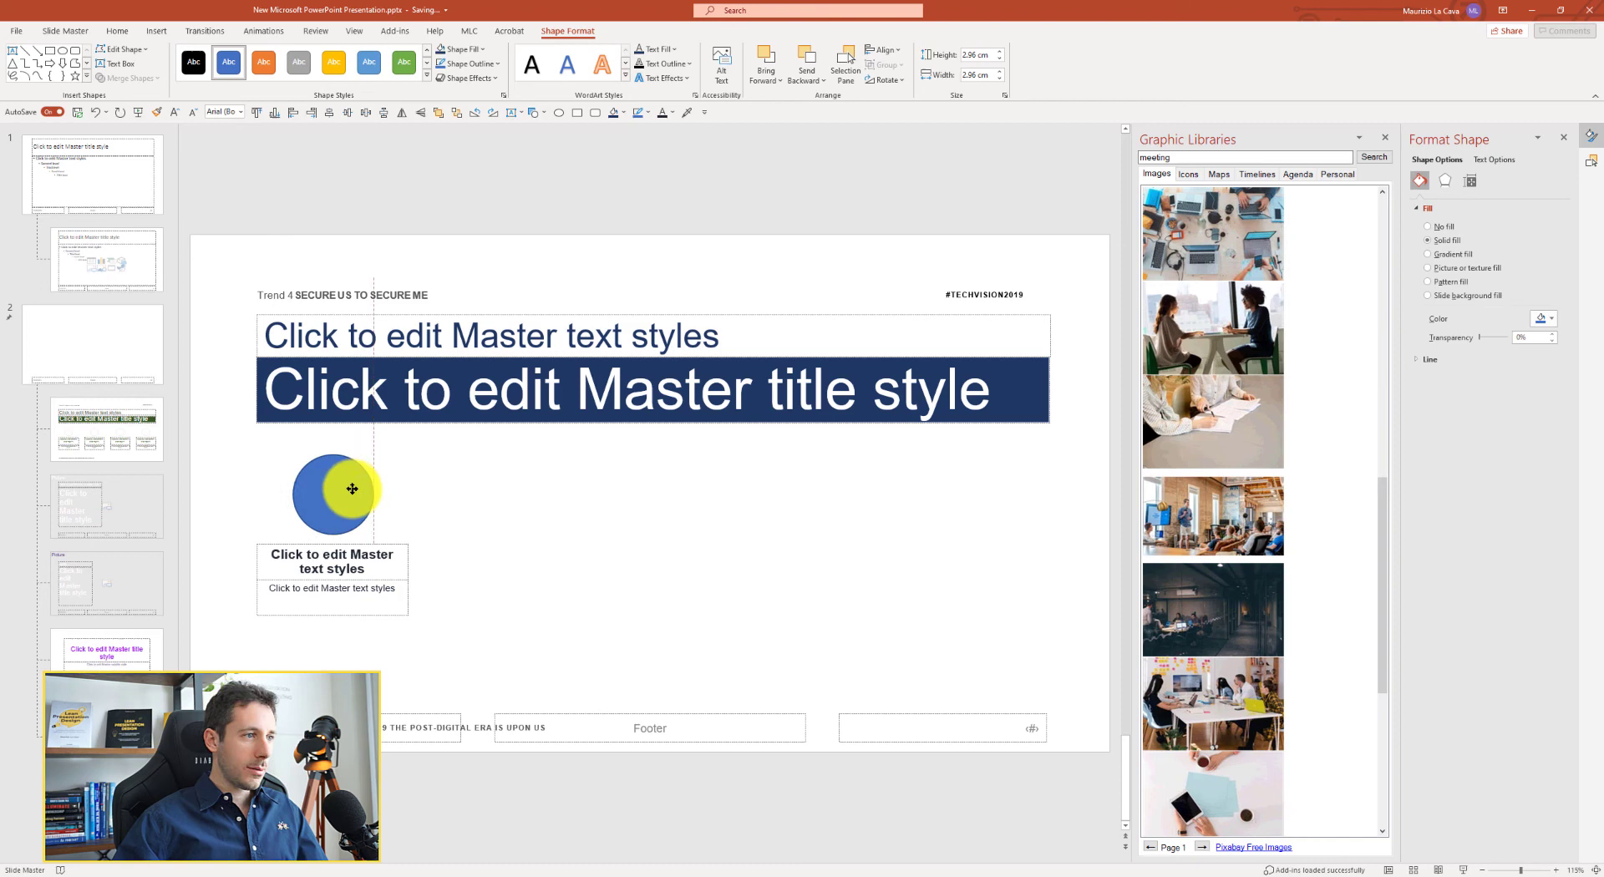
click(481, 50)
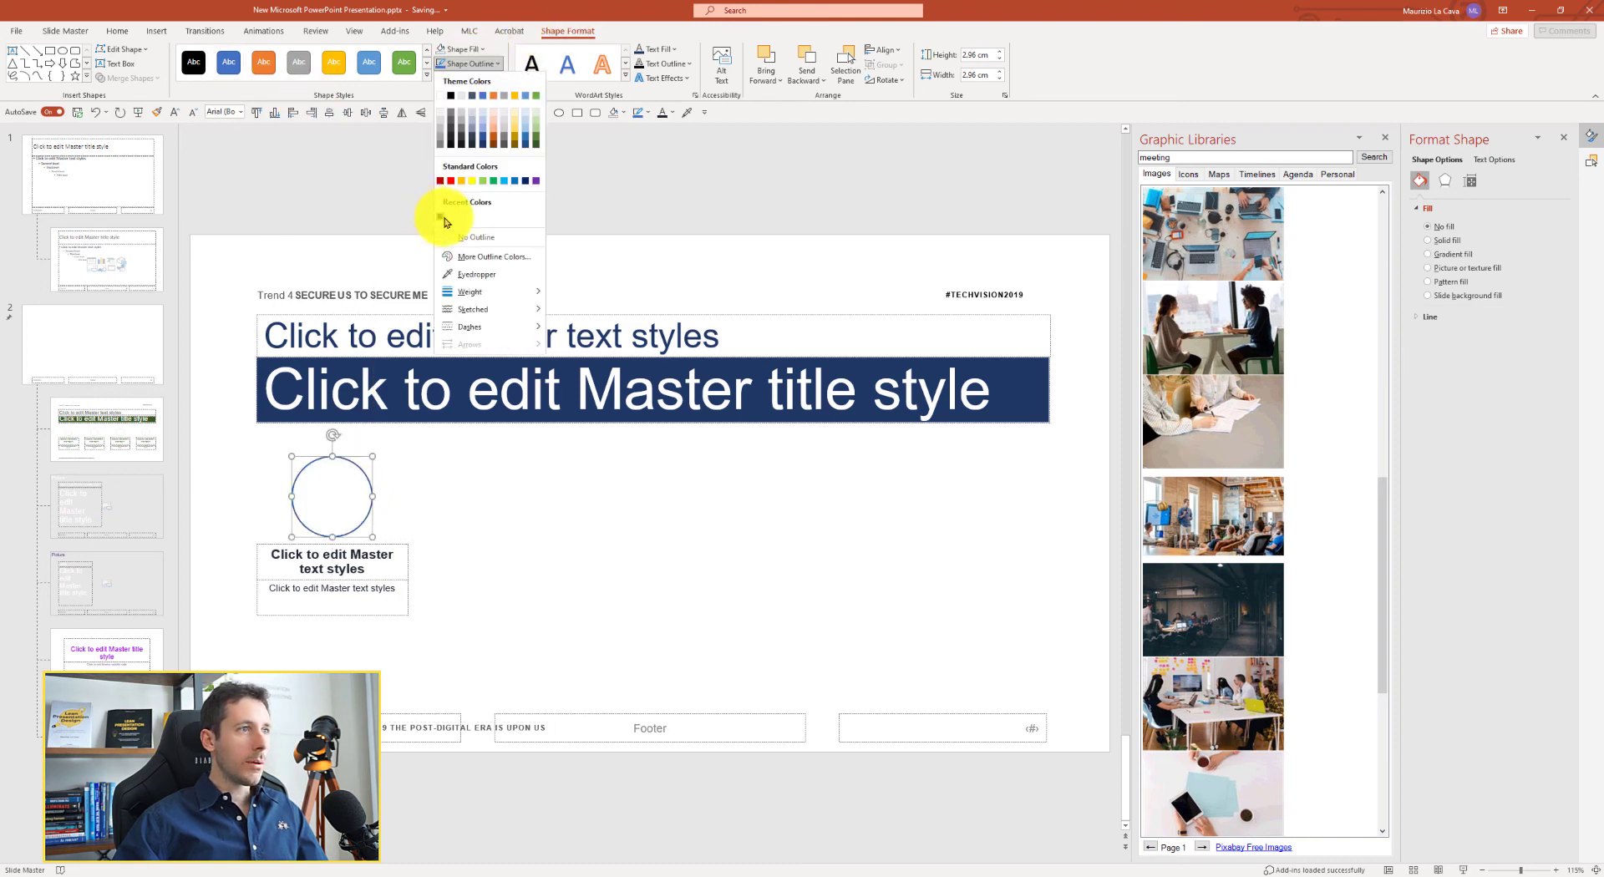
click(445, 224)
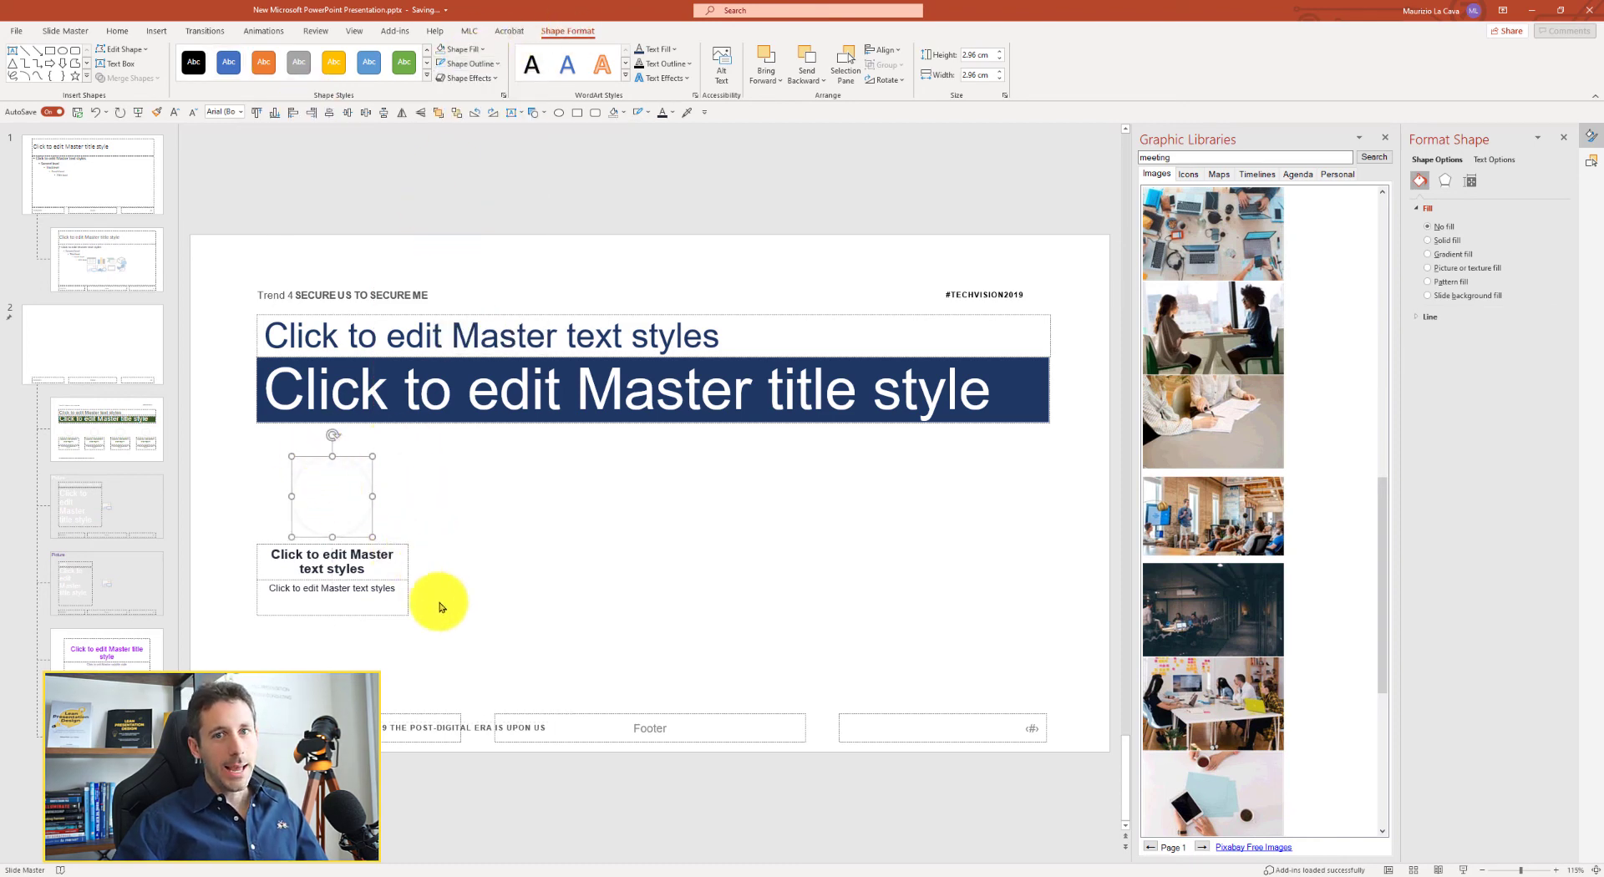
key(Delete)
drag(351, 462, 354, 495)
Duplicate the circle-and-text group into four columns.
drag(516, 667, 232, 474)
drag(368, 494, 571, 526)
key(ctrl+d)
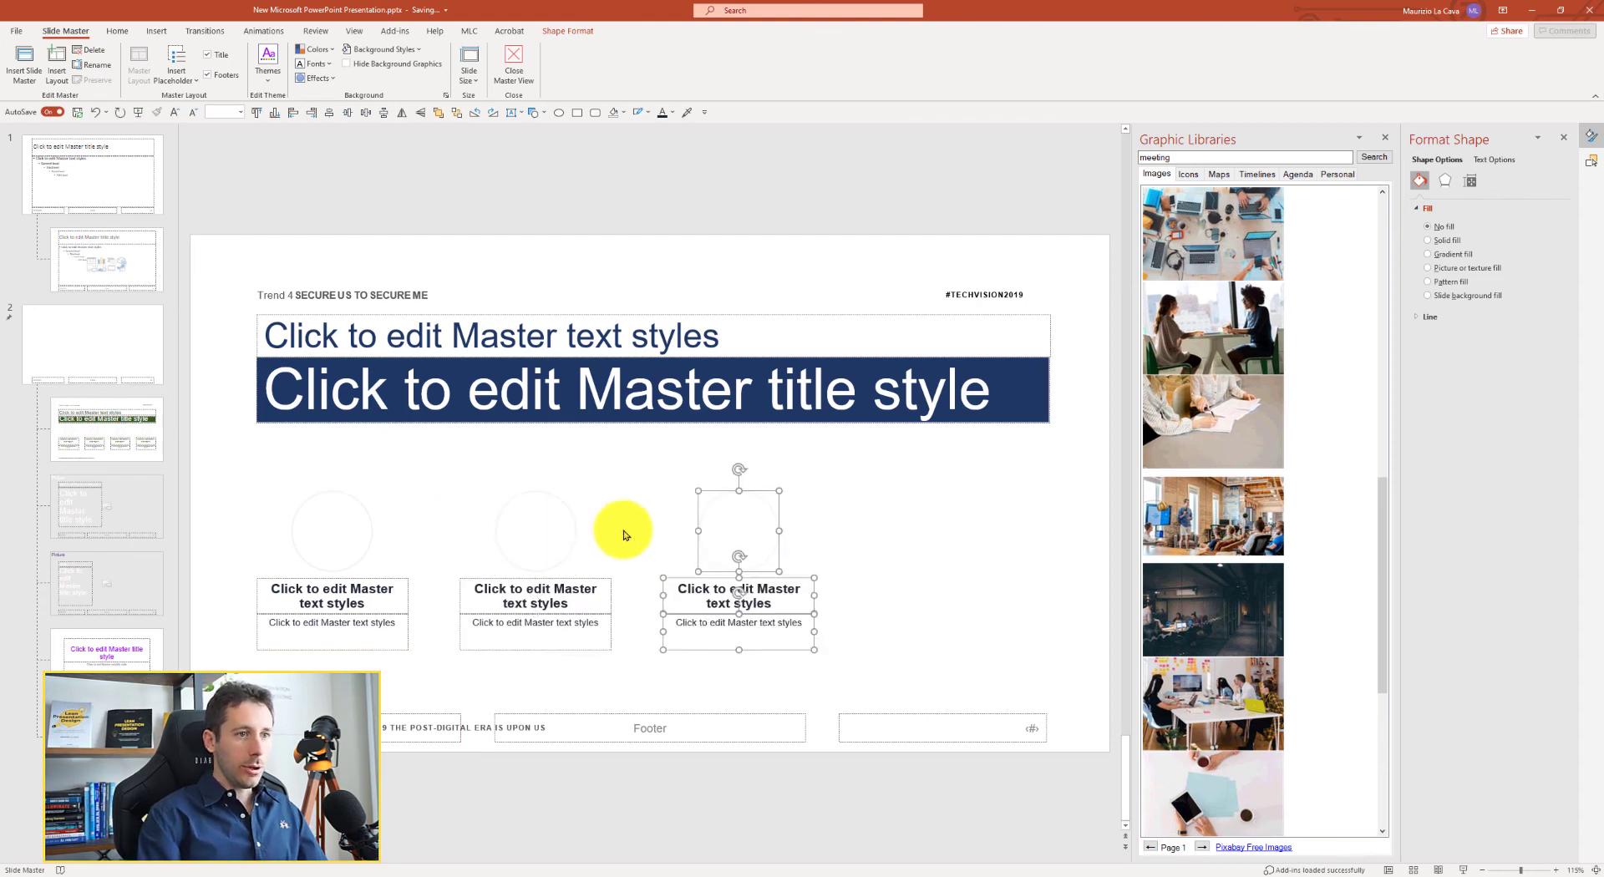
key(ctrl+y)
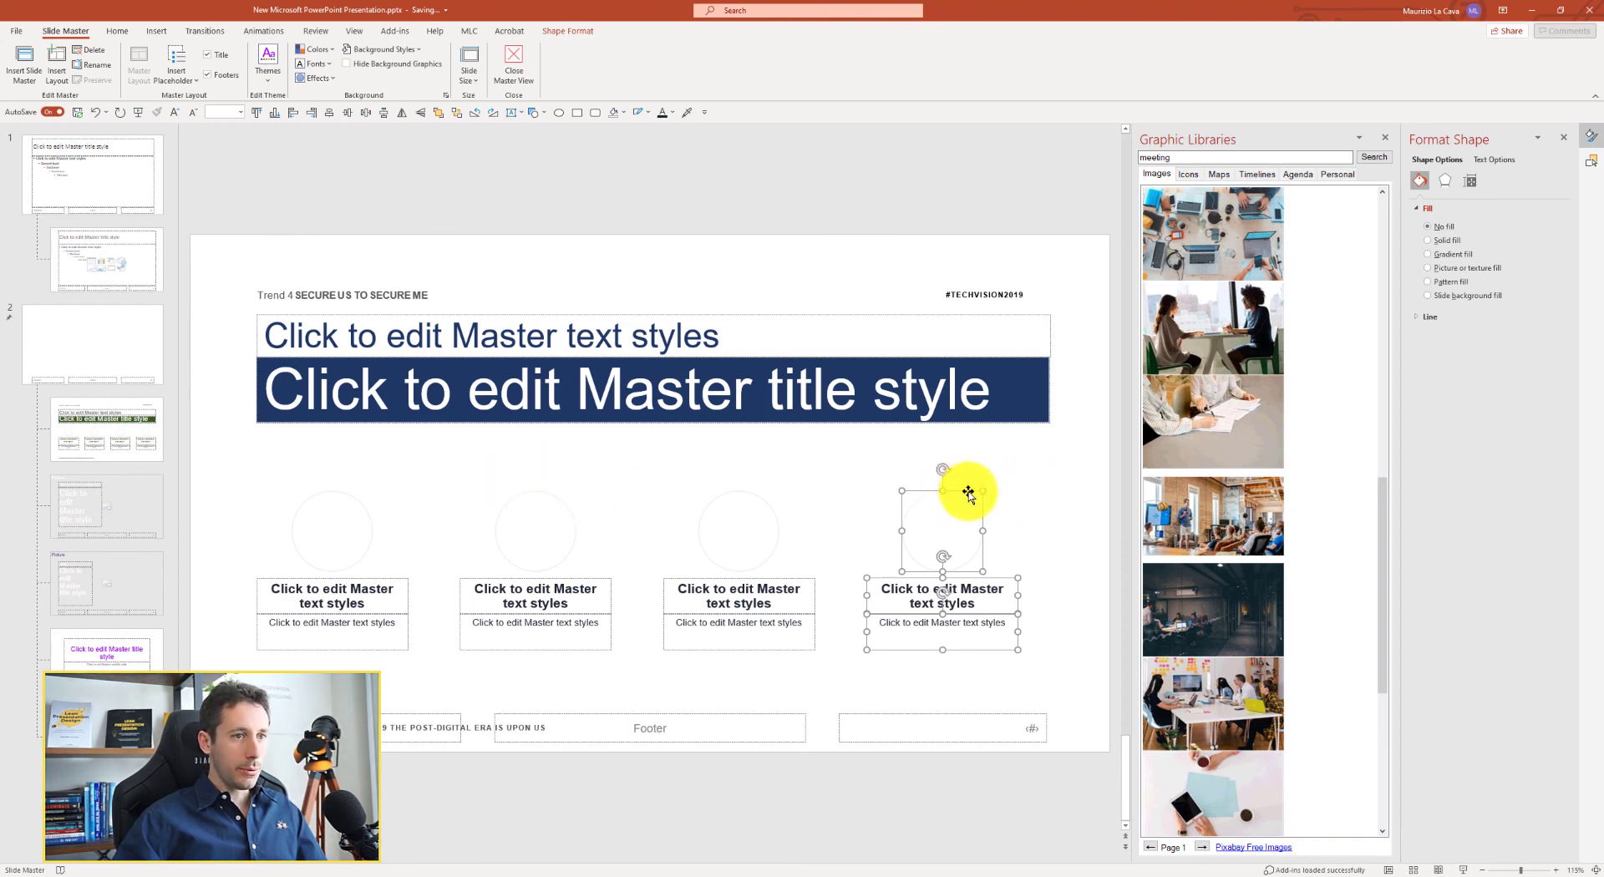
Shift the second, third and fourth columns right for even spacing.
drag(966, 497, 993, 493)
click(752, 491)
drag(752, 491, 789, 491)
drag(668, 458, 380, 702)
drag(537, 490, 555, 499)
click(739, 461)
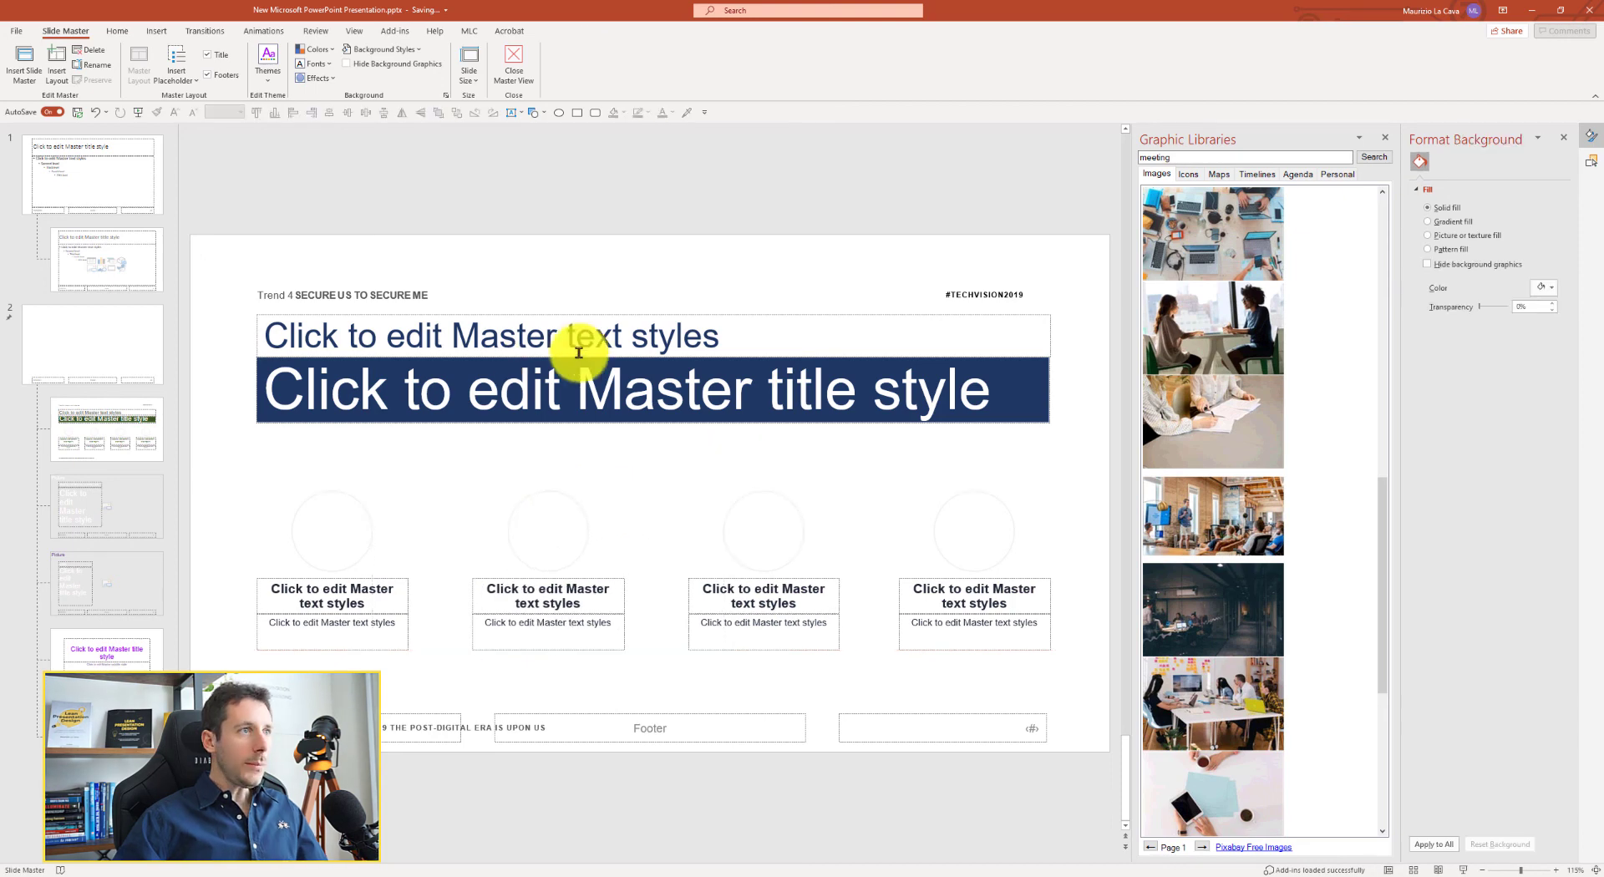
Close Master View and add slide 6 after slide 5 using the custom four-column layout.
click(523, 99)
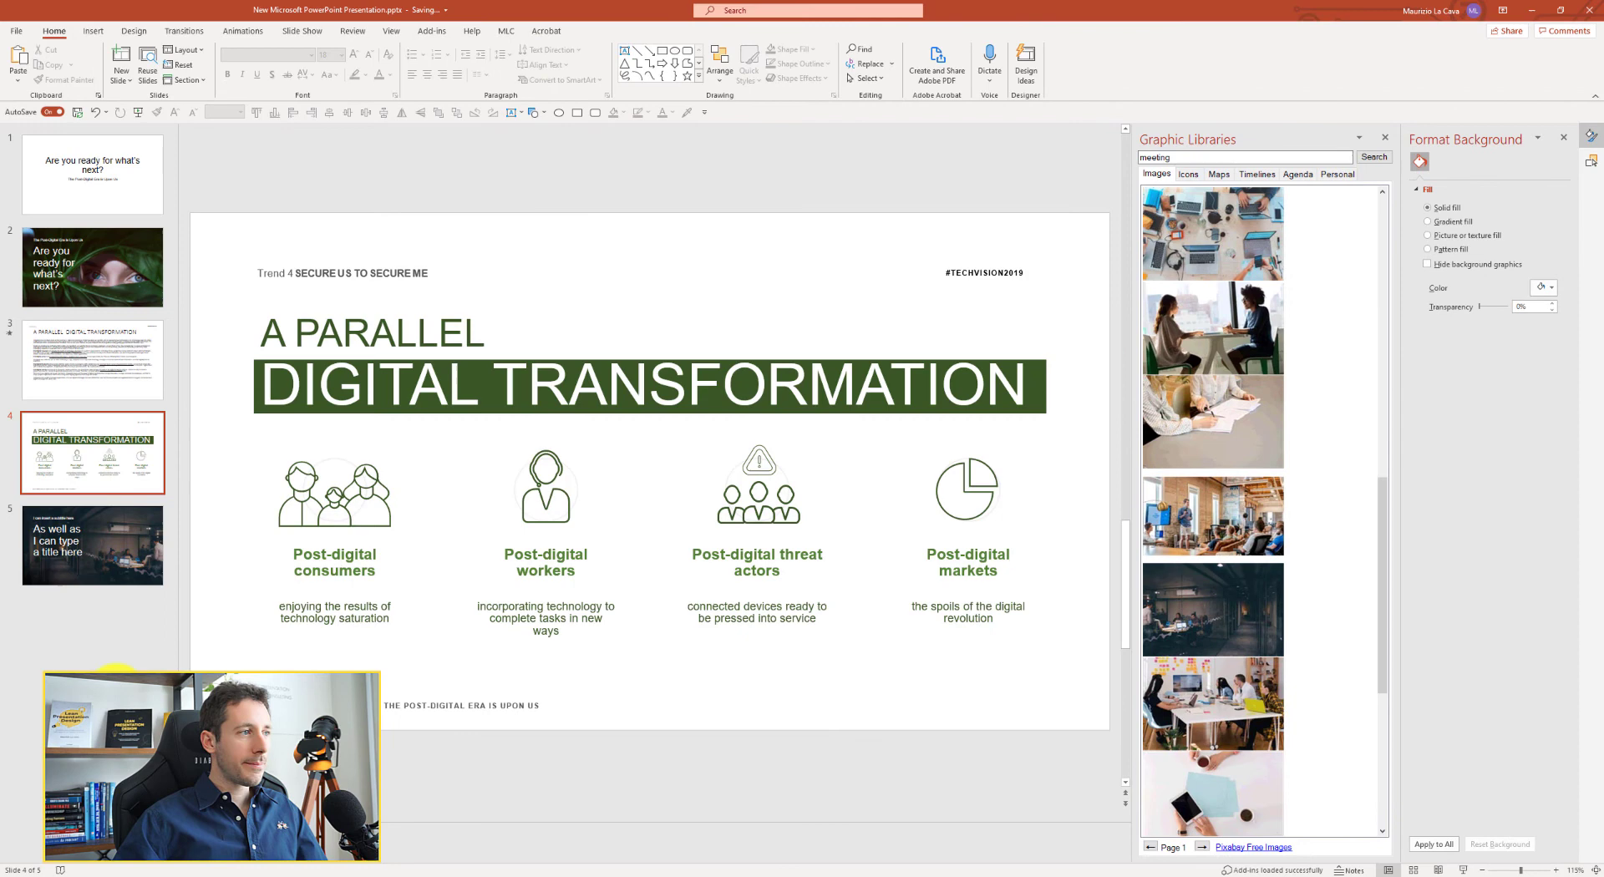
click(138, 668)
key(Return)
right_click(133, 652)
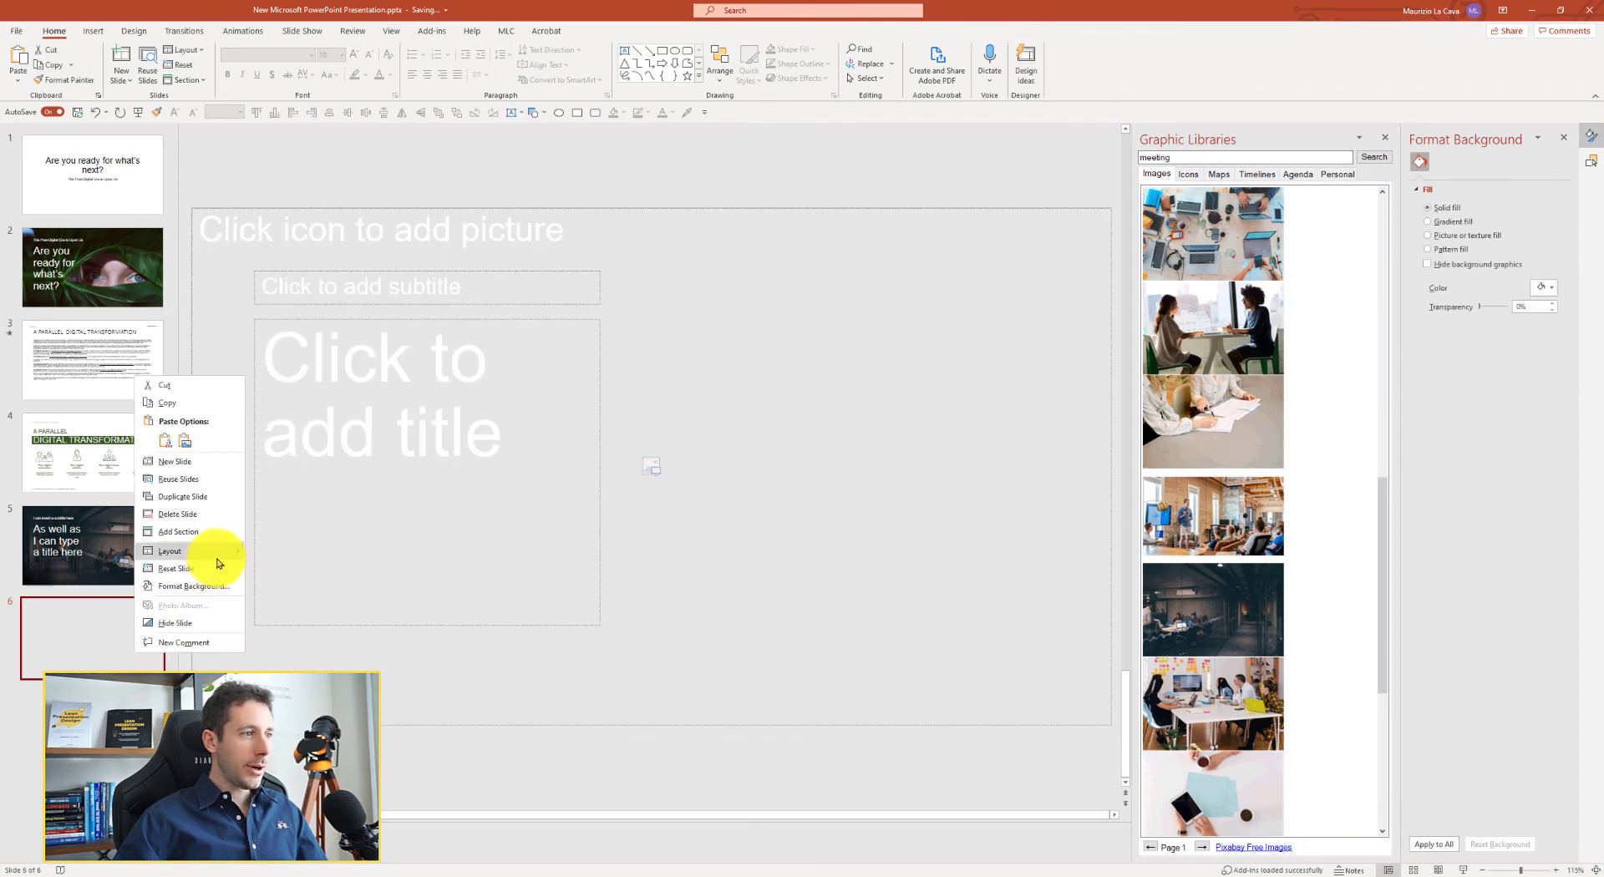
mouse_move(211, 561)
click(358, 619)
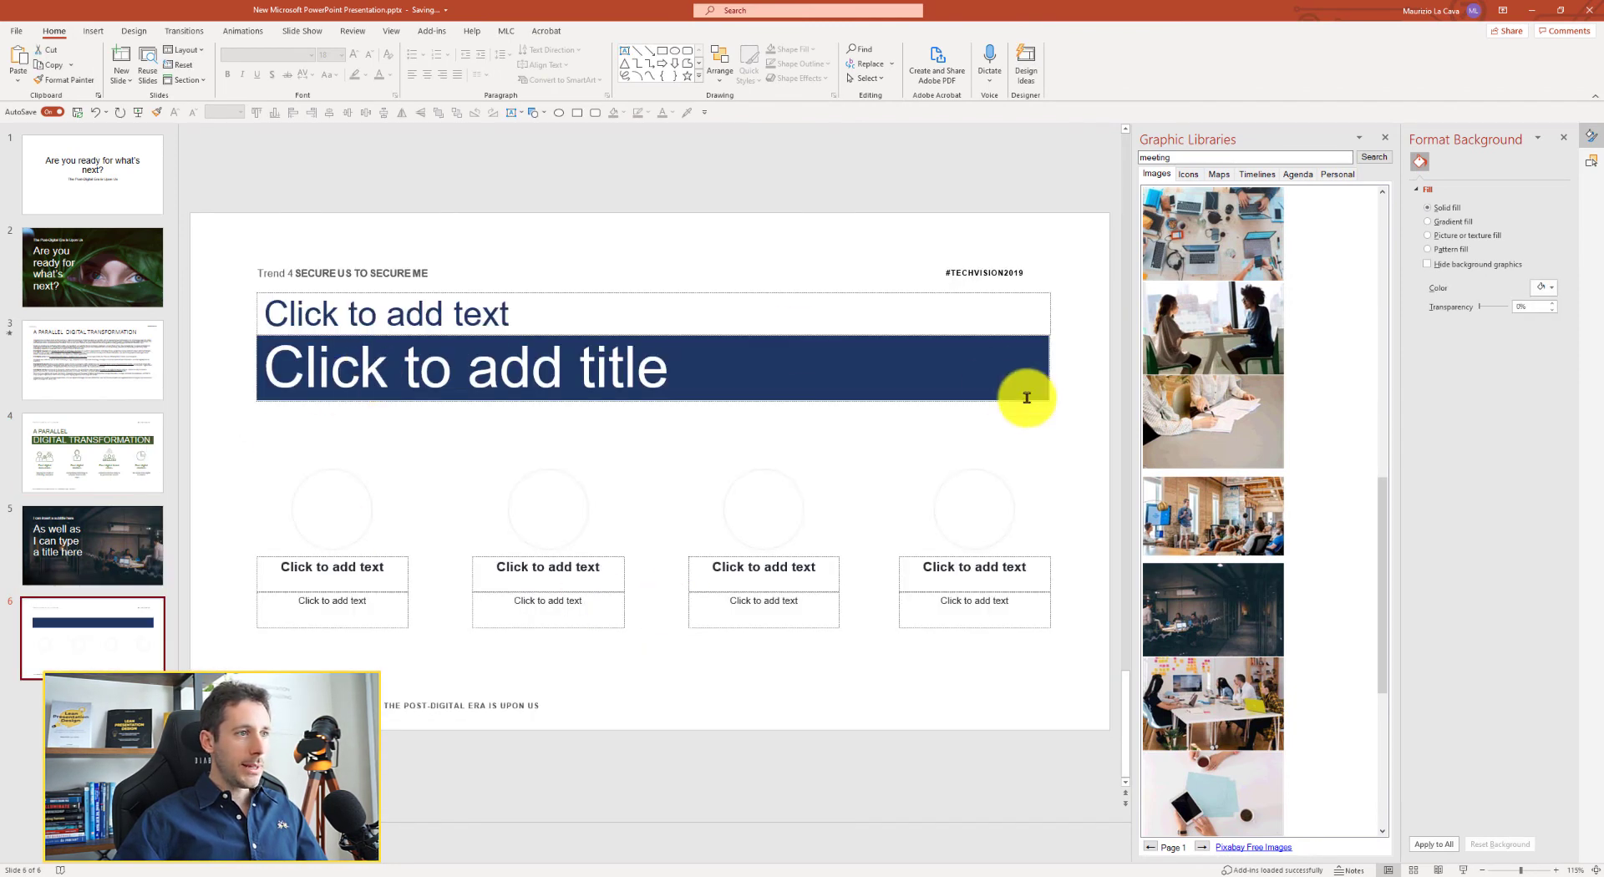
Enter 'The subtitle', 'The title' and sample text in the first two columns.
click(334, 315)
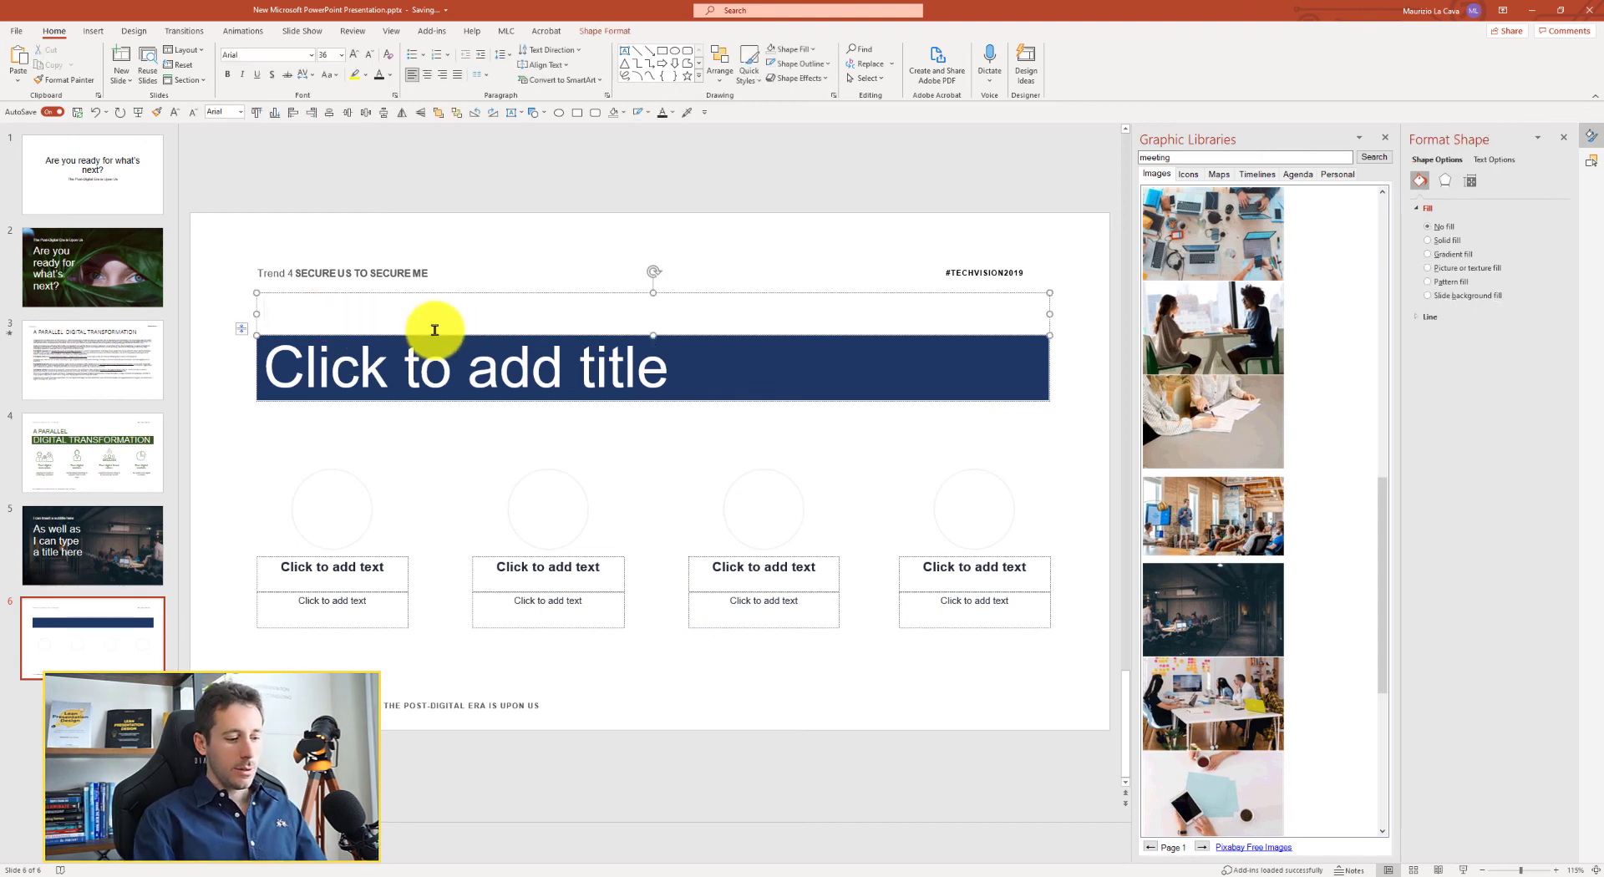
click(658, 370)
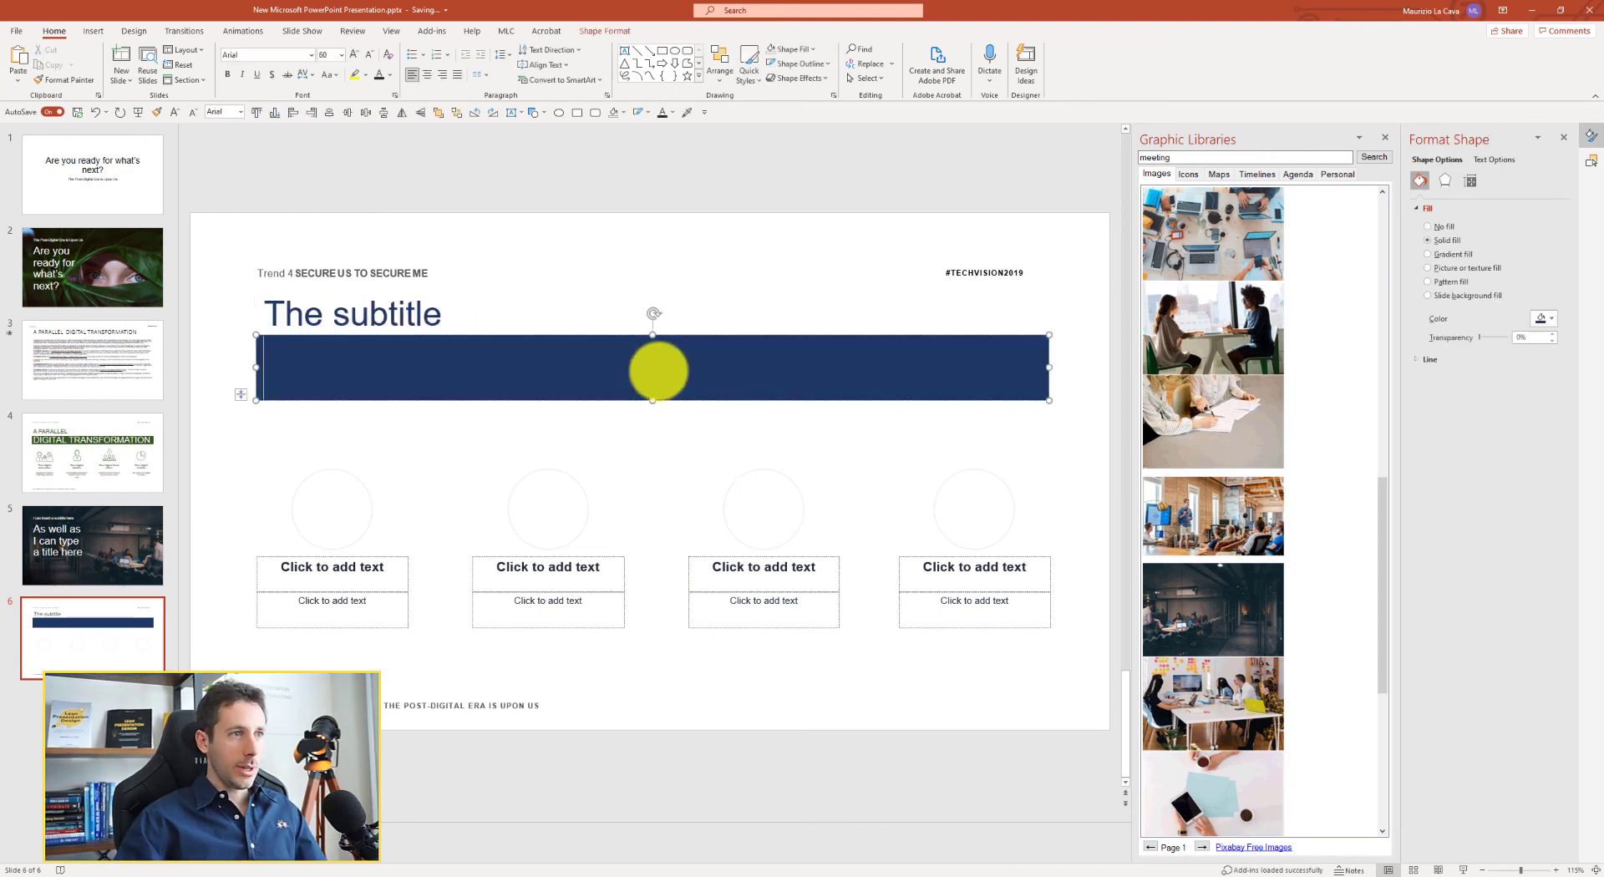
click(351, 575)
text(dasdas)
click(369, 603)
text(adsdas)
click(584, 576)
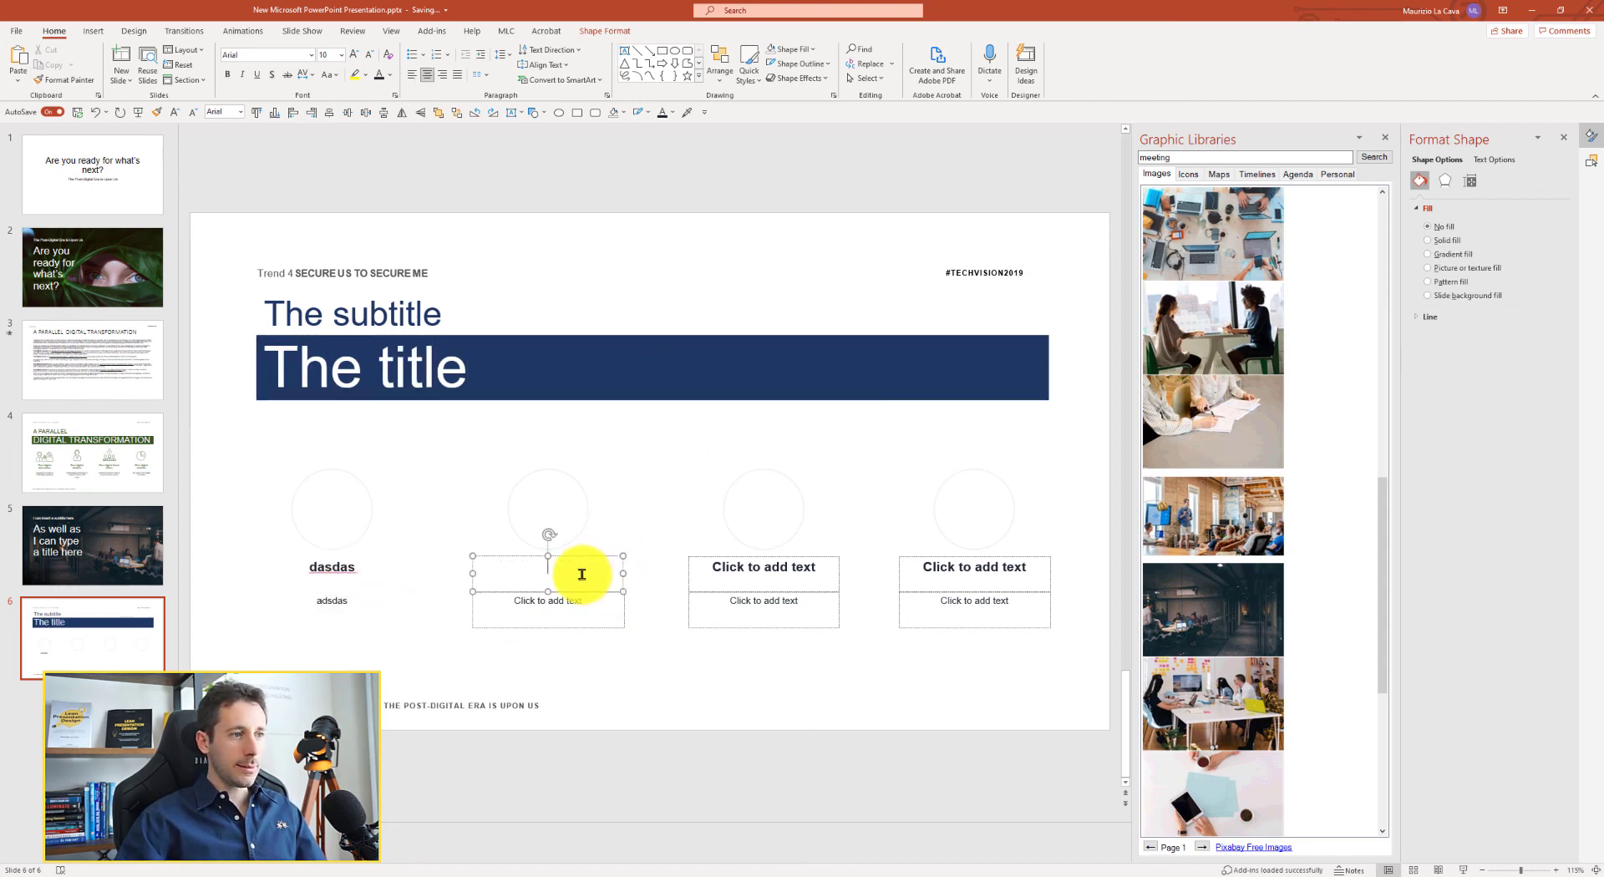
text(dasda)
click(598, 602)
text(sdasdasdasd)
click(583, 472)
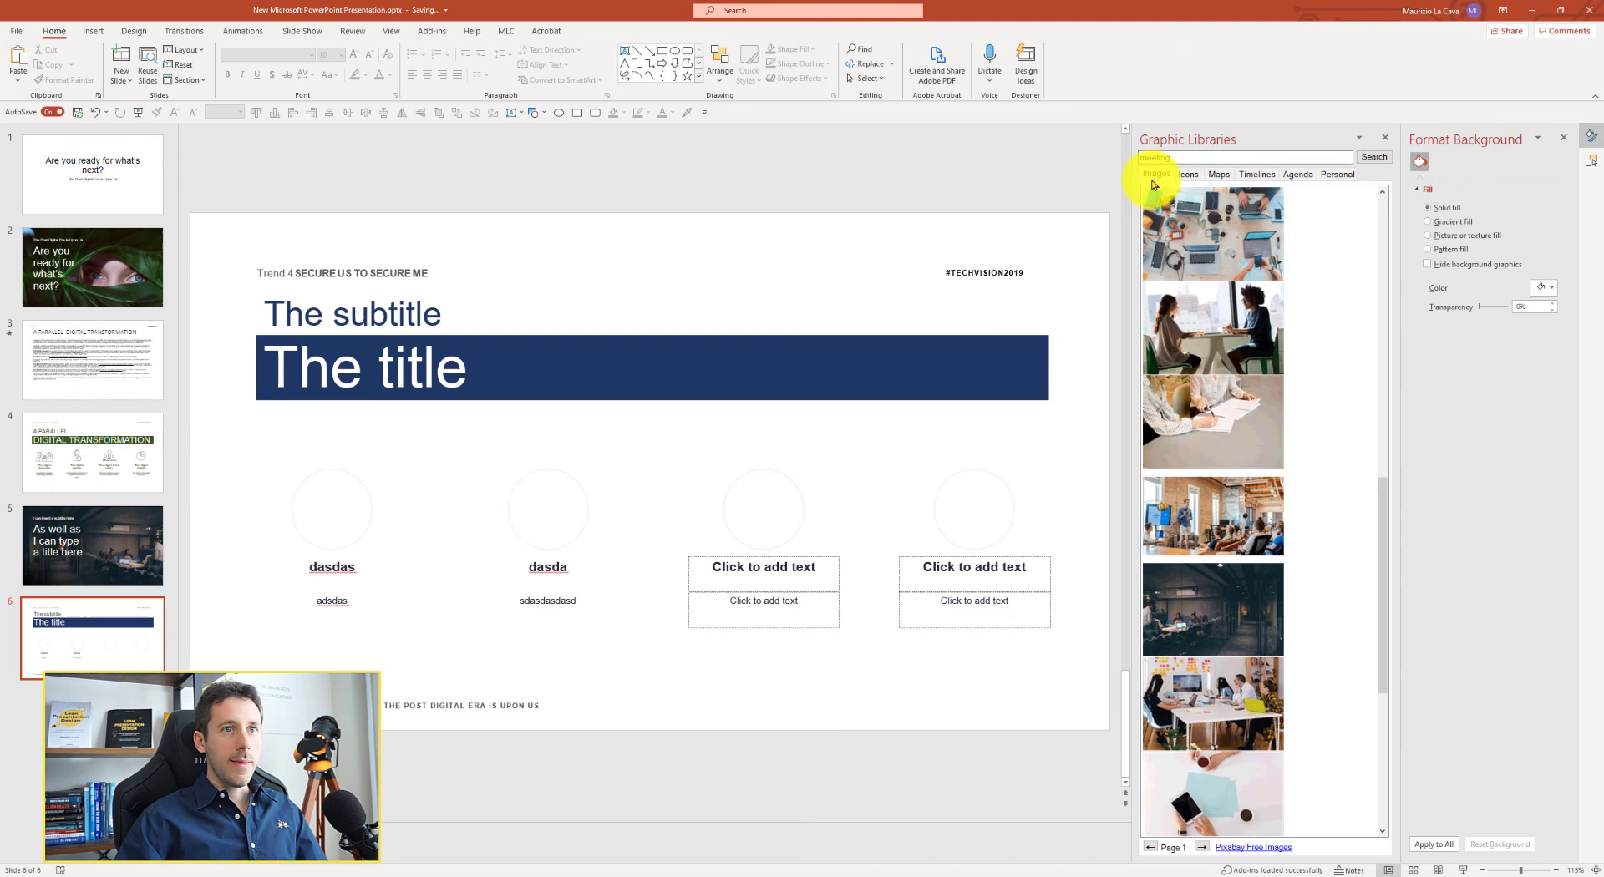
Place speech-bubble, bar-chart, server and film-strip icons from the icon library into the four circles.
click(1188, 173)
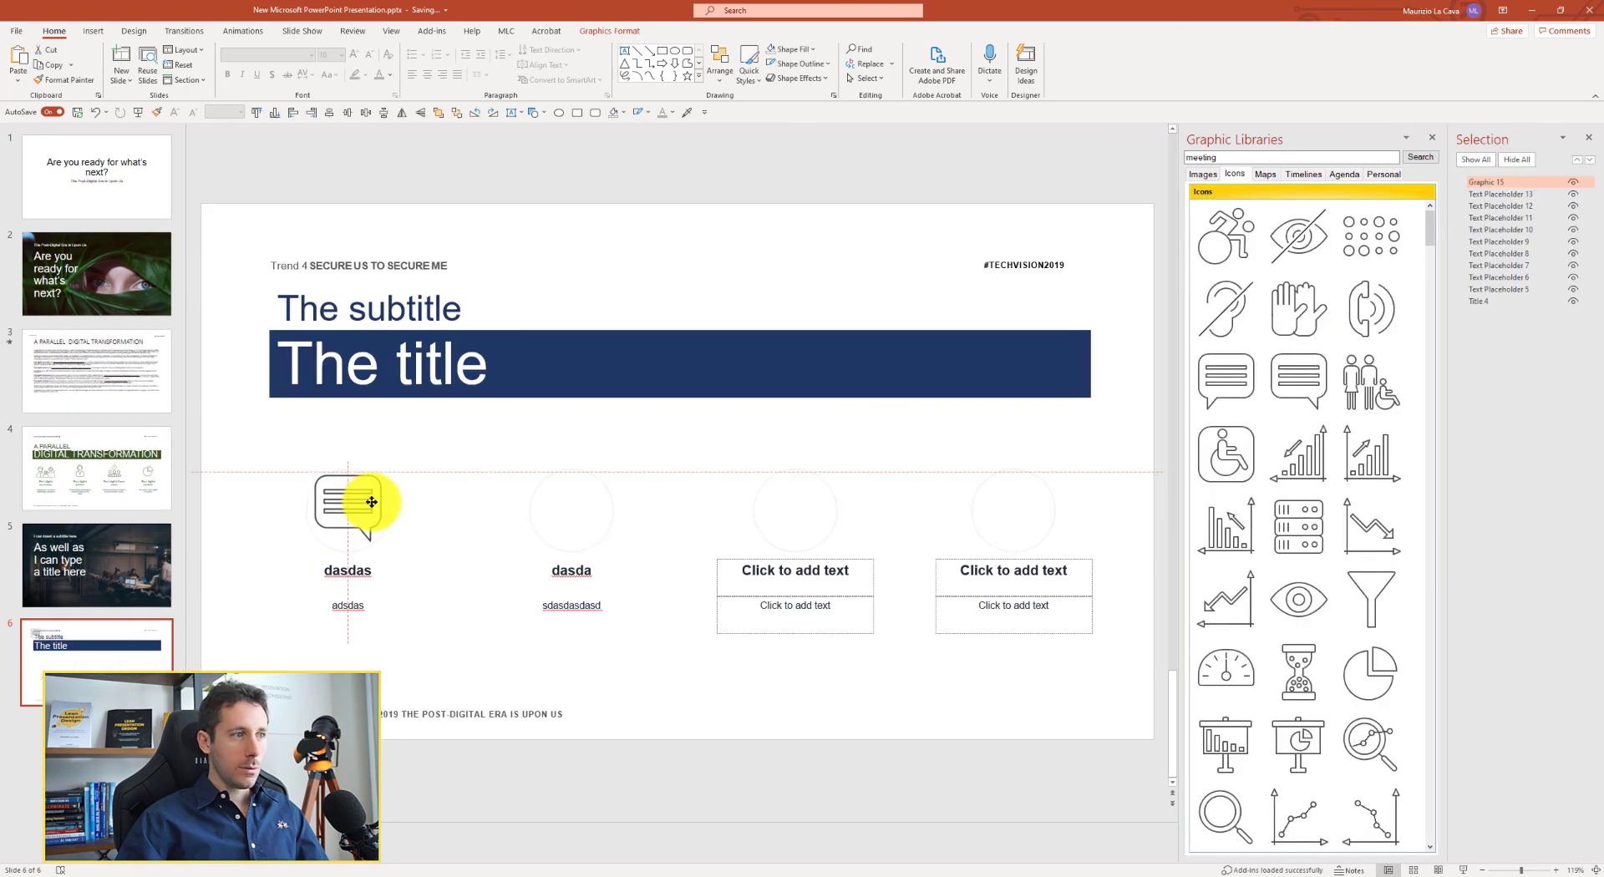
drag(369, 502, 372, 505)
click(1383, 451)
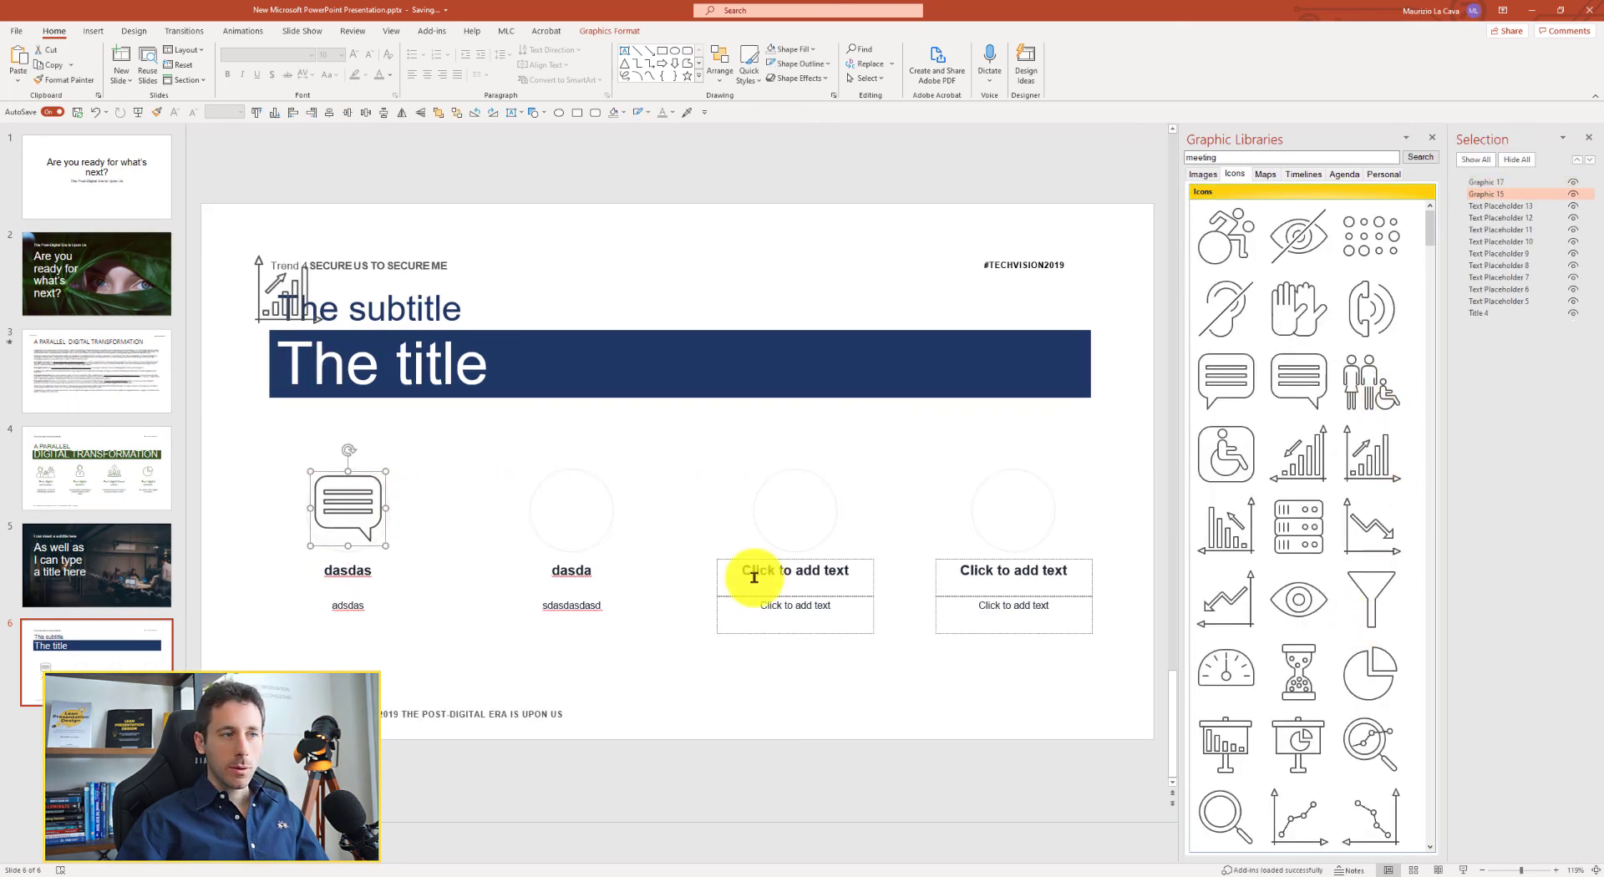
drag(277, 297, 566, 509)
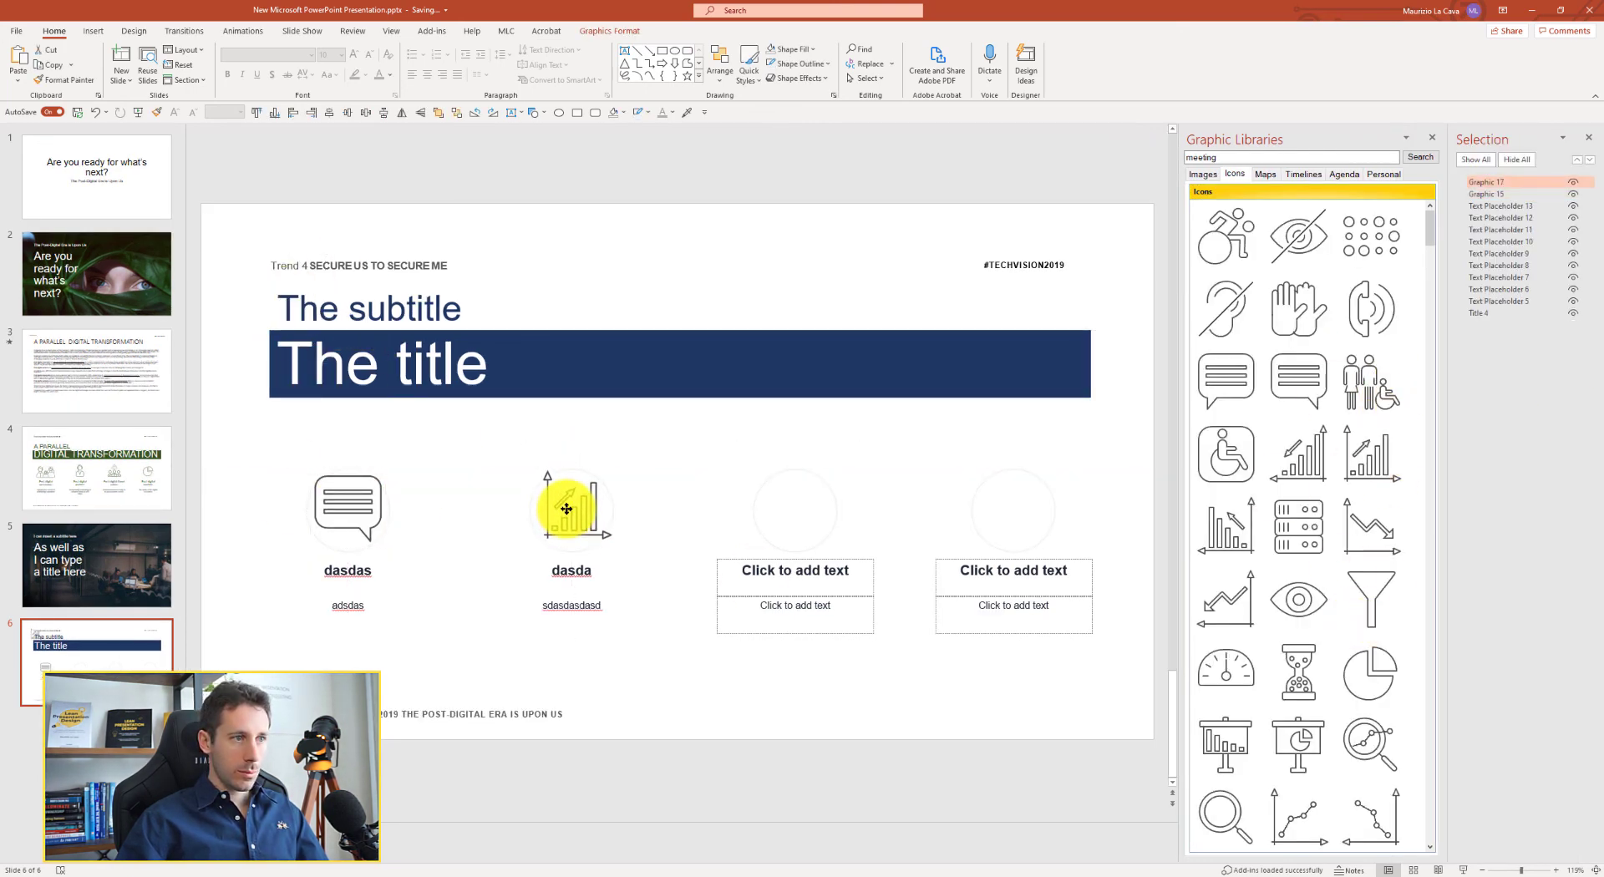
click(1283, 522)
drag(273, 290, 782, 500)
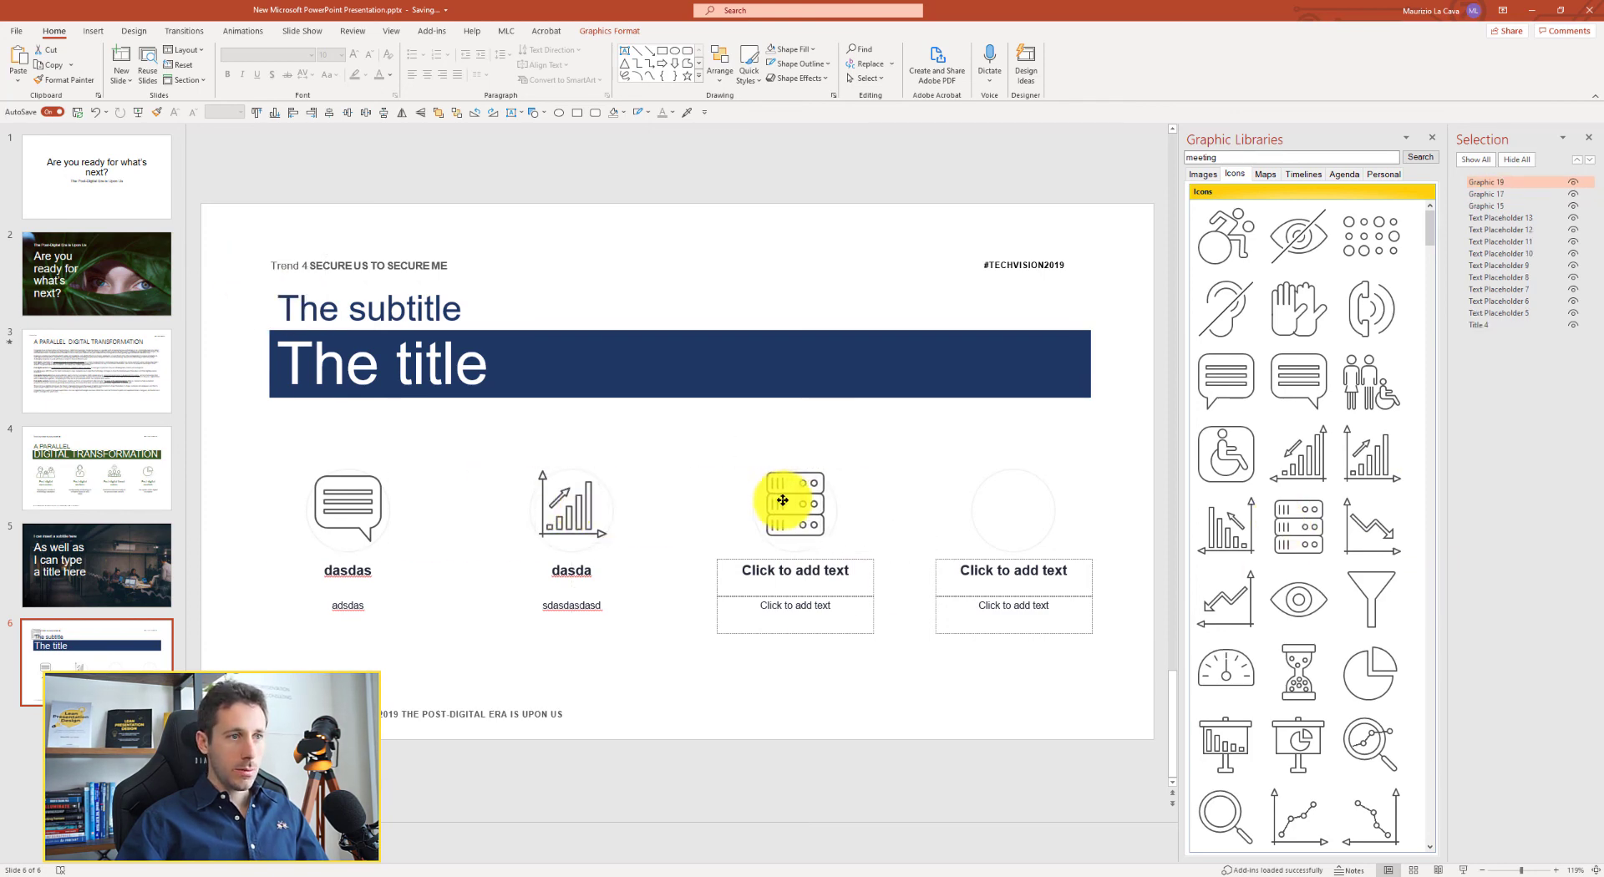
scroll(1342, 598, down, 10)
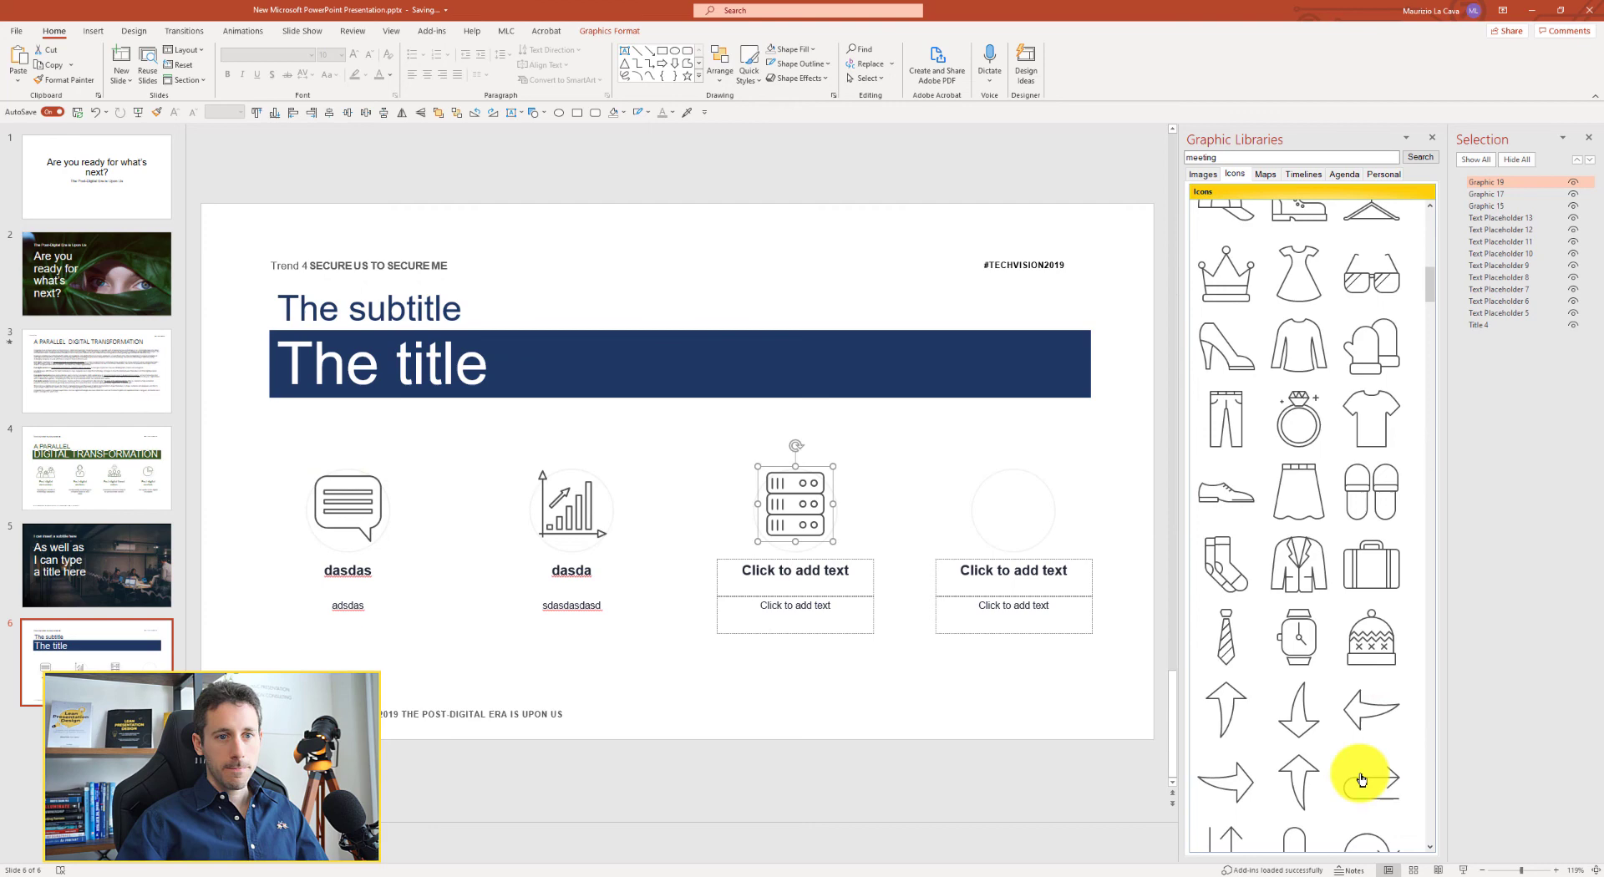
scroll(1343, 602, down, 8)
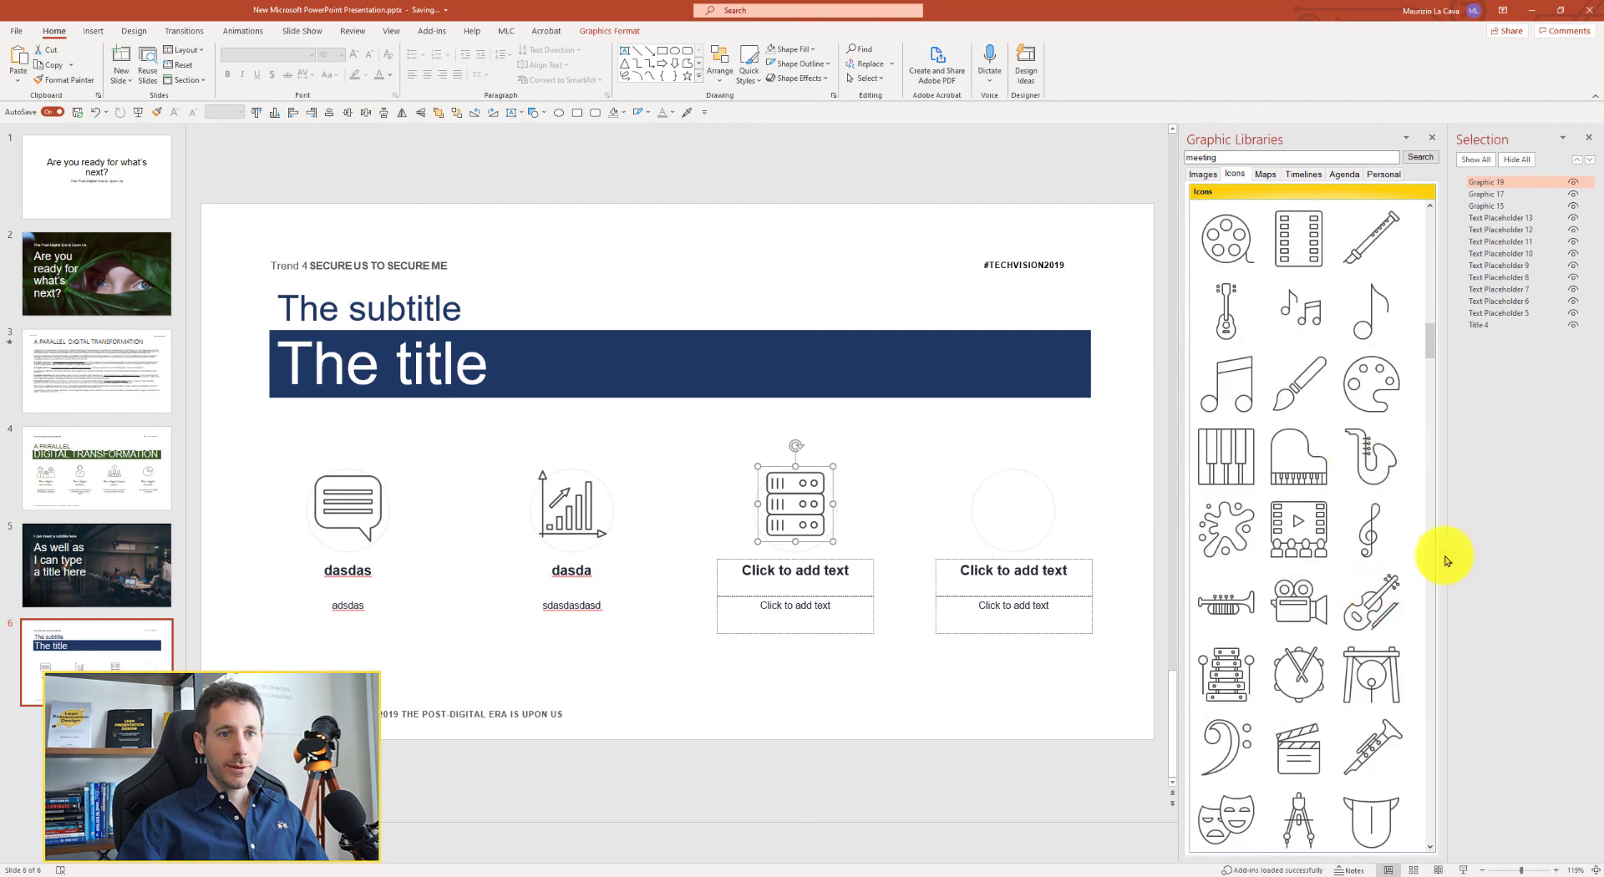
click(1299, 526)
drag(282, 287, 1009, 505)
Recolour all four icons with the recently used fill colour.
drag(1098, 432, 202, 588)
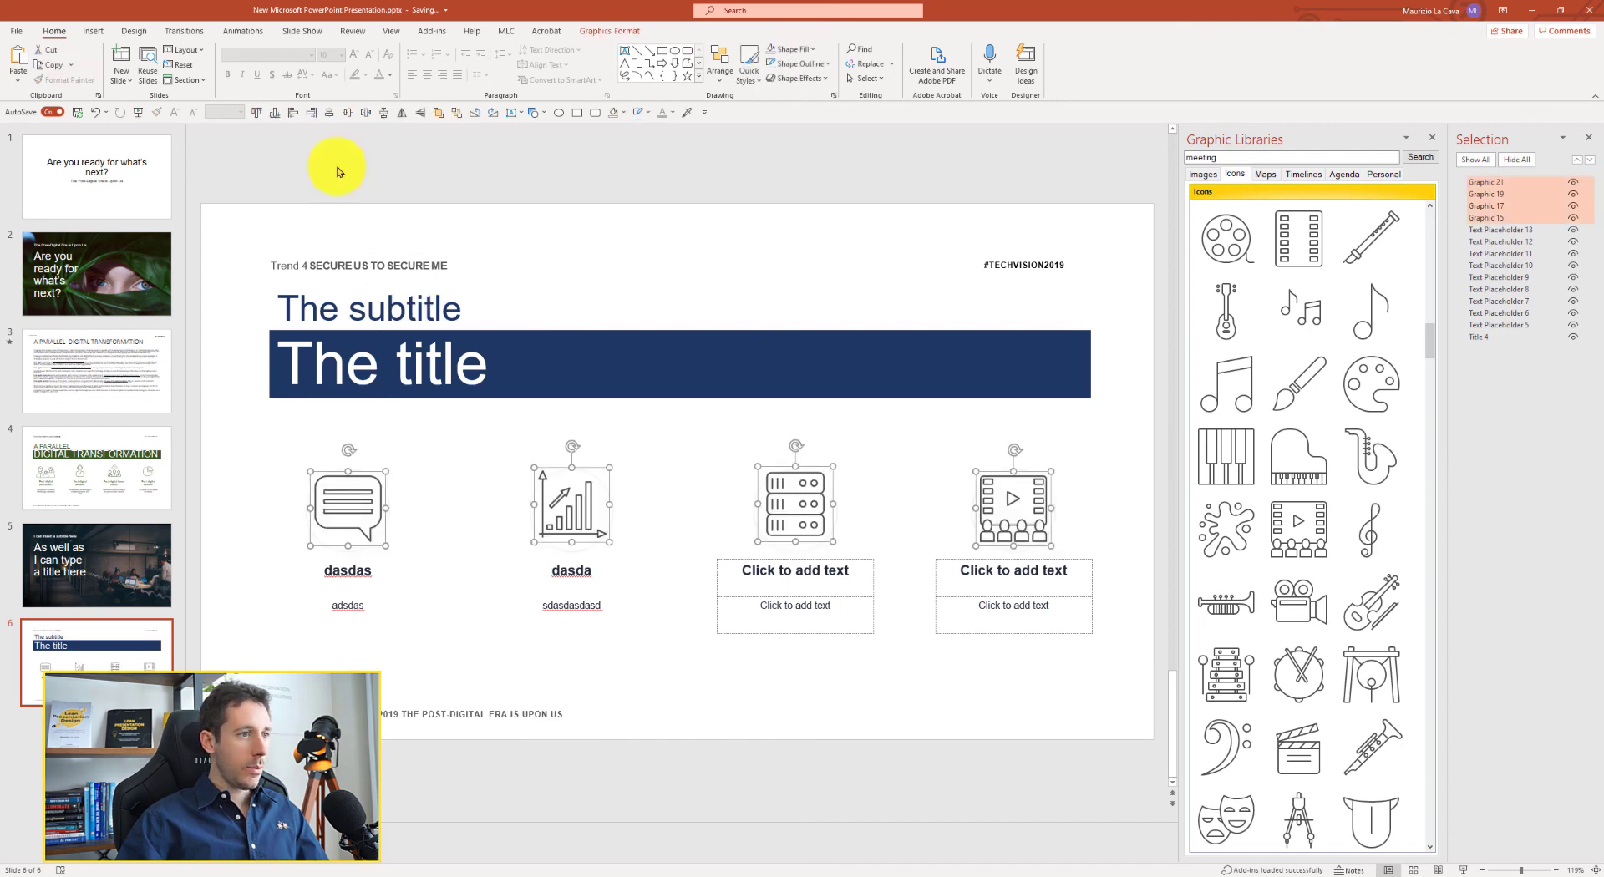
click(798, 49)
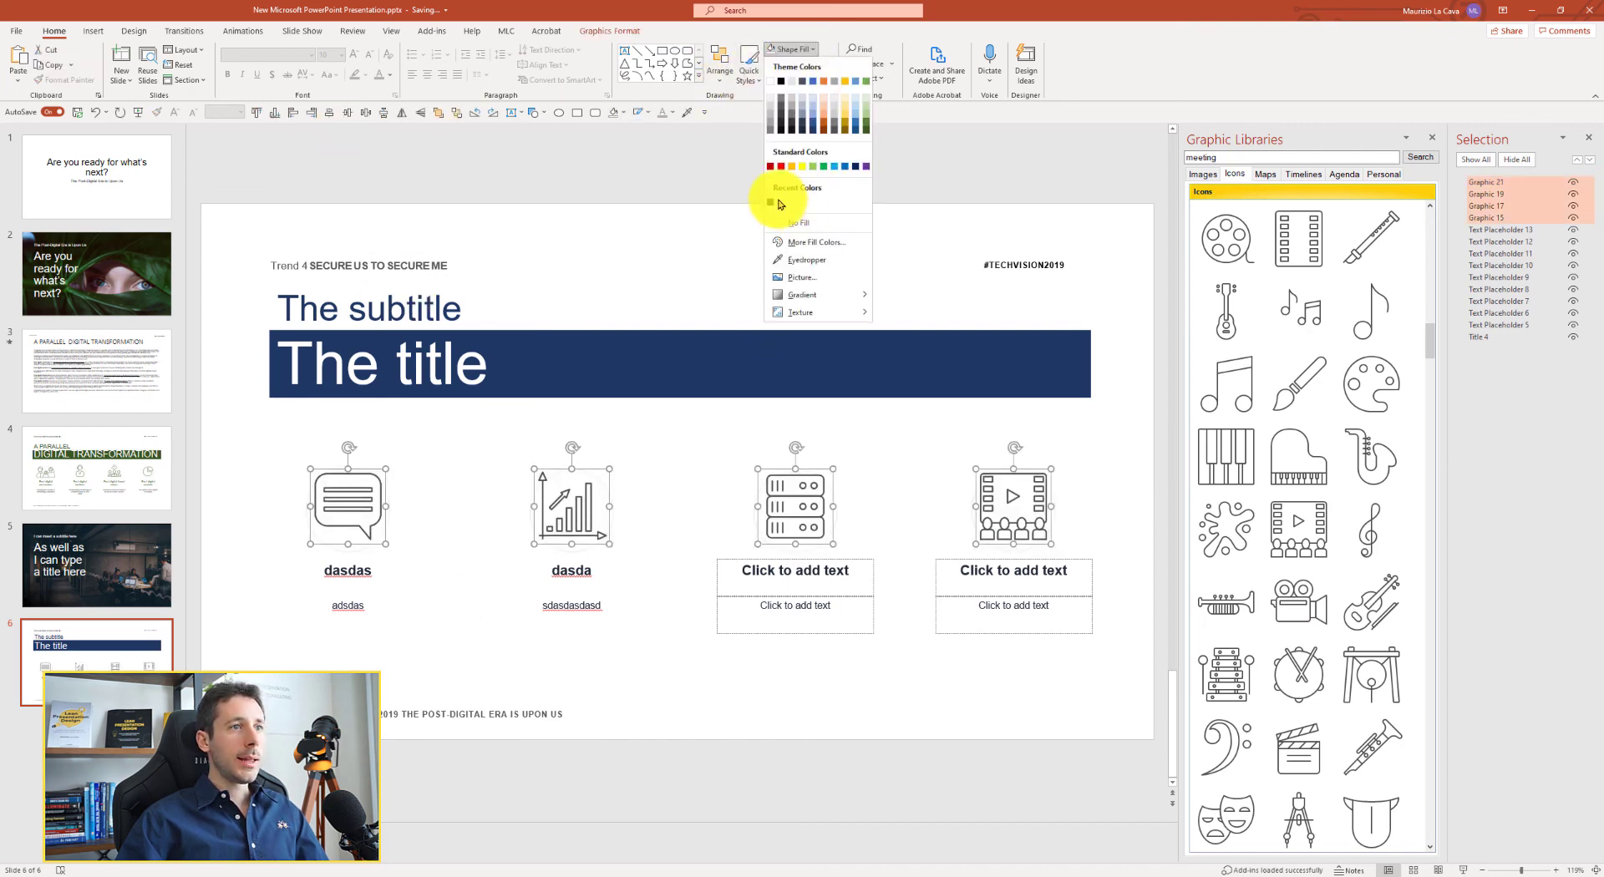
click(770, 204)
click(286, 504)
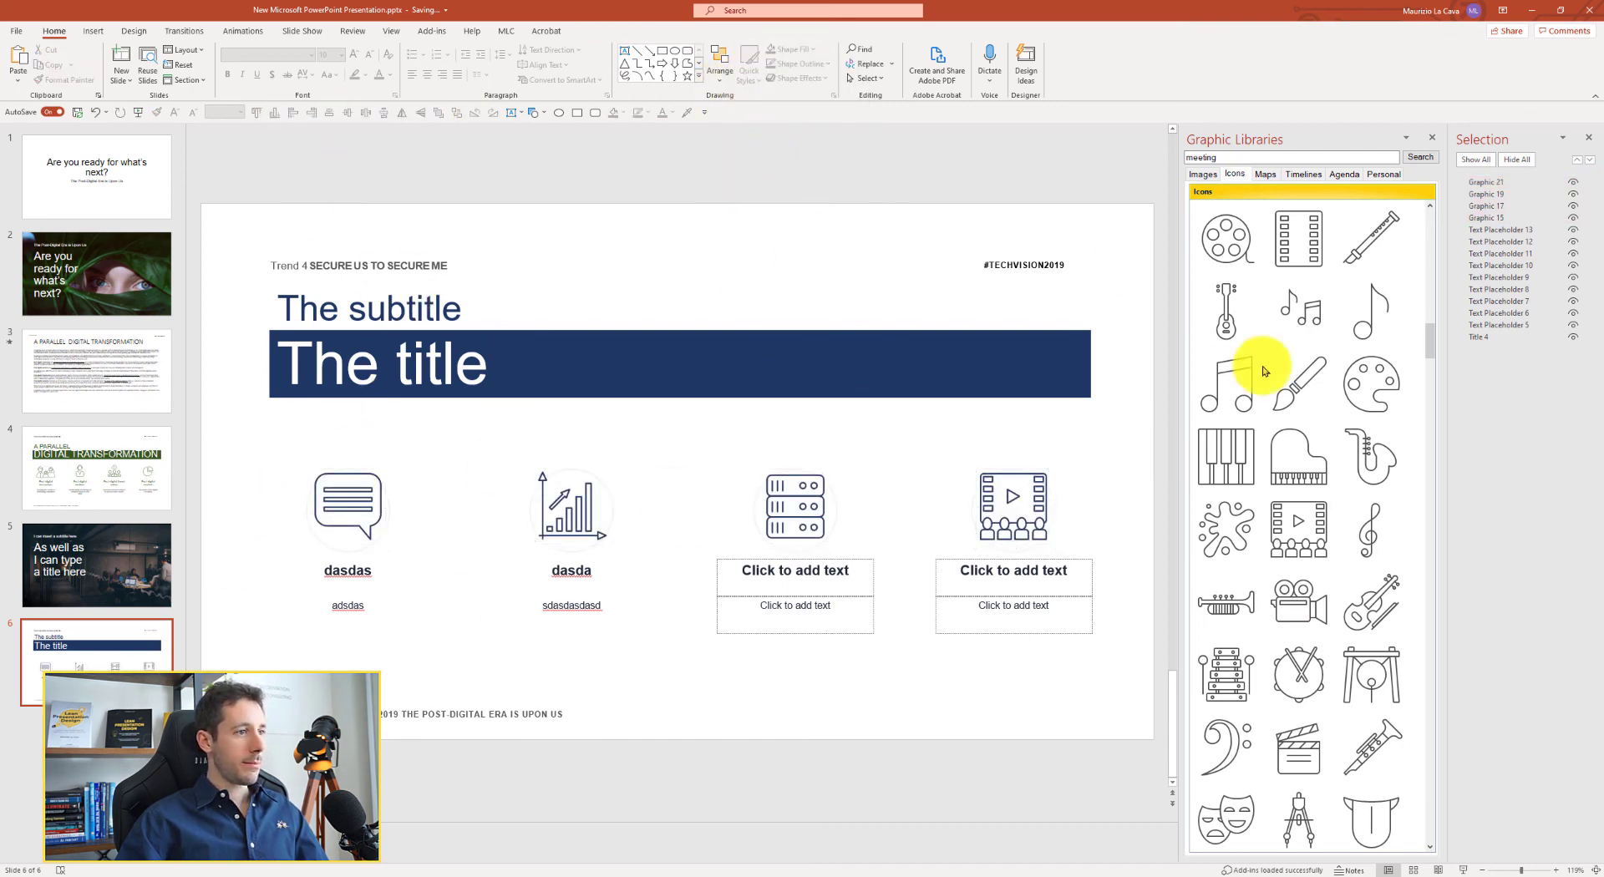